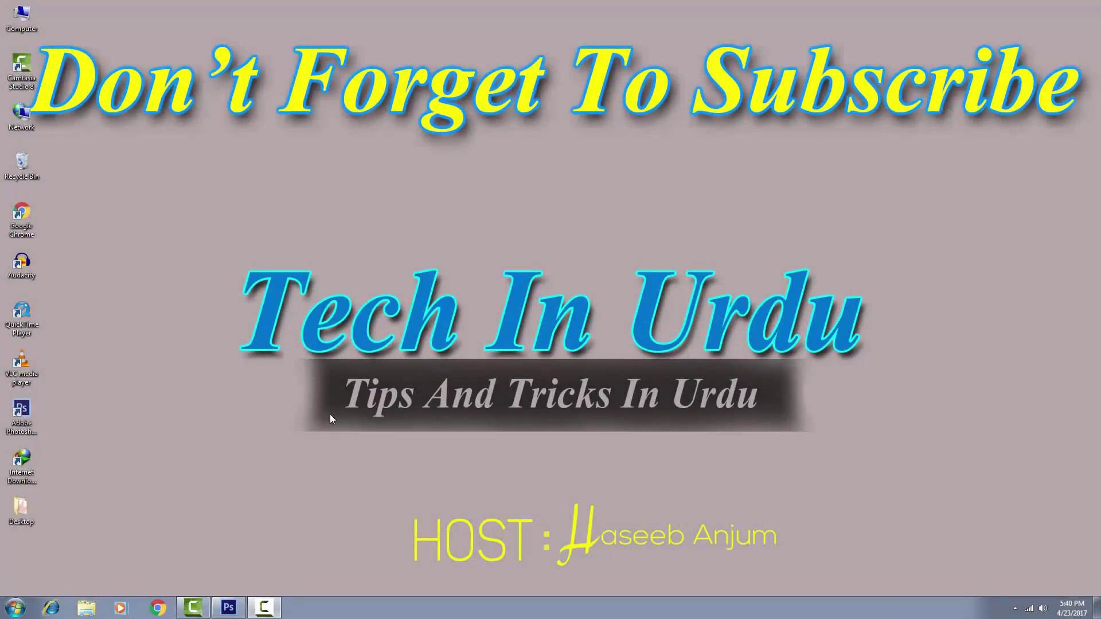
- Bring the Photoshop window to the front, maximized, from the taskbar
left_click(229, 607)
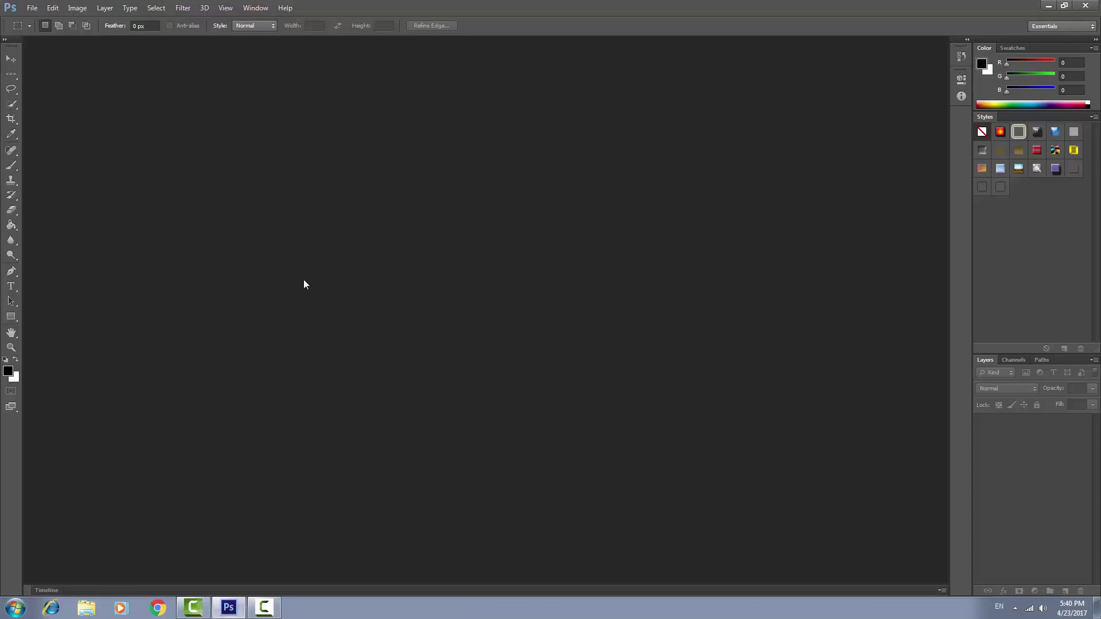
- Create a new 1920×1080 px, 72 ppi document with a transparent background
key("ctrl+n")
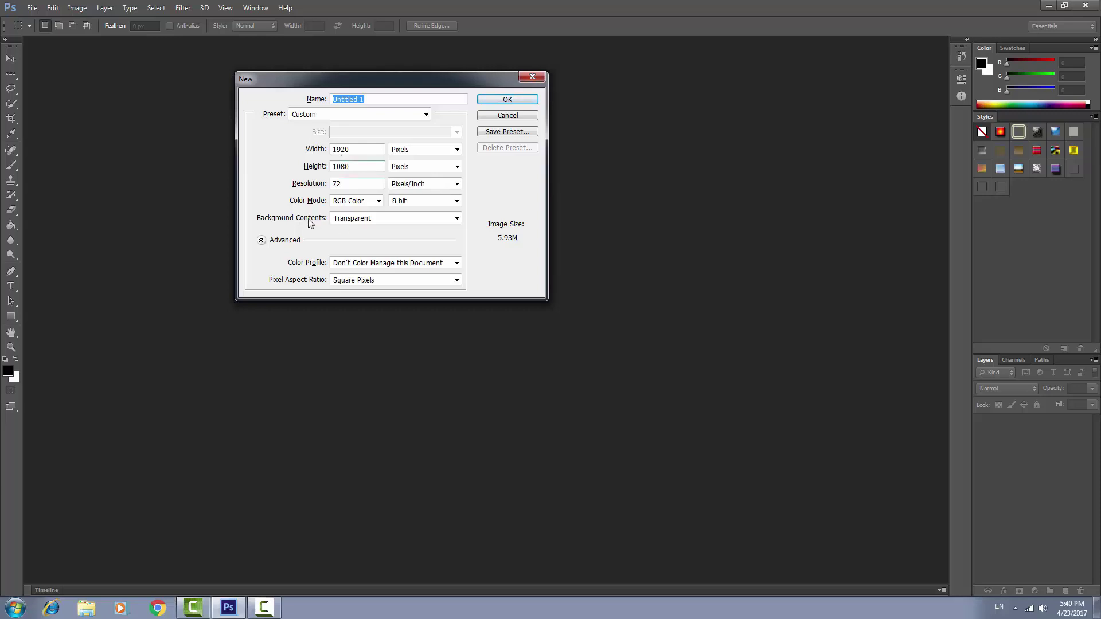
left_click(360, 223)
left_click(361, 223)
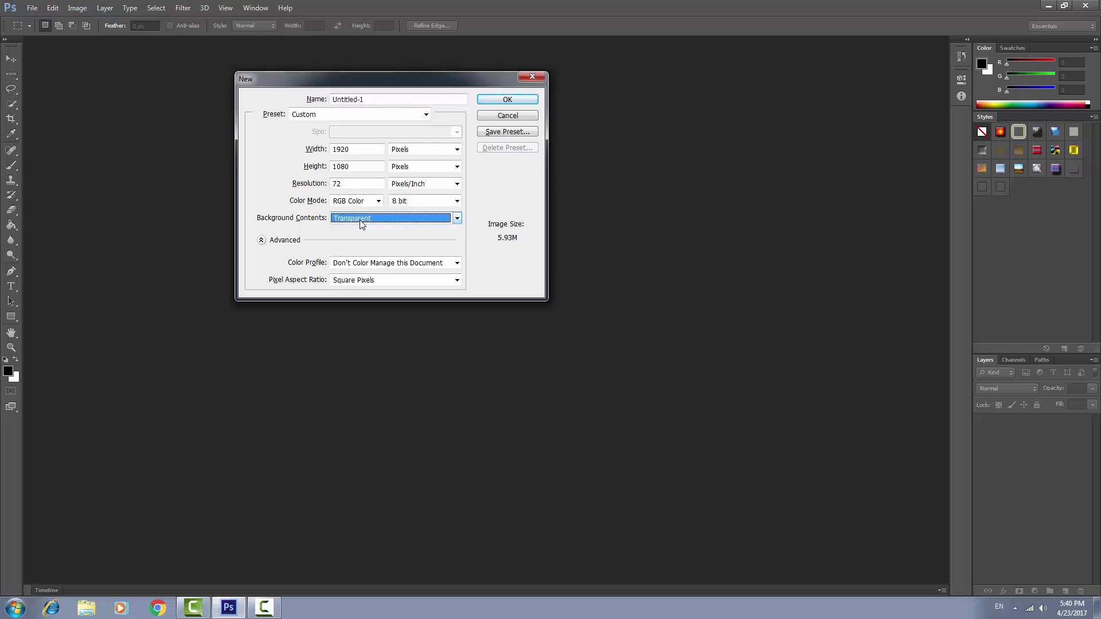
left_click(283, 244)
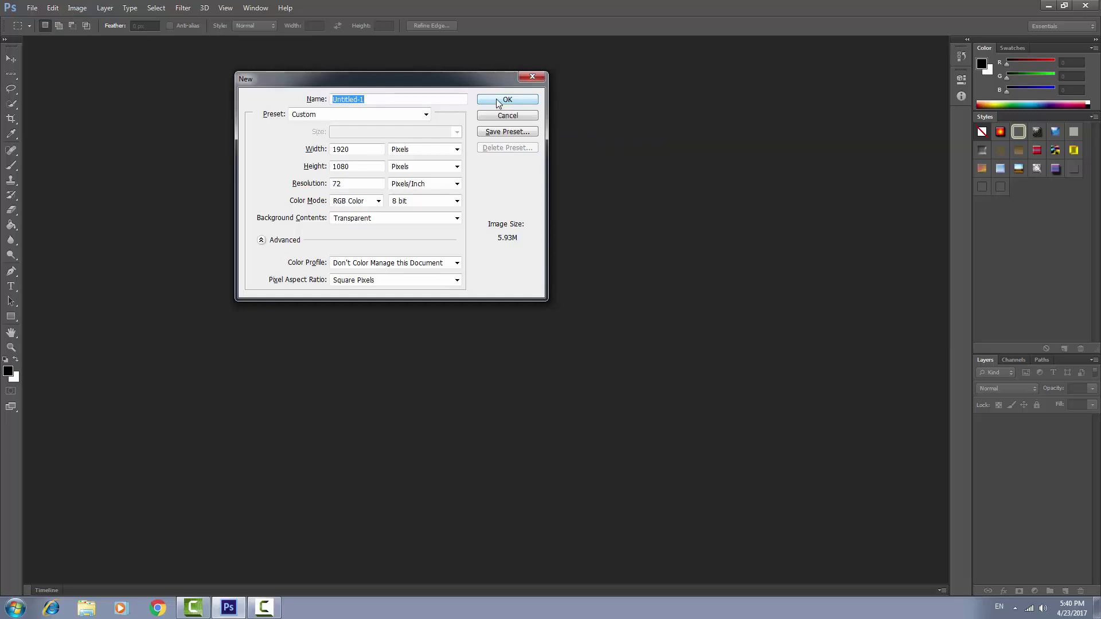
left_click(498, 102)
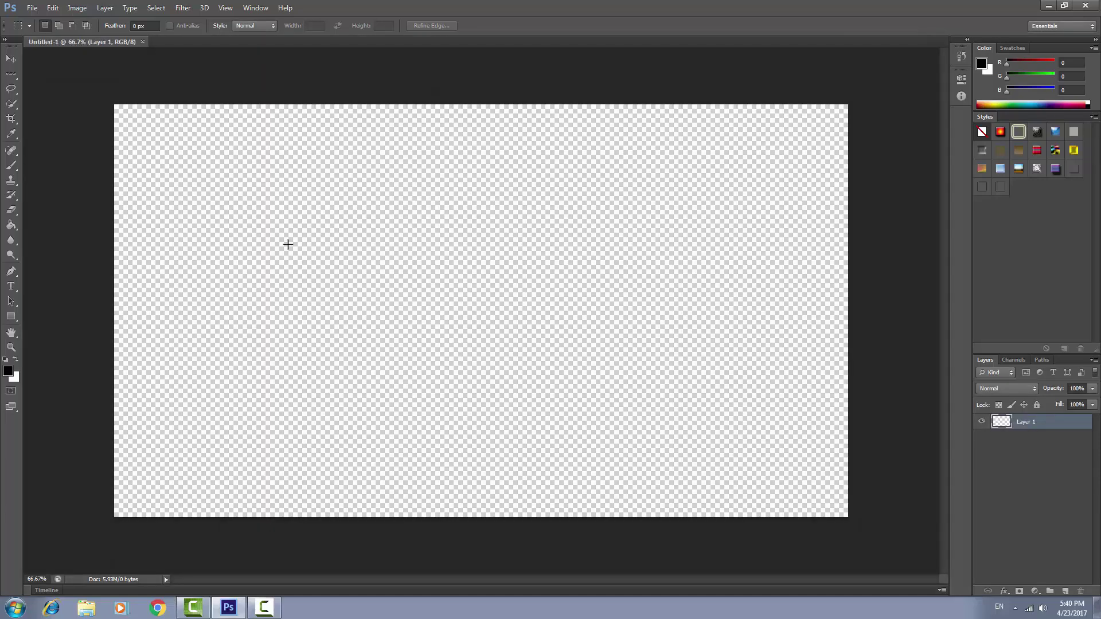
- Draw a 430×110 px light purple rectangle bar at the canvas's left edge
left_click(12, 317)
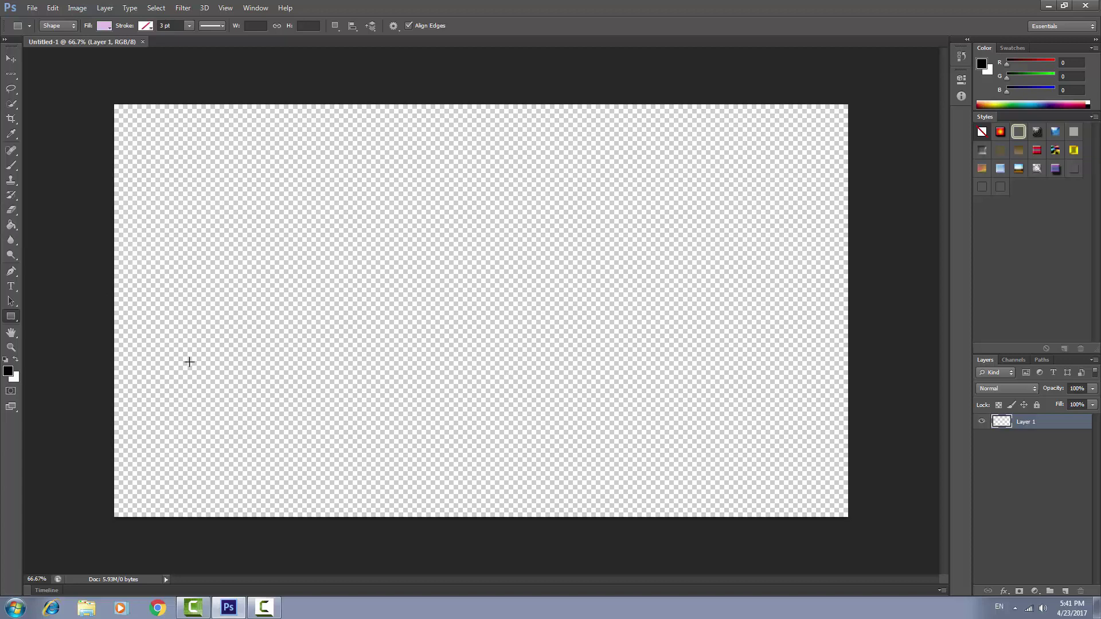
mouse_move(106, 355)
left_mouse_down()
mouse_move(197, 399)
mouse_move(270, 397)
left_mouse_up()
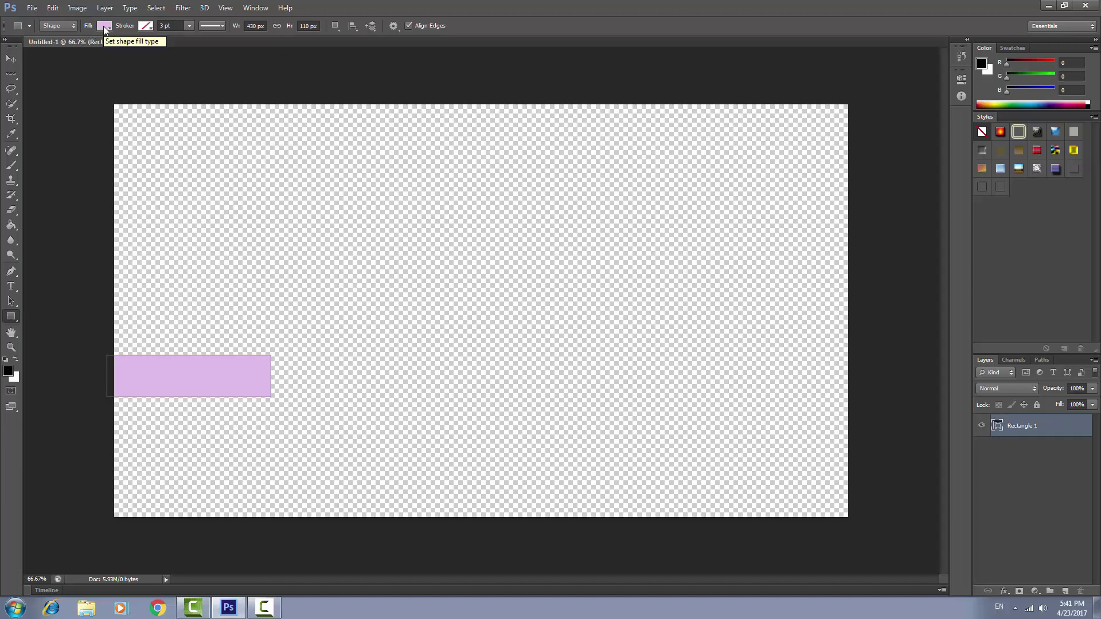
- Fill the rectangle light grey and give it a black outline
left_click(104, 27)
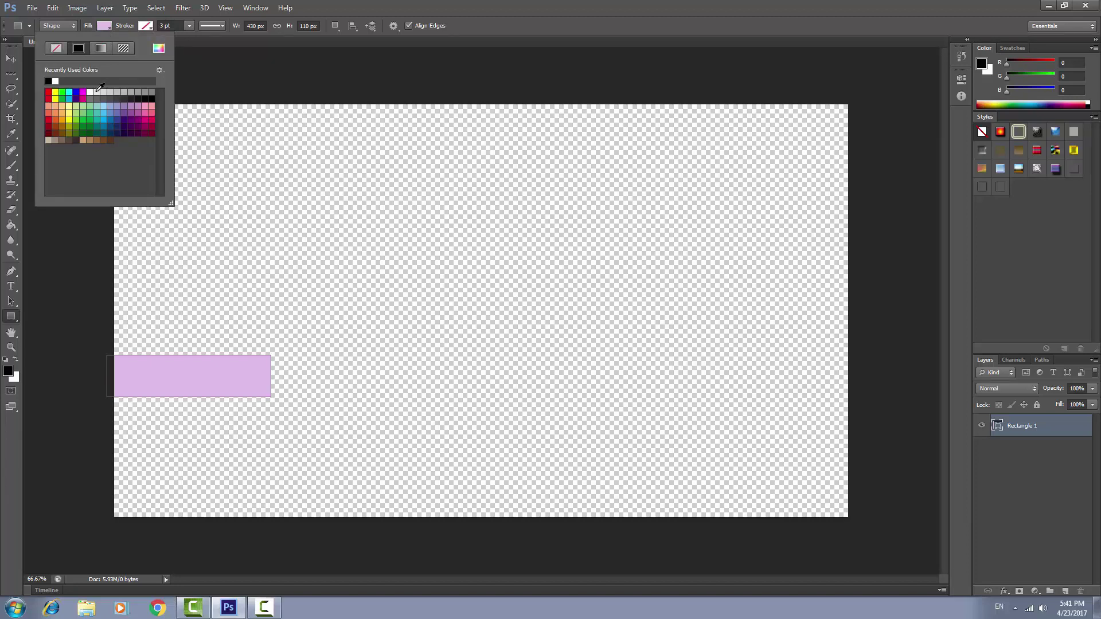
left_click(98, 91)
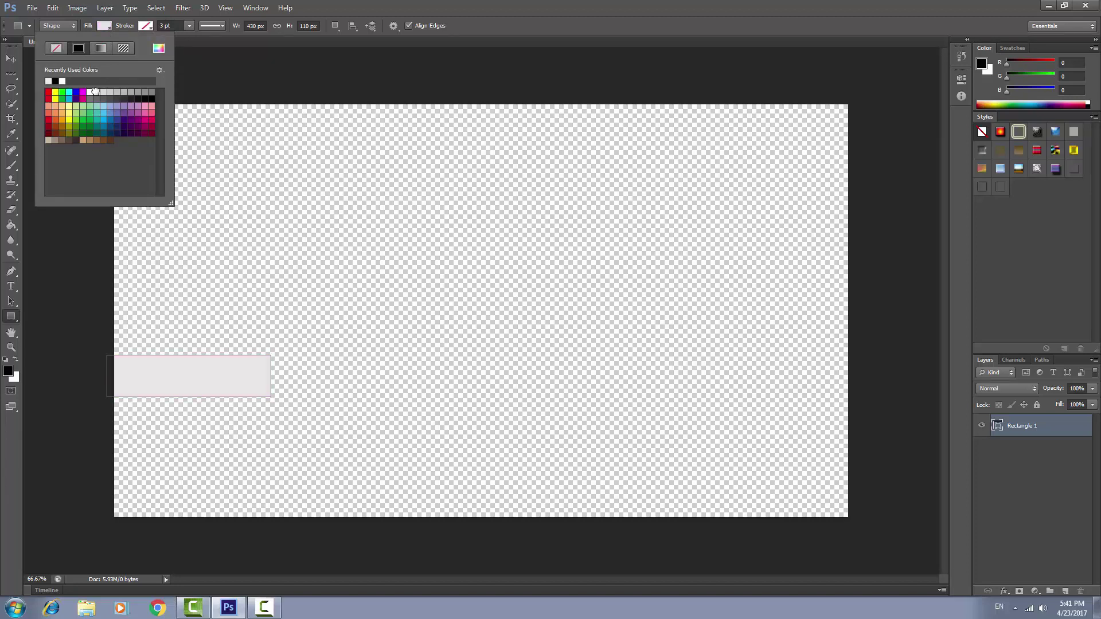
left_click(101, 27)
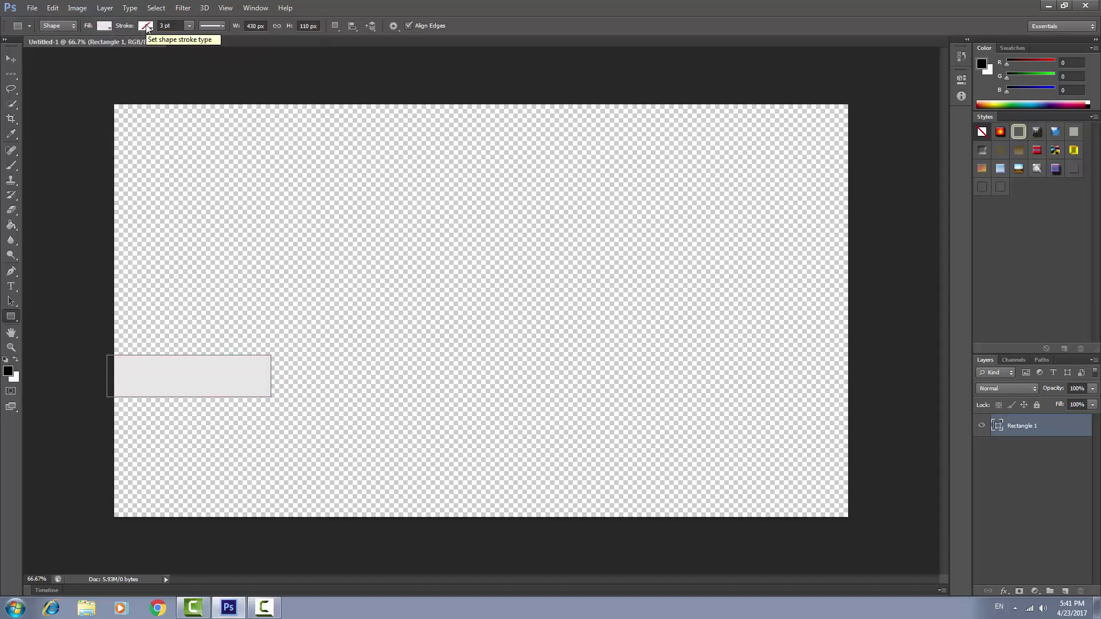
left_click(147, 27)
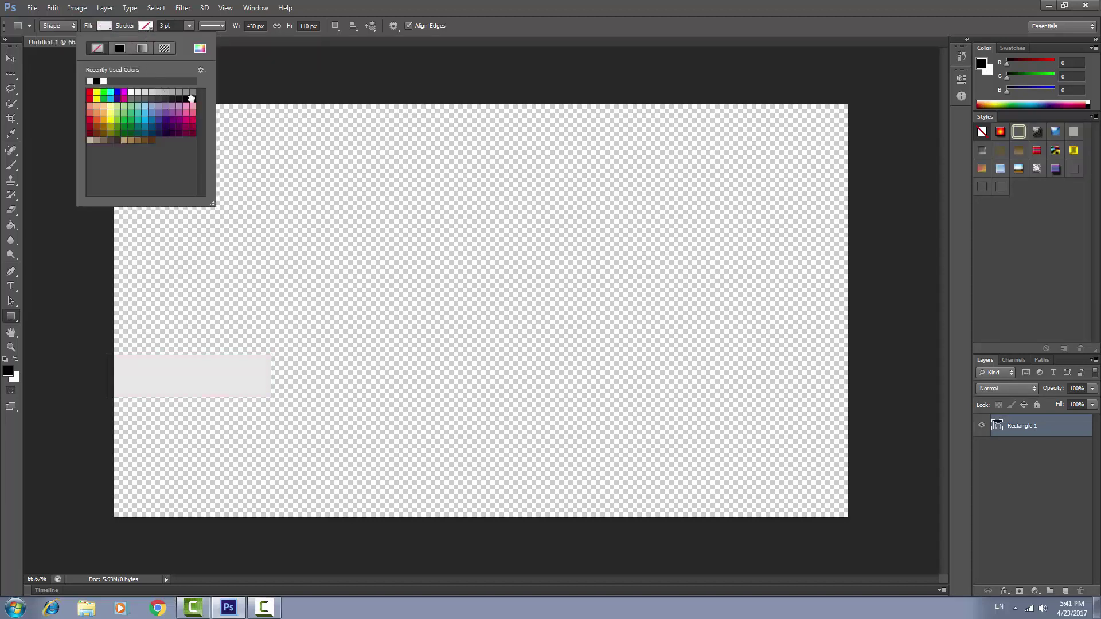
left_click(191, 98)
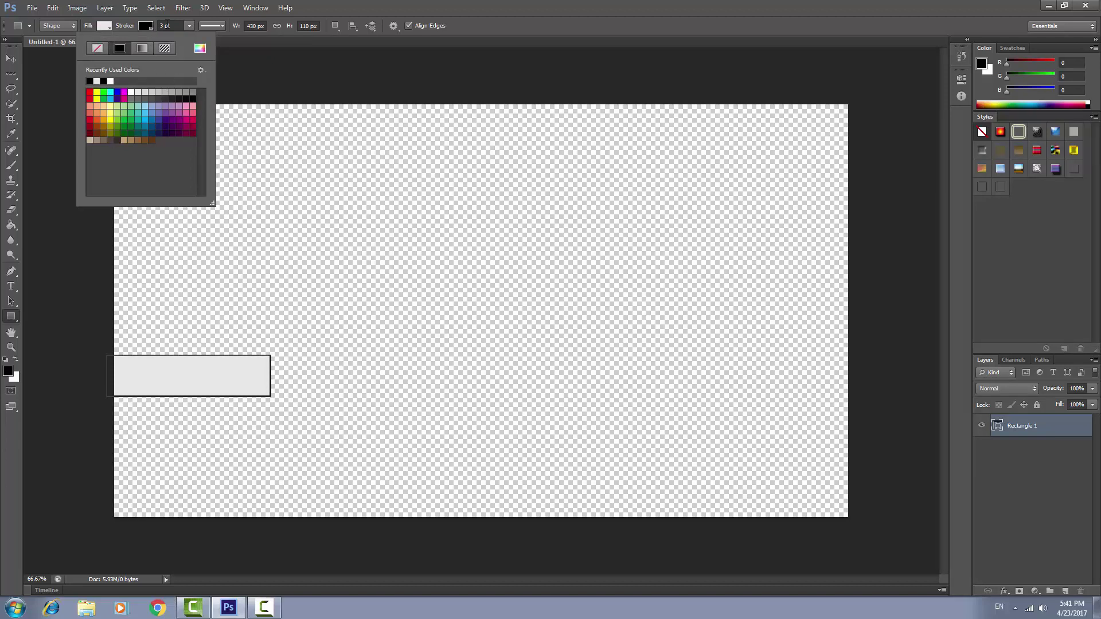
- Try thickening the black outline, then shrink its width back to zero
left_click(168, 26)
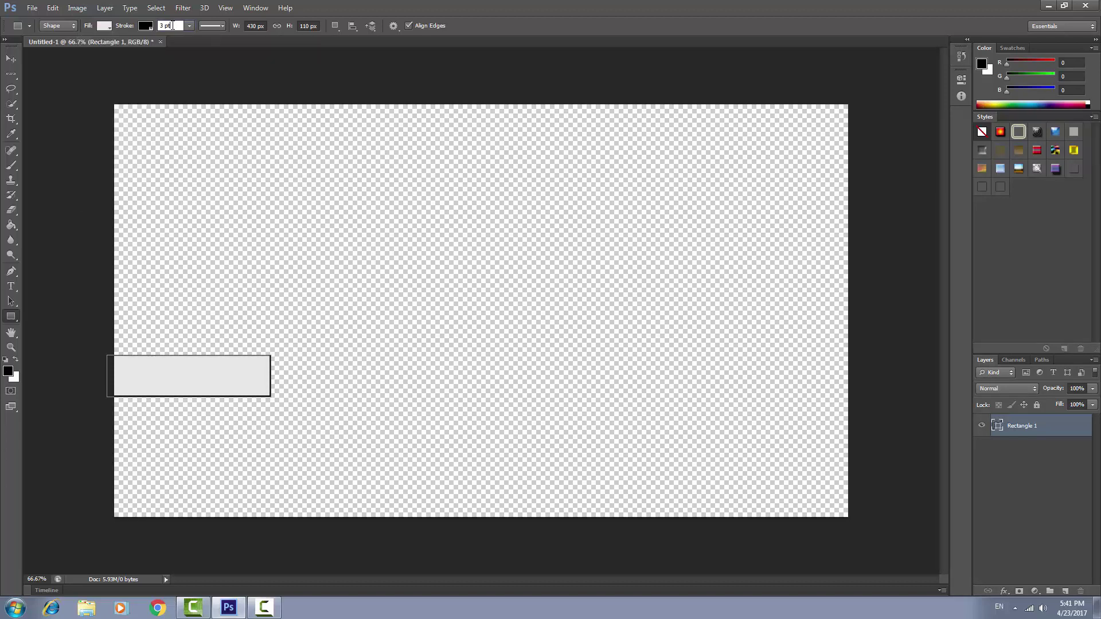
left_click(187, 28)
left_click_drag(191, 36, 194, 37)
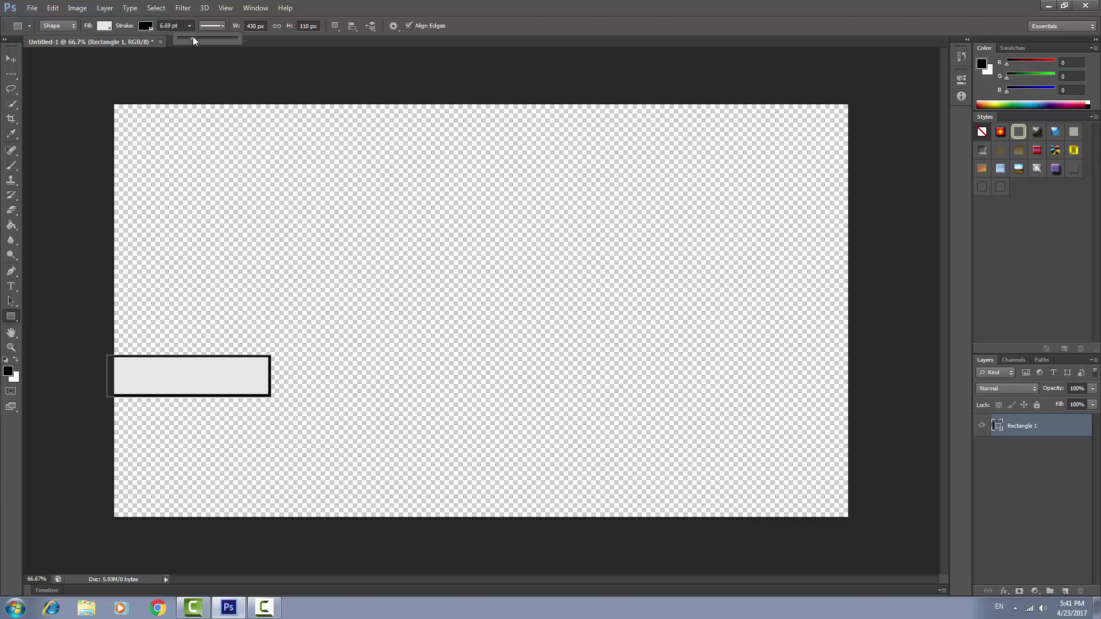
left_click_drag(193, 36, 176, 36)
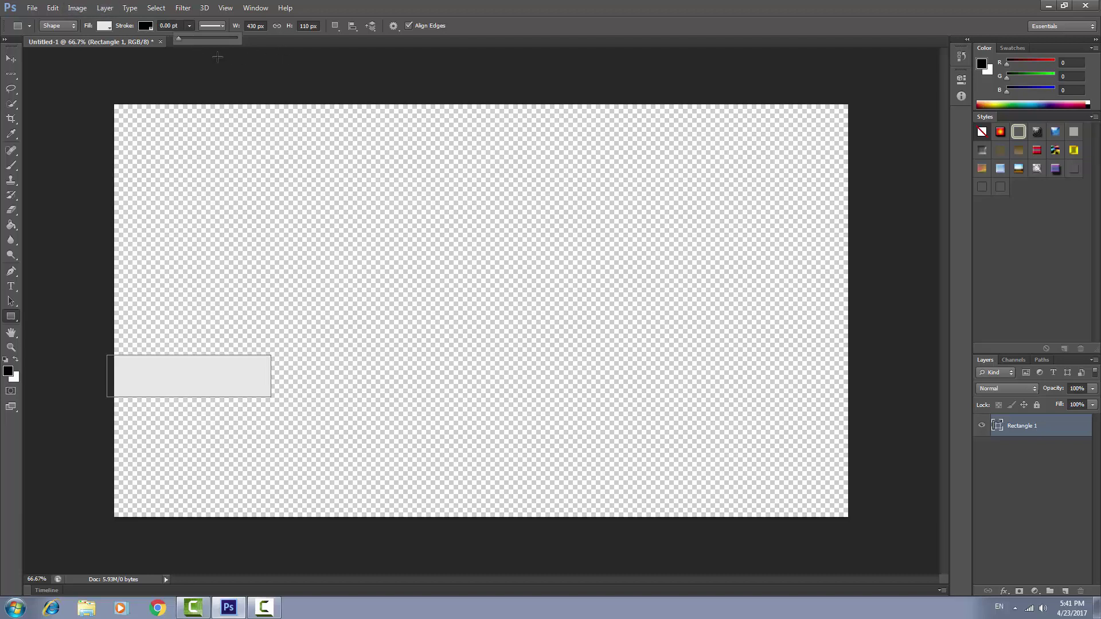
left_click(217, 34)
left_click(235, 52)
key("Escape")
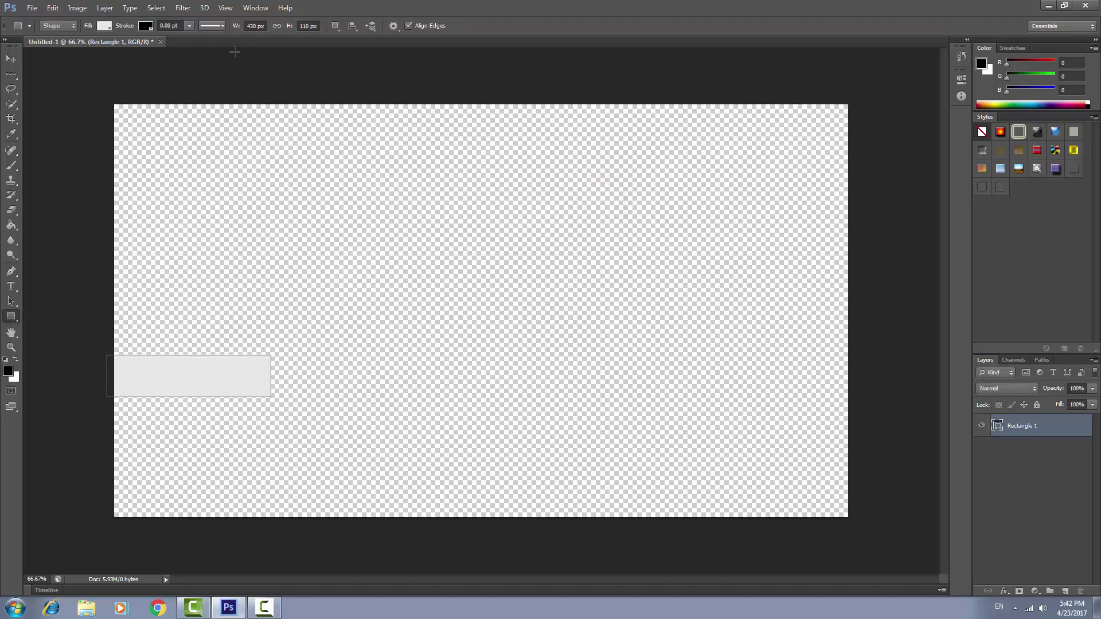
- Try dotted and dashed outline styles at about 4 pt width
left_click(207, 27)
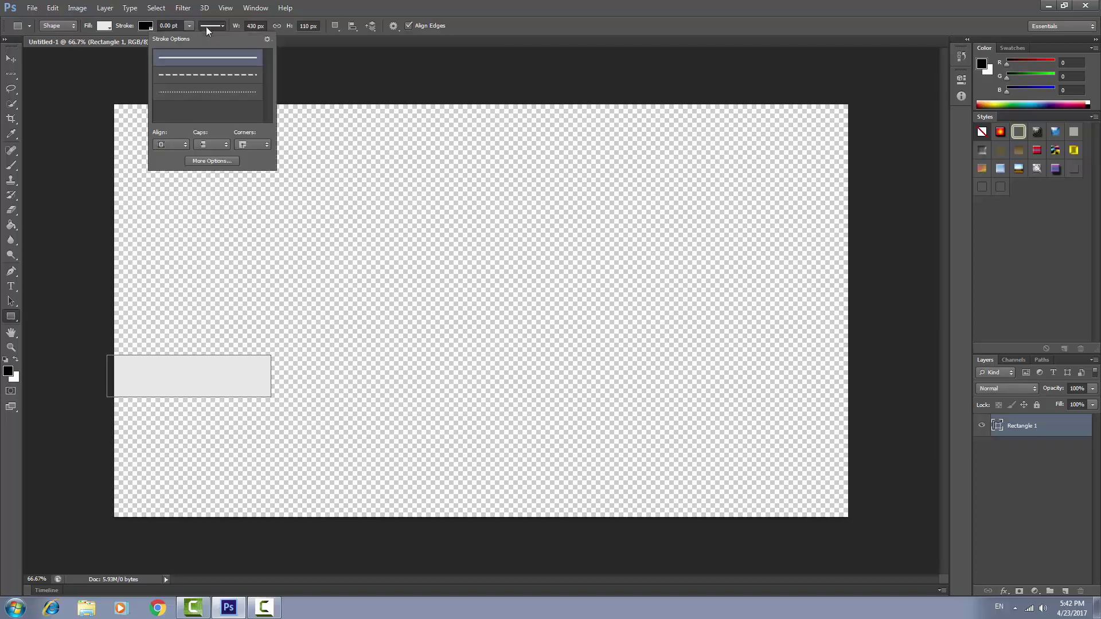
left_click(228, 92)
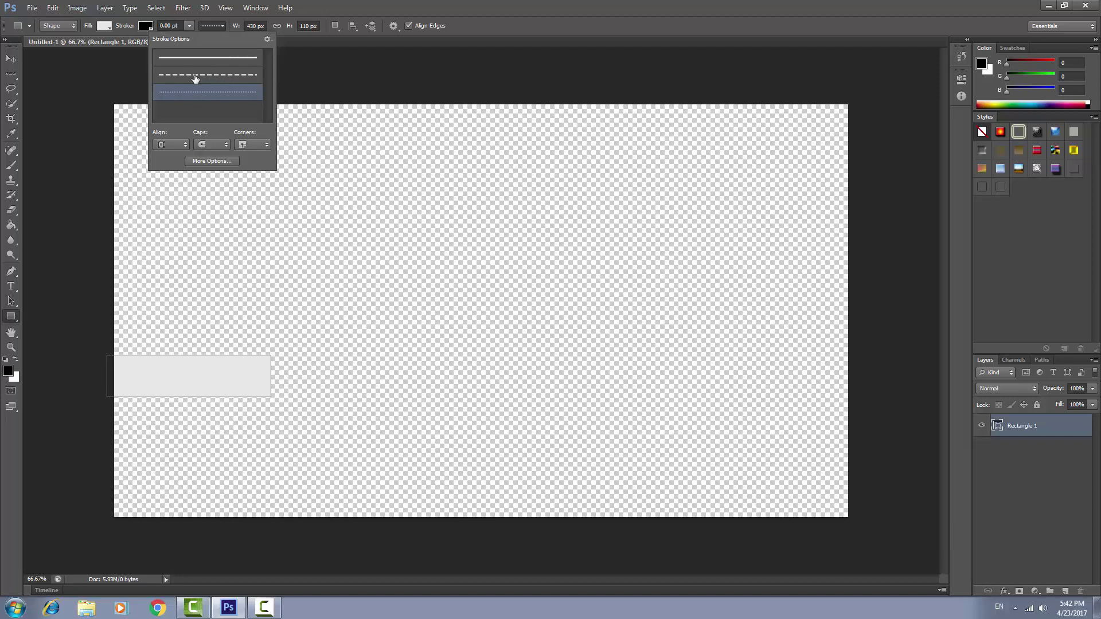
left_click(188, 77)
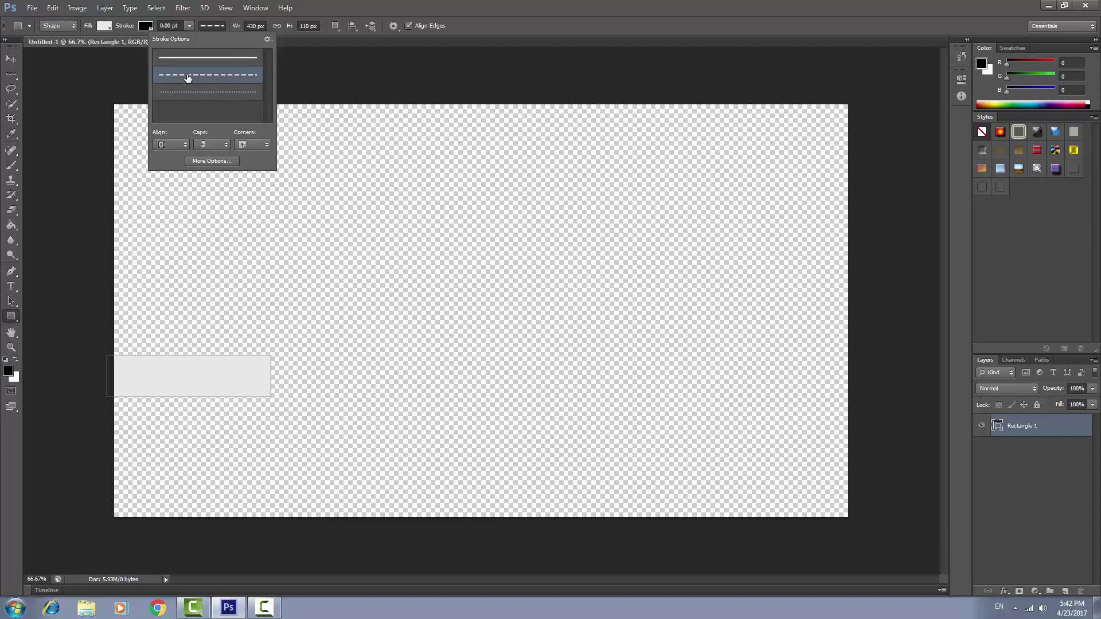
left_click(188, 27)
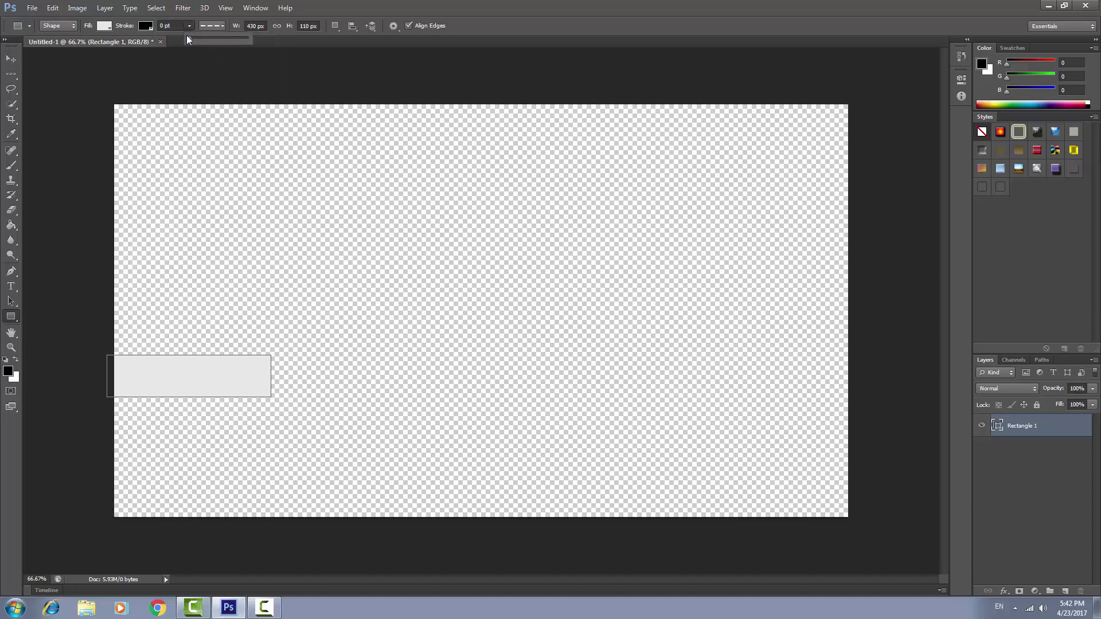
left_click_drag(194, 39, 201, 39)
- Return the outline to a solid line with 0 pt width
left_click(211, 28)
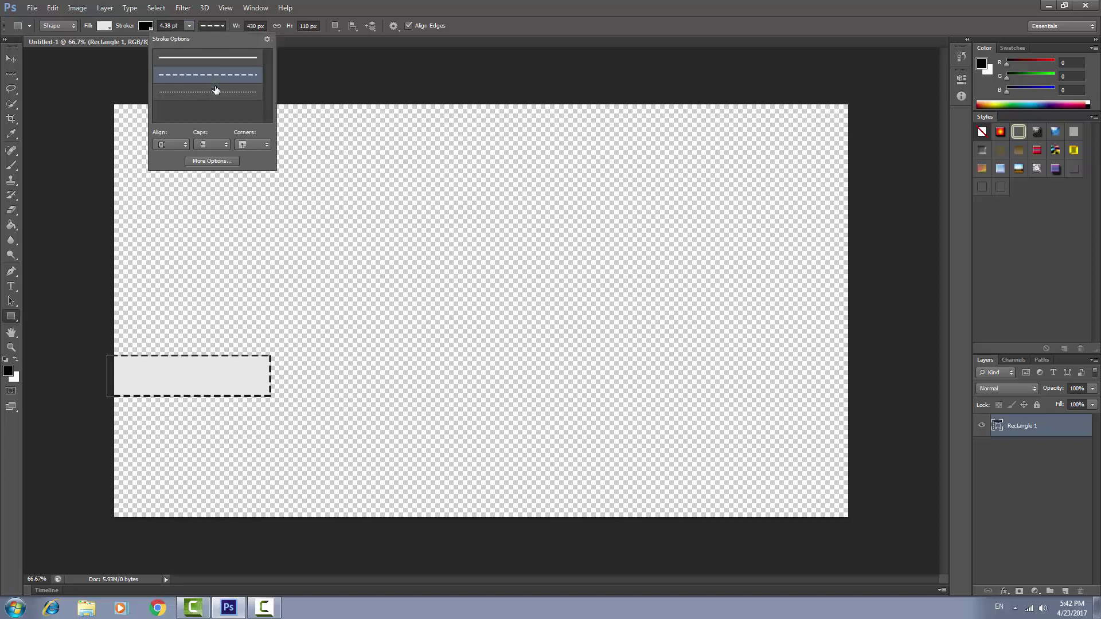
left_click(216, 93)
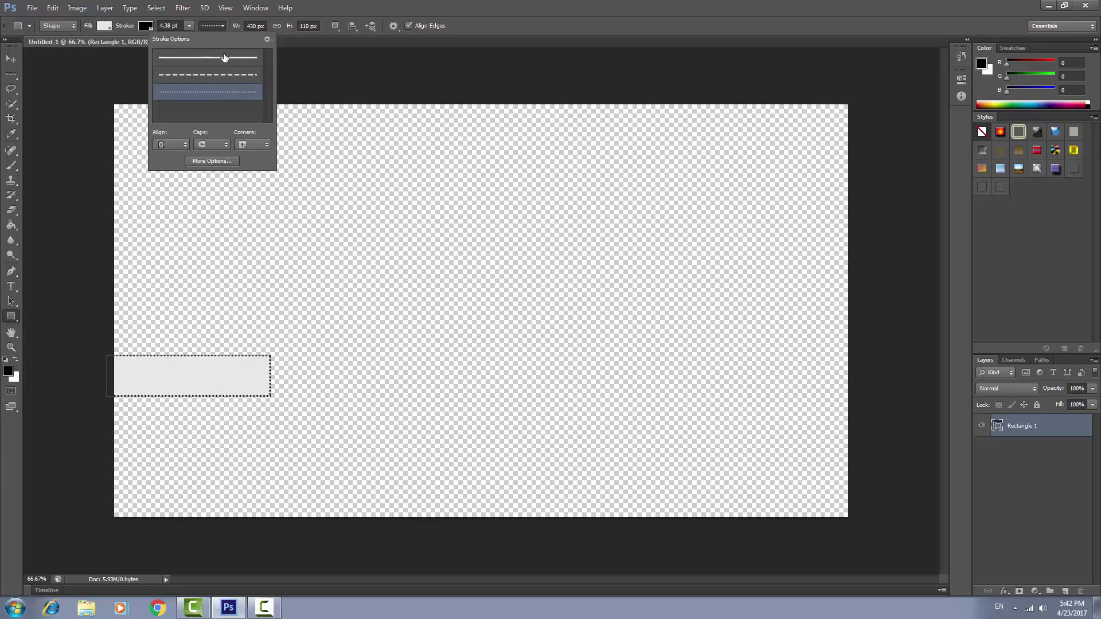
left_click(224, 58)
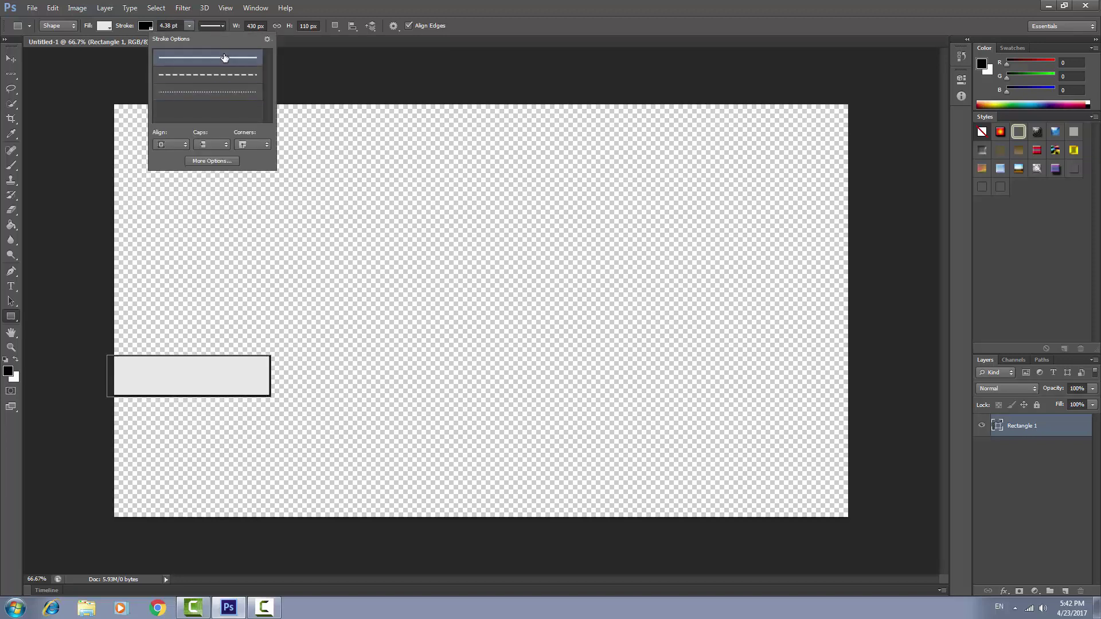
left_click(189, 26)
left_click_drag(184, 39, 170, 42)
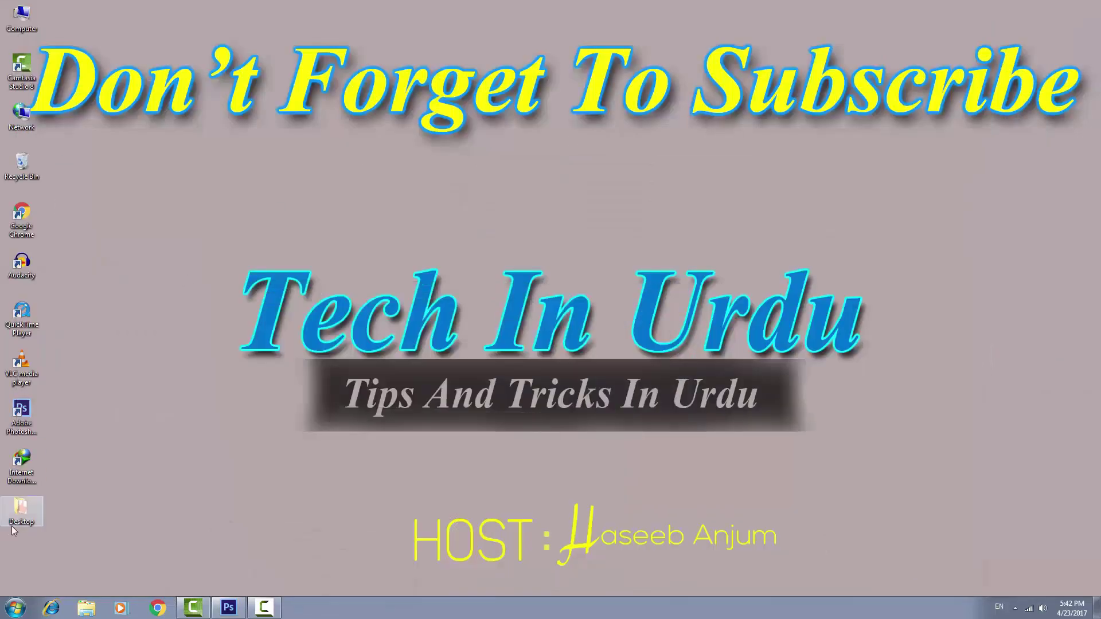
- Drag the thumbs-up PNG from the Desktop folder onto the Photoshop canvas
double_click(21, 509)
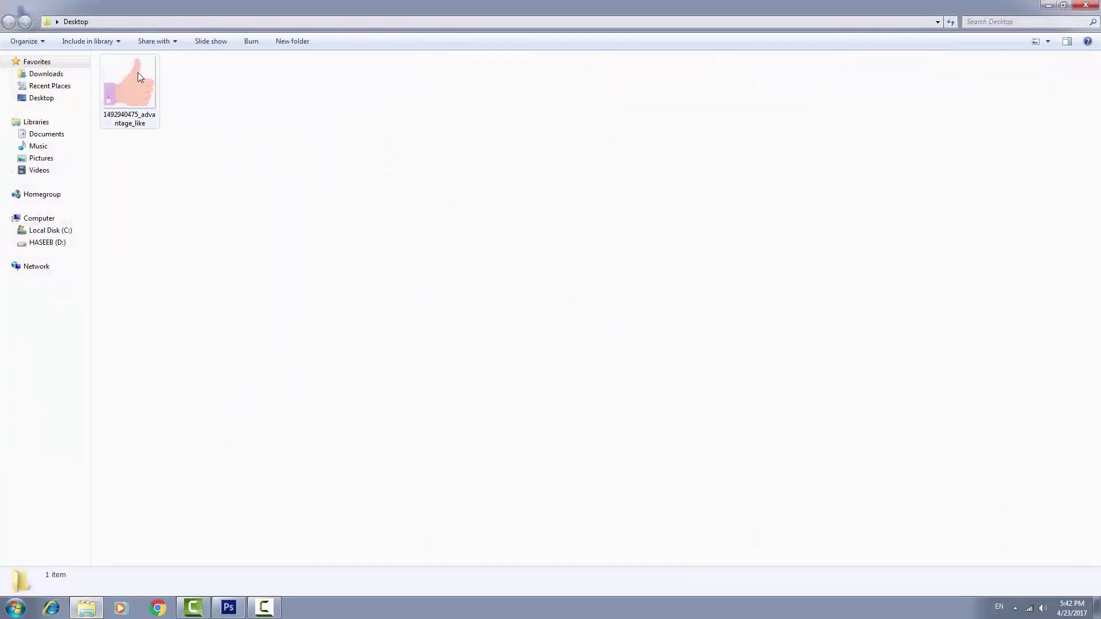
left_click_drag(138, 73, 232, 603)
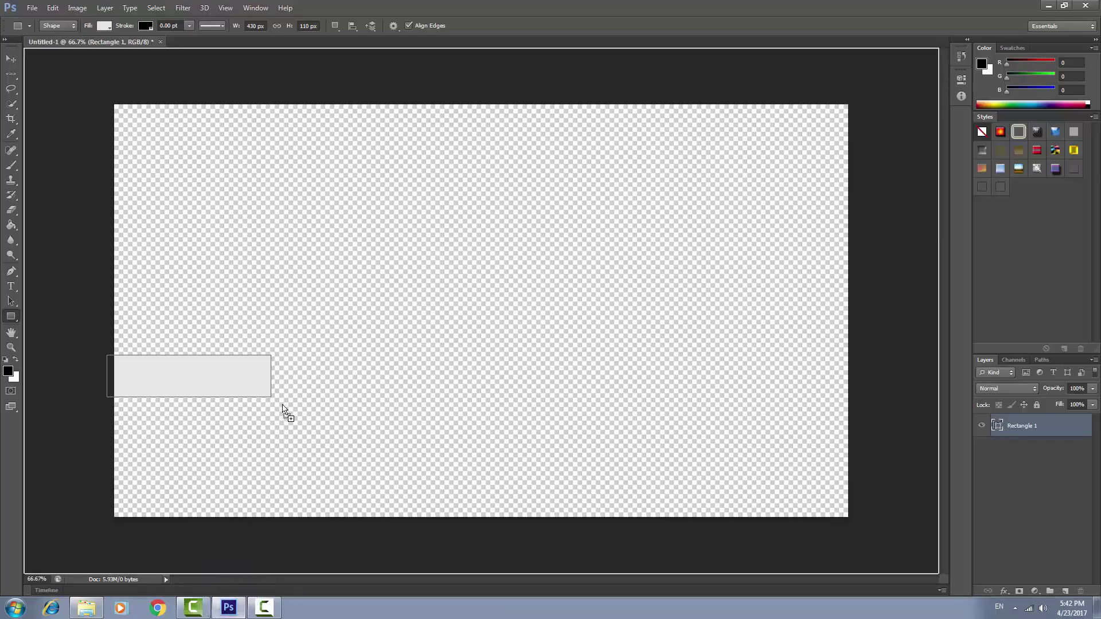
left_click_drag(232, 603, 307, 362)
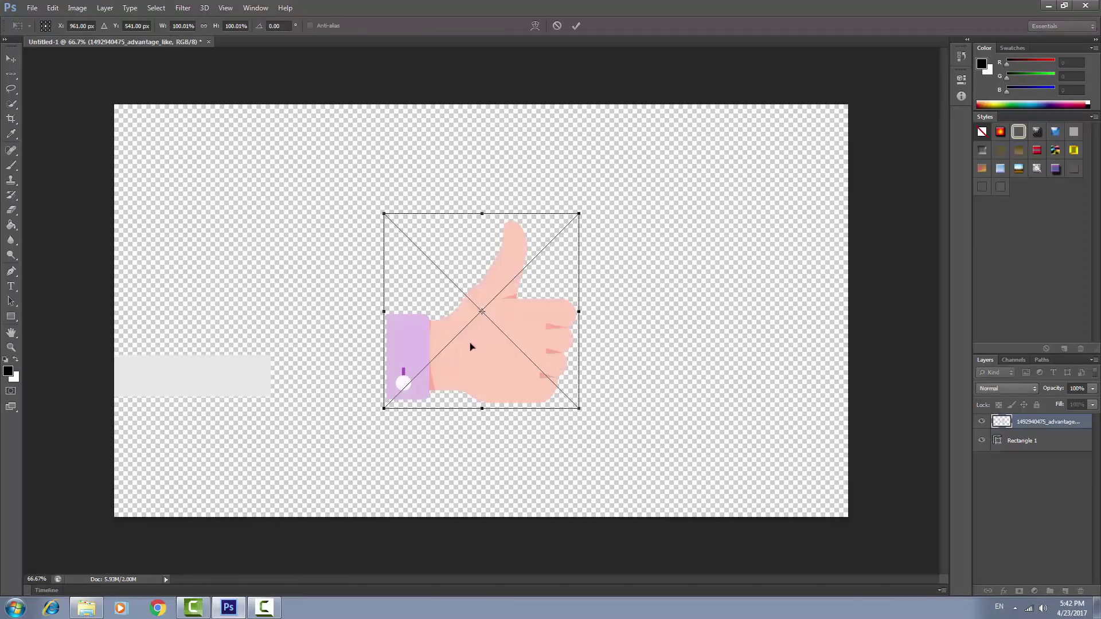
- Scale the thumbs-up to about 62×54% and place its cuff at the bar's right end
mouse_move(471, 344)
left_mouse_down()
mouse_move(346, 362)
mouse_move(335, 353)
left_mouse_up()
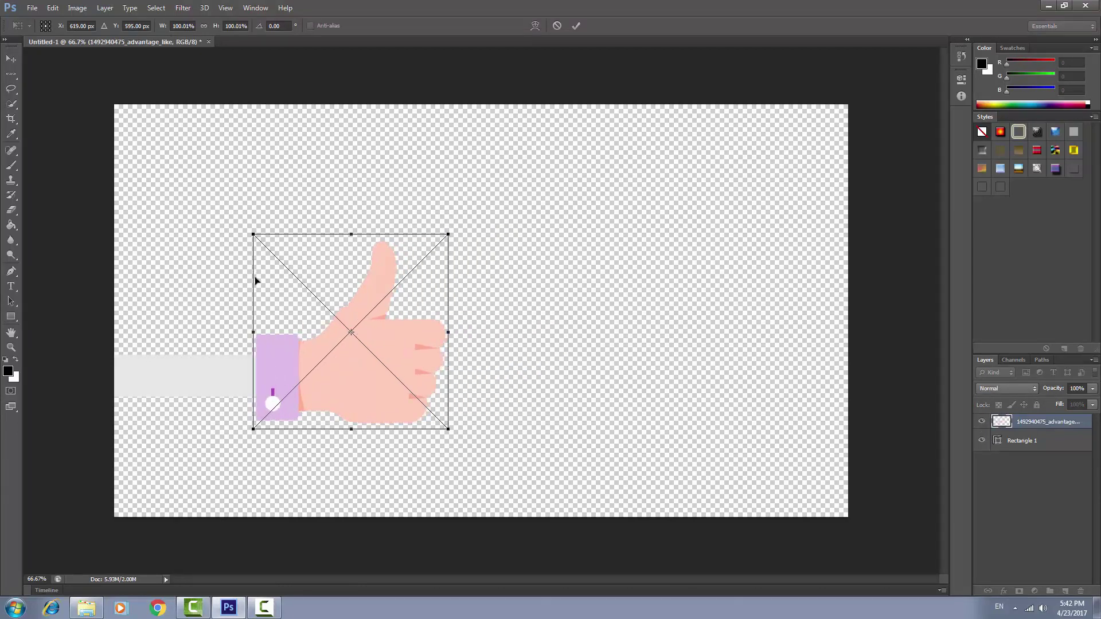
left_click_drag(252, 231, 324, 324)
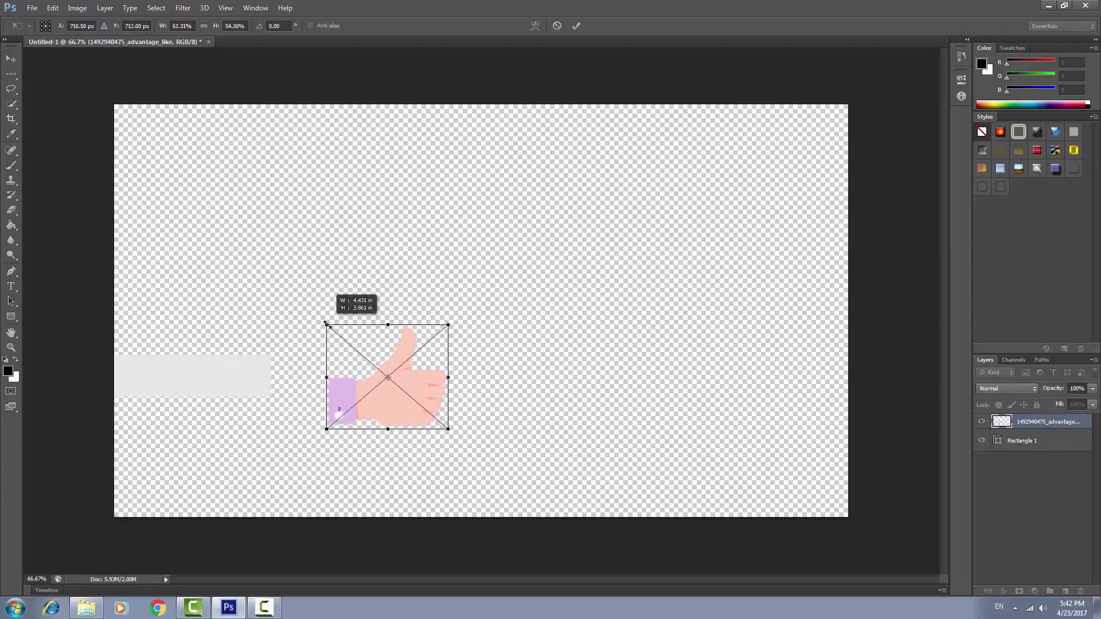
left_click_drag(339, 395, 298, 384)
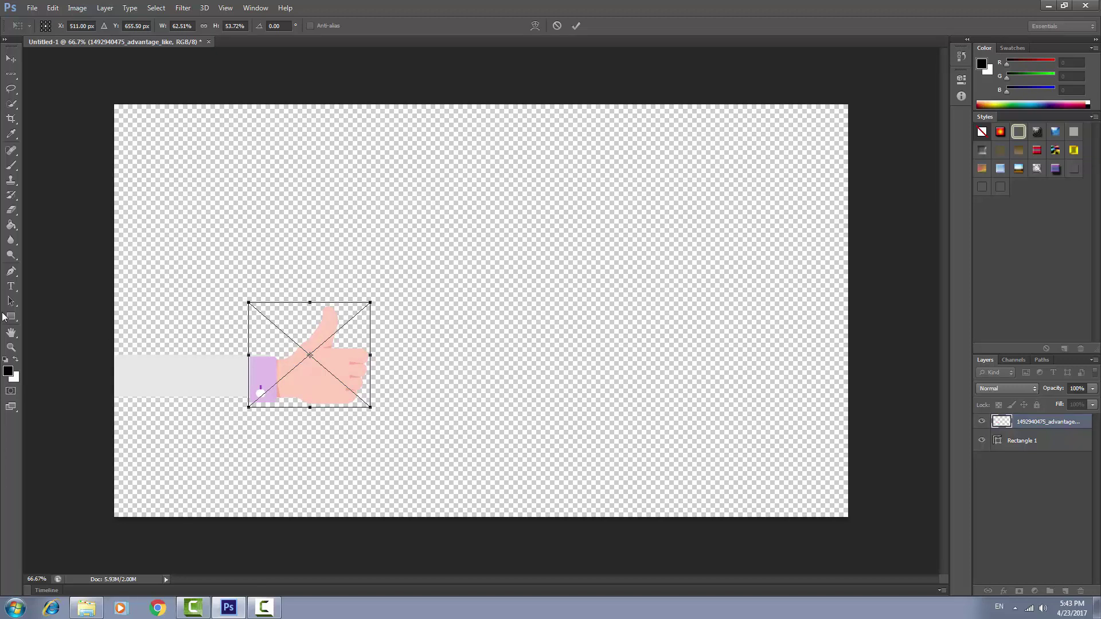
- Commit the thumbs-up placement and refill the sleeve rectangle with the cuff's sampled purple
left_click(577, 26)
key("u")
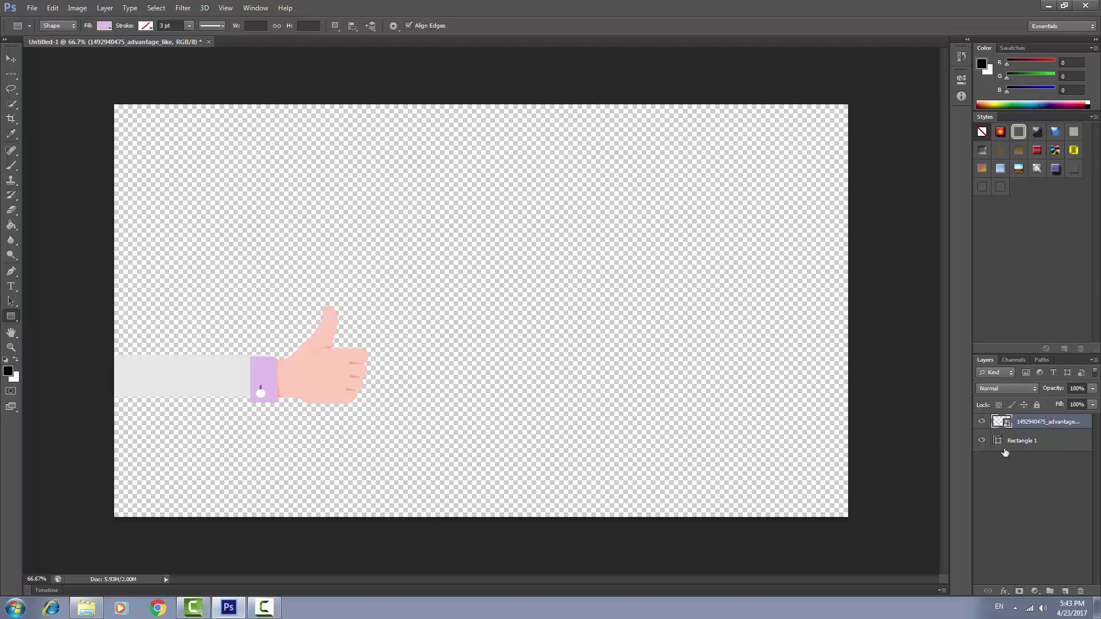
left_click(1005, 445)
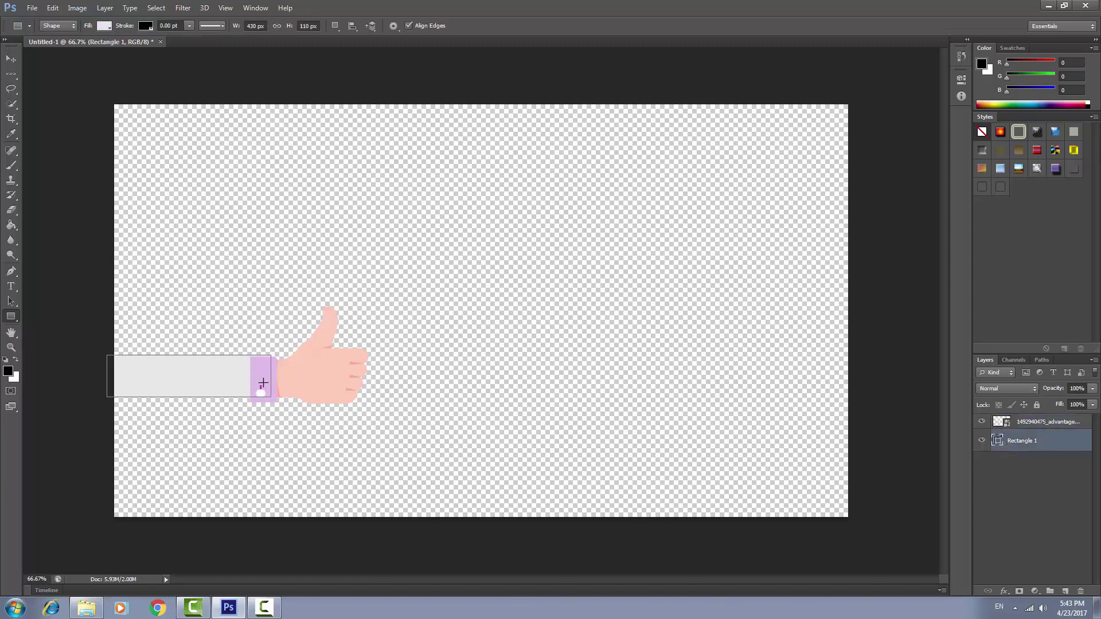
left_click(105, 26)
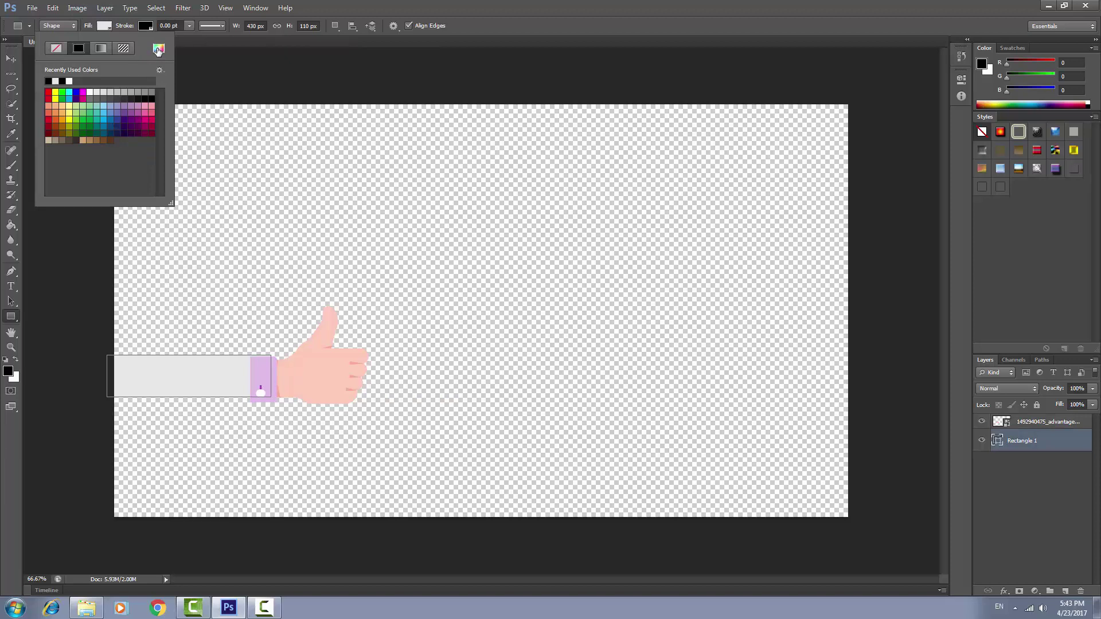
left_click(158, 50)
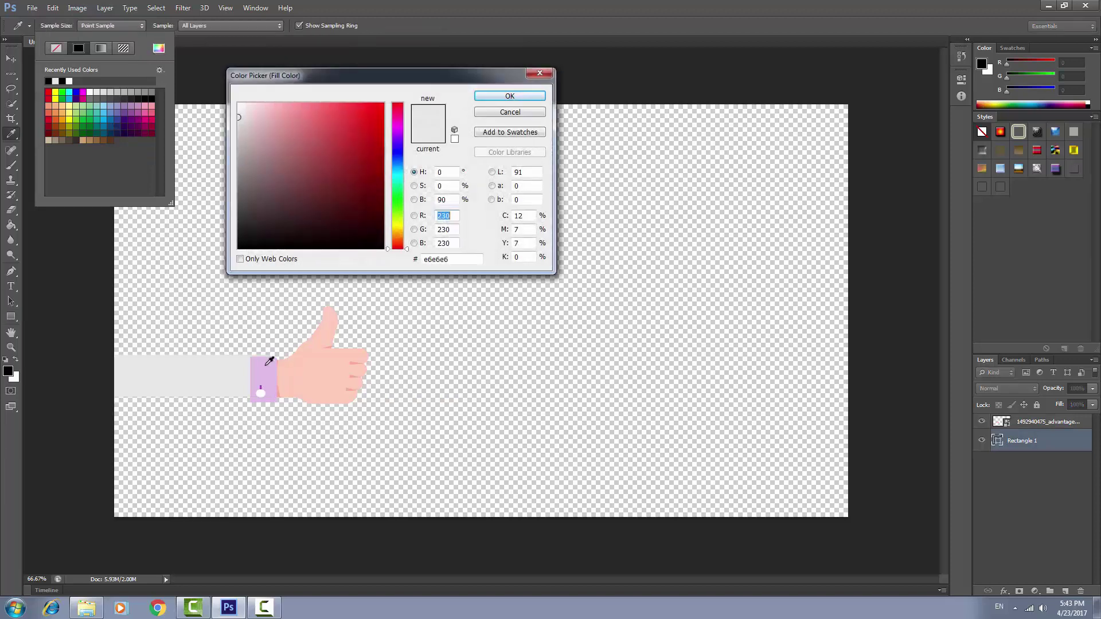
left_click(269, 361)
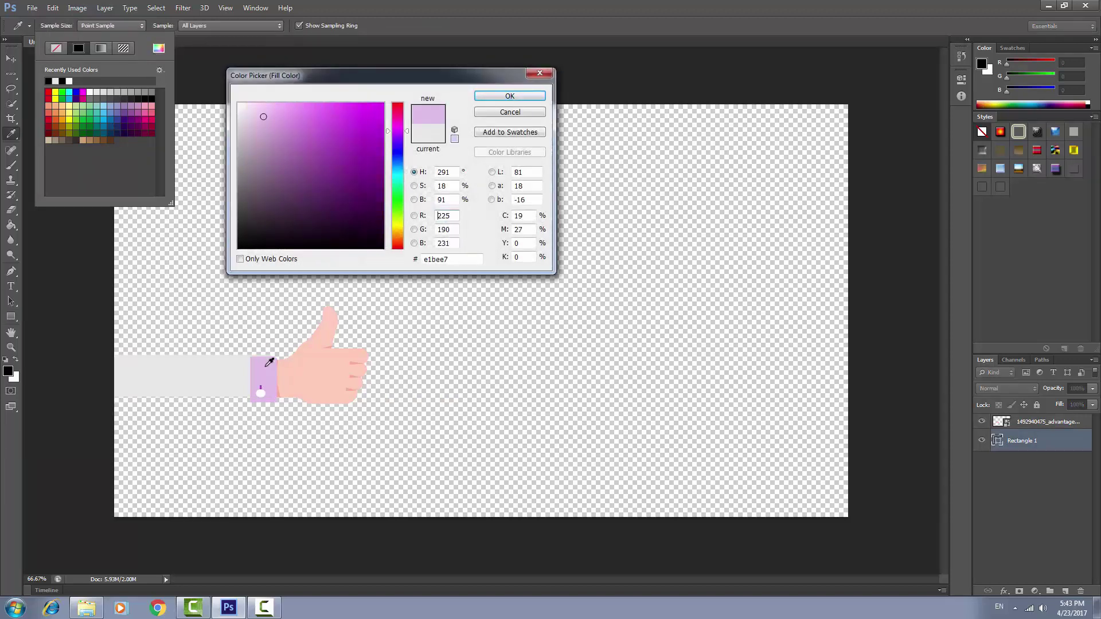
left_click(510, 96)
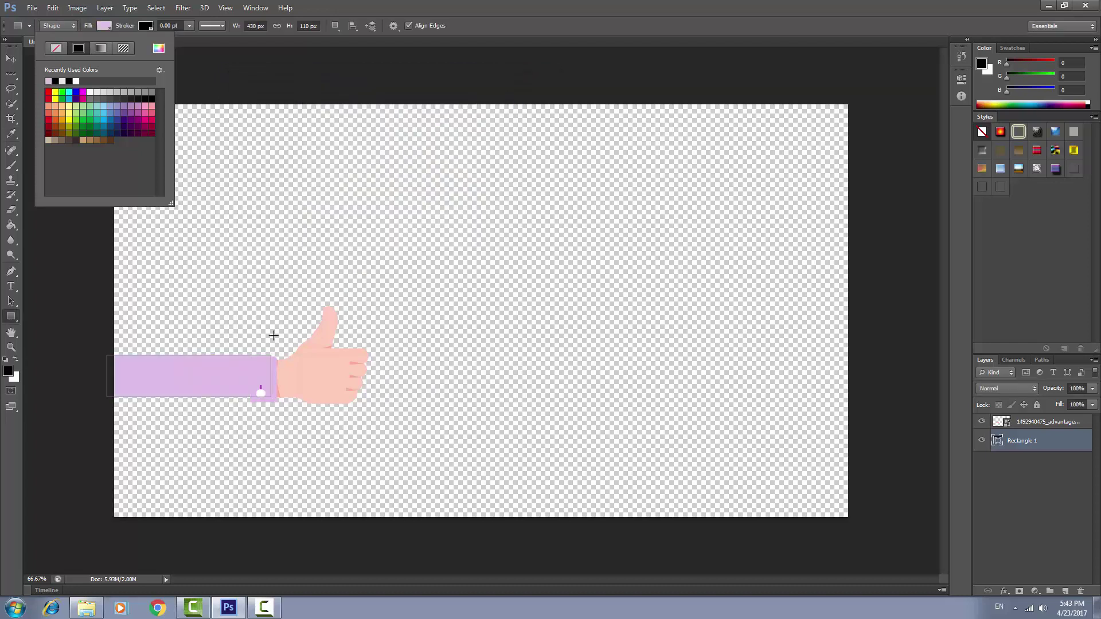
left_click(113, 26)
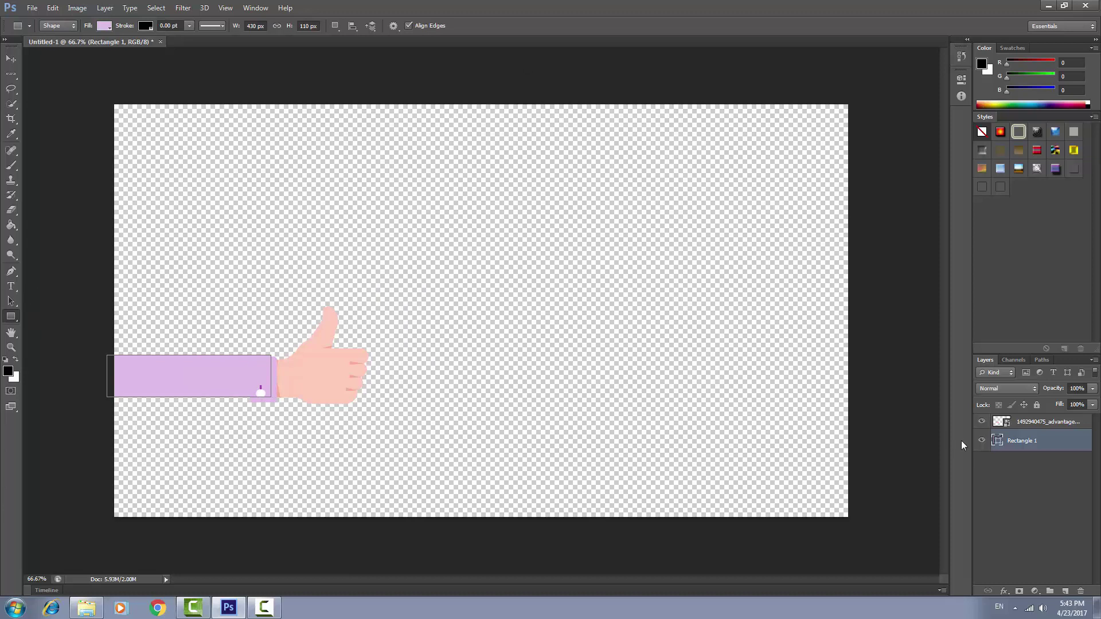
left_click(1025, 425)
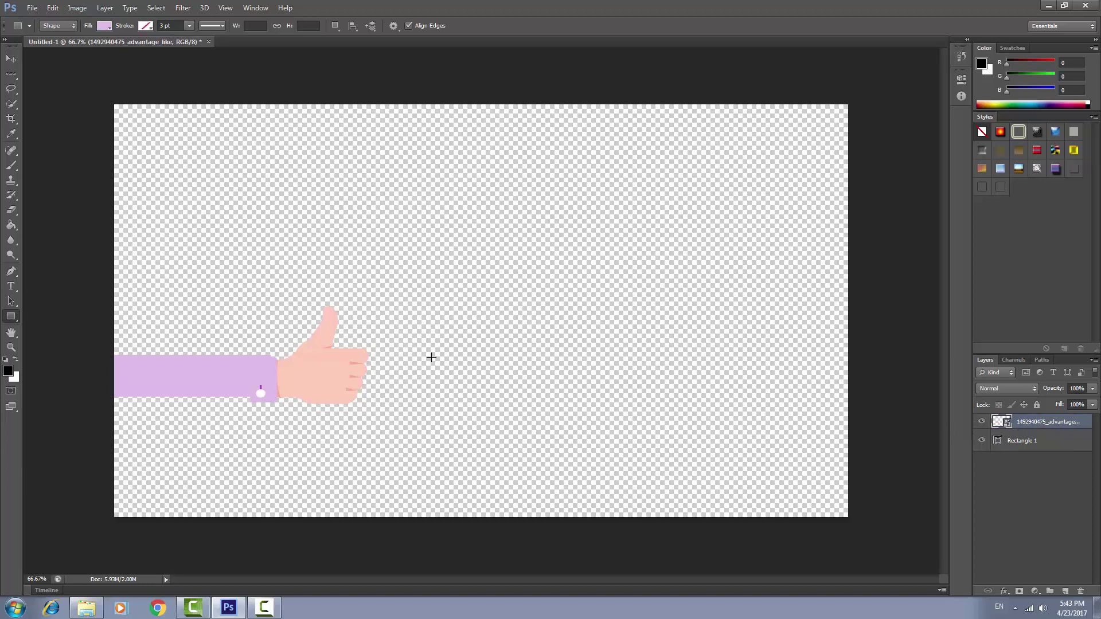
left_click(11, 58)
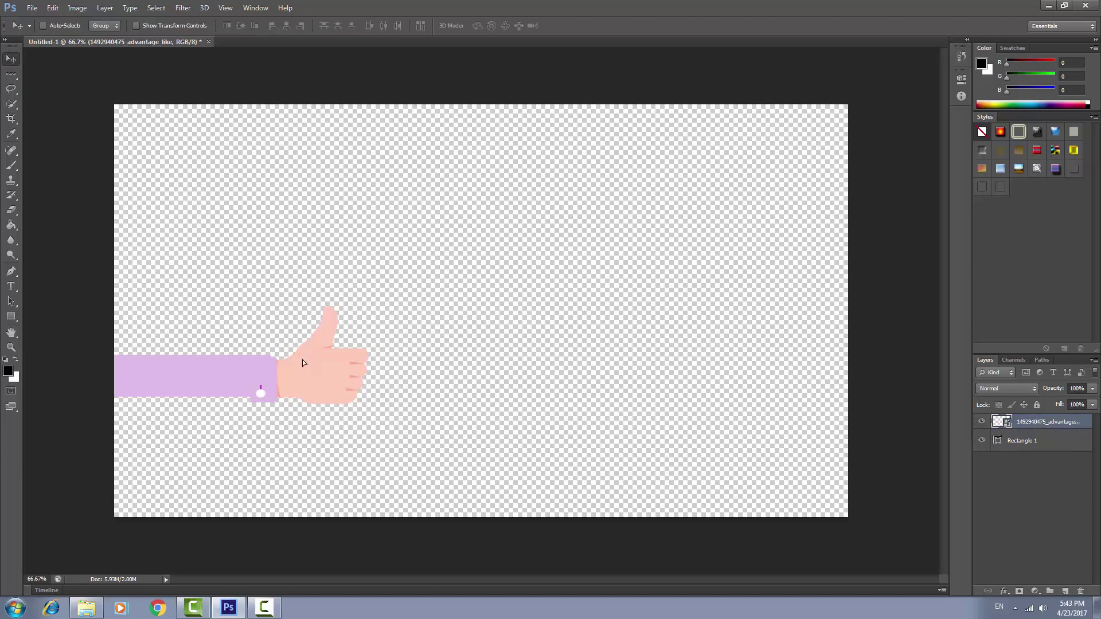
- Nudge the hand slightly left and scale it down a little with Free Transform
left_click_drag(302, 362, 298, 362)
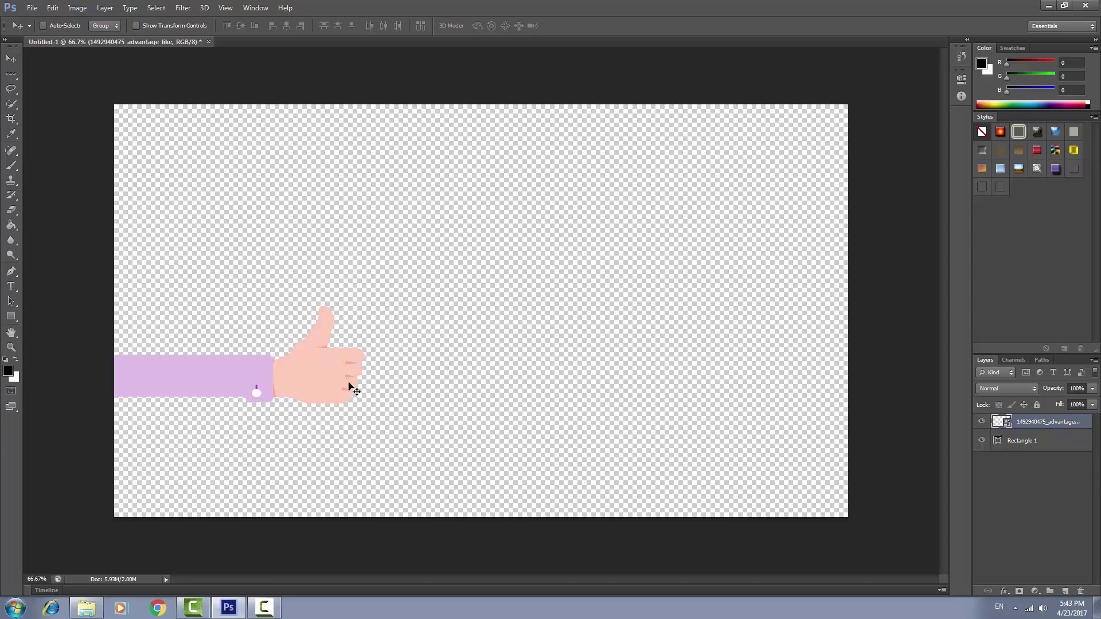
key("ctrl+t")
left_click_drag(365, 406, 365, 401)
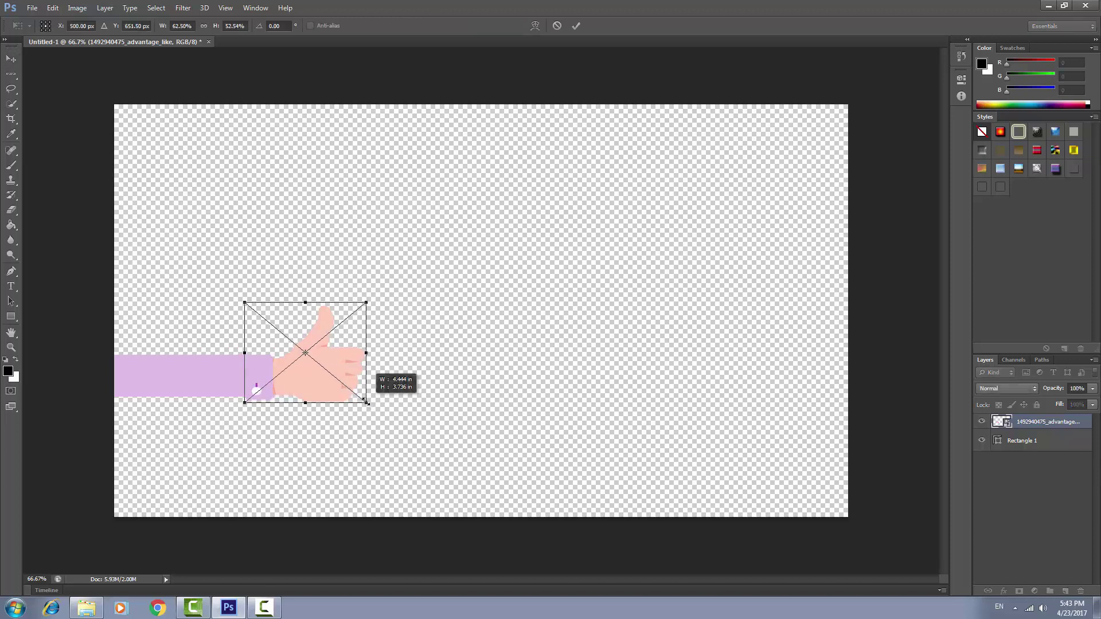
left_click(575, 25)
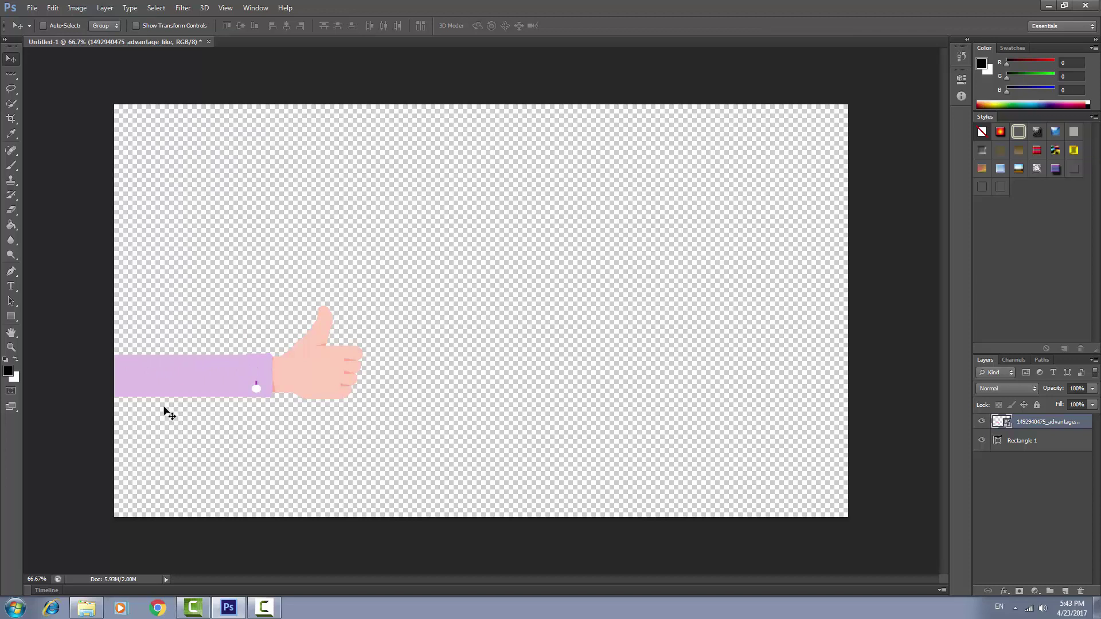
- Shrink the hand layer slightly more with Free Transform
left_click(1035, 444, "shift")
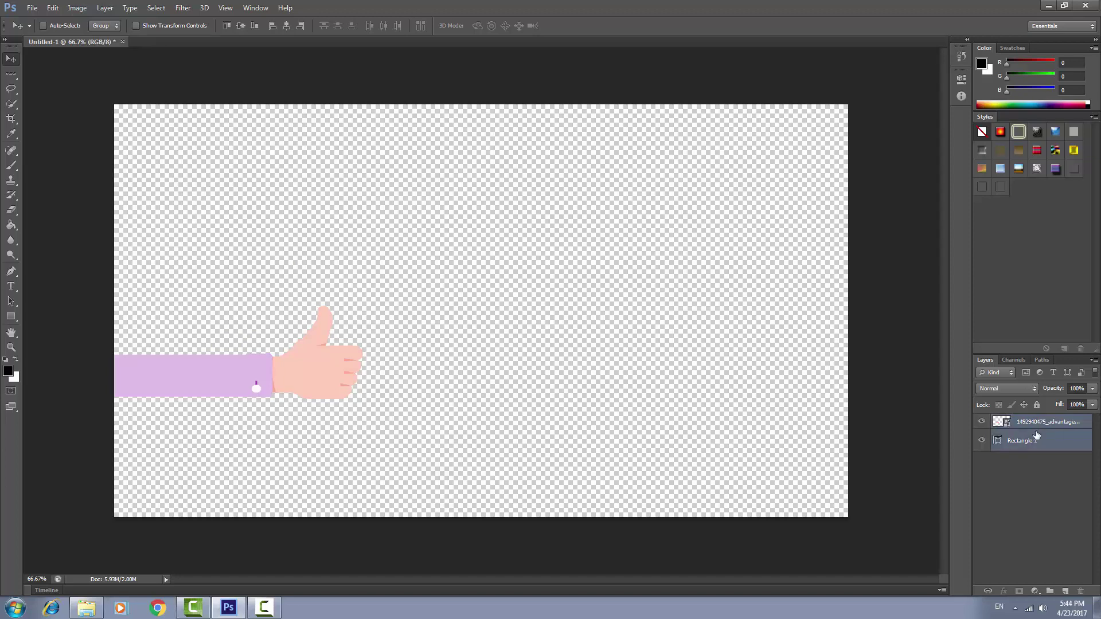
right_click(1028, 436)
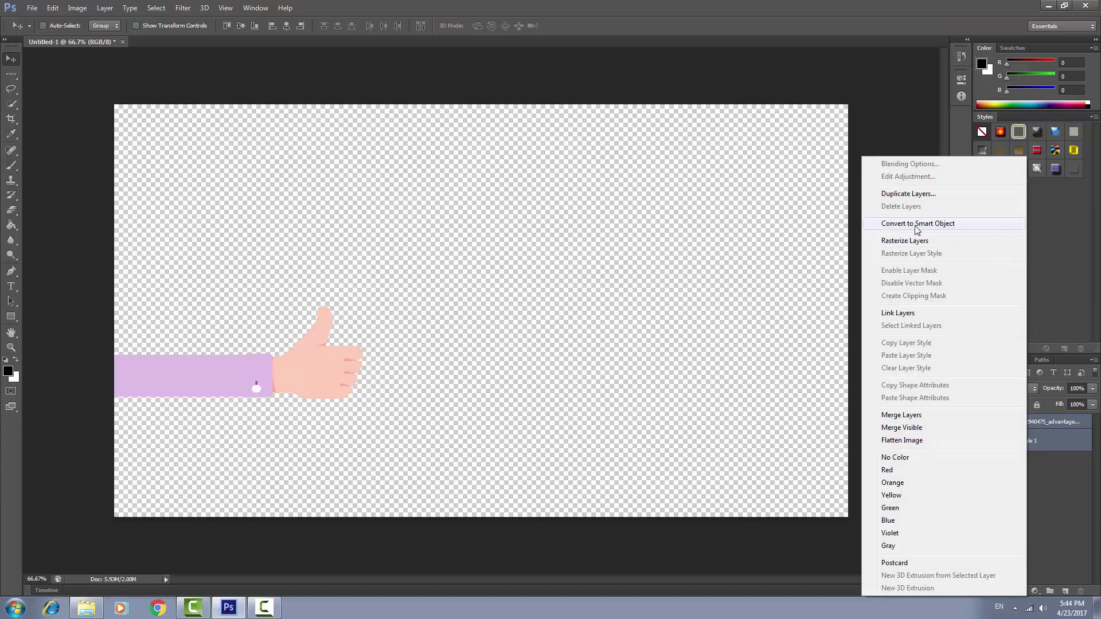
left_click(1069, 494)
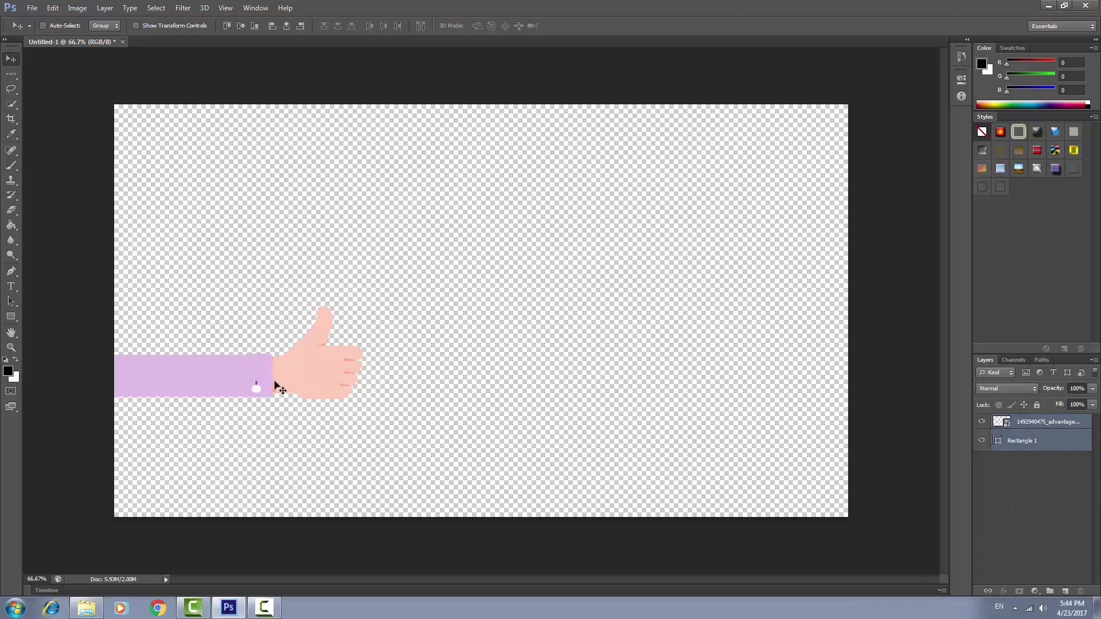
left_click(1035, 421)
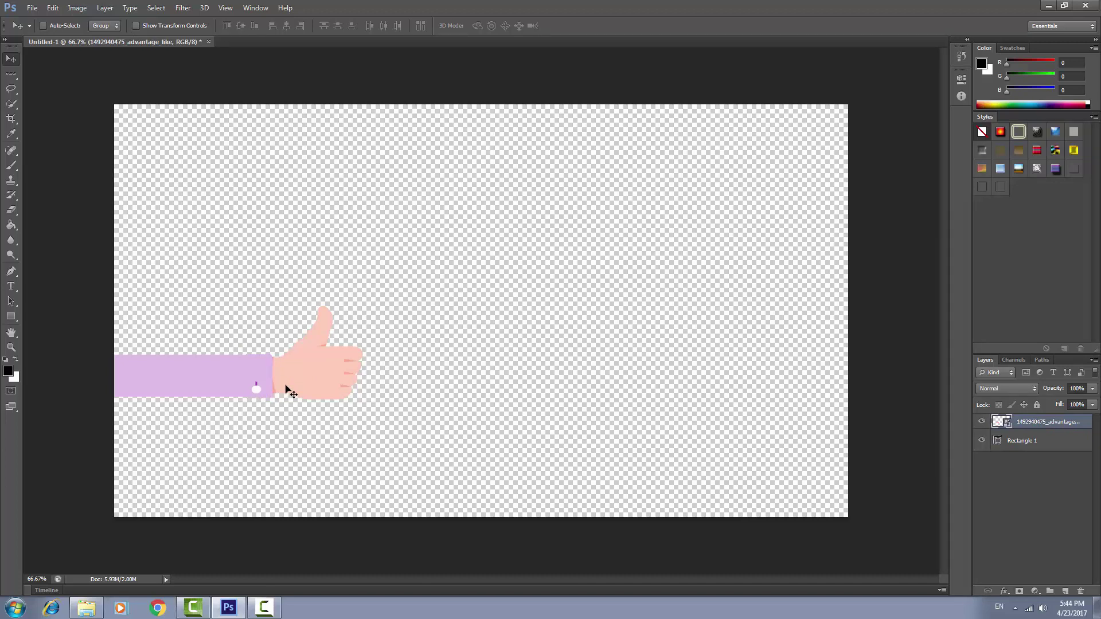
key("ctrl+t")
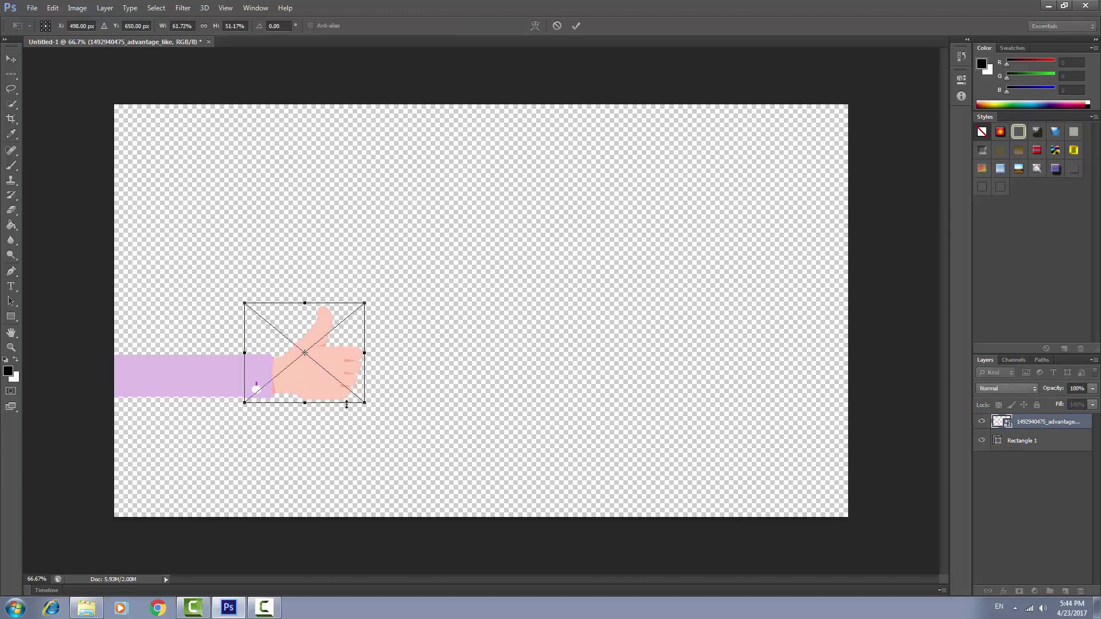
left_click_drag(364, 404, 306, 376)
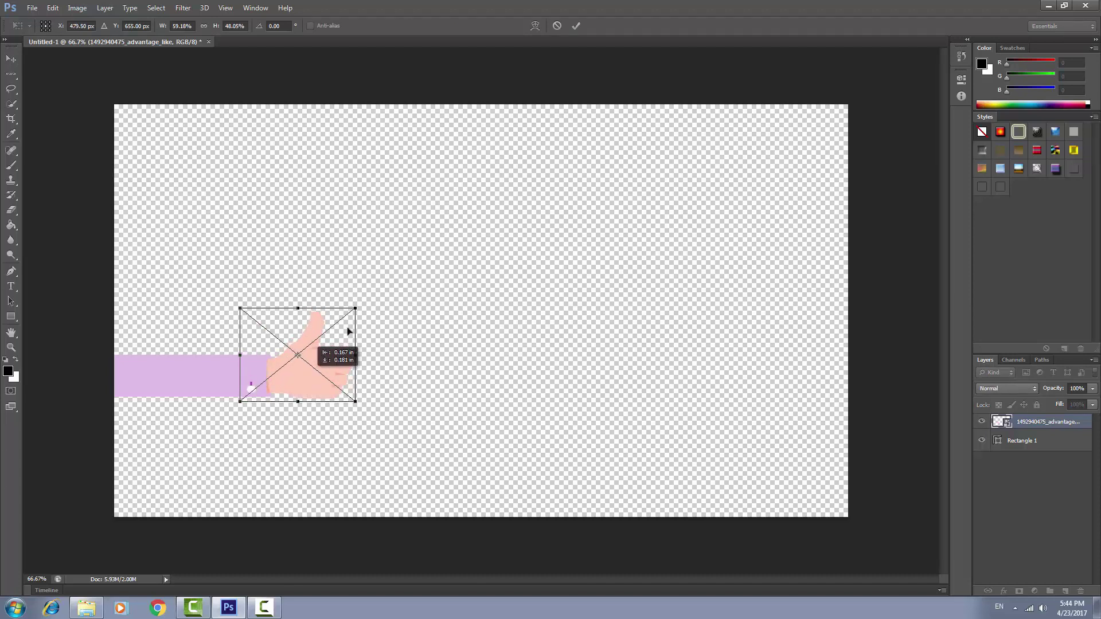
left_click(577, 26)
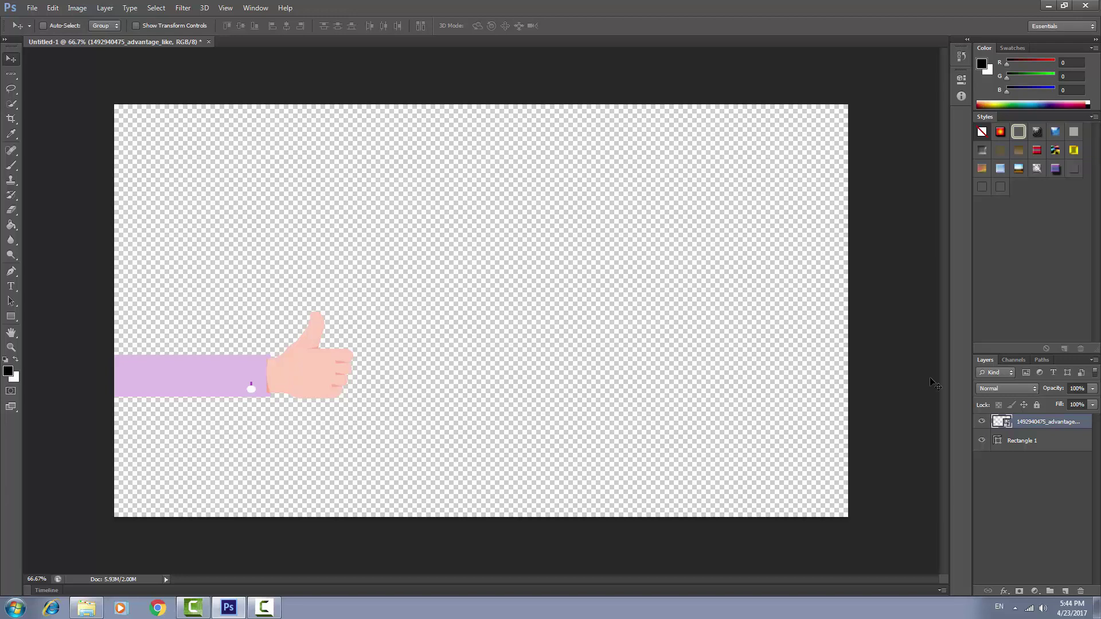
- Select the sleeve and hand layers together and merge them with Ctrl+E
left_click(1021, 440, "shift")
right_click(1027, 431)
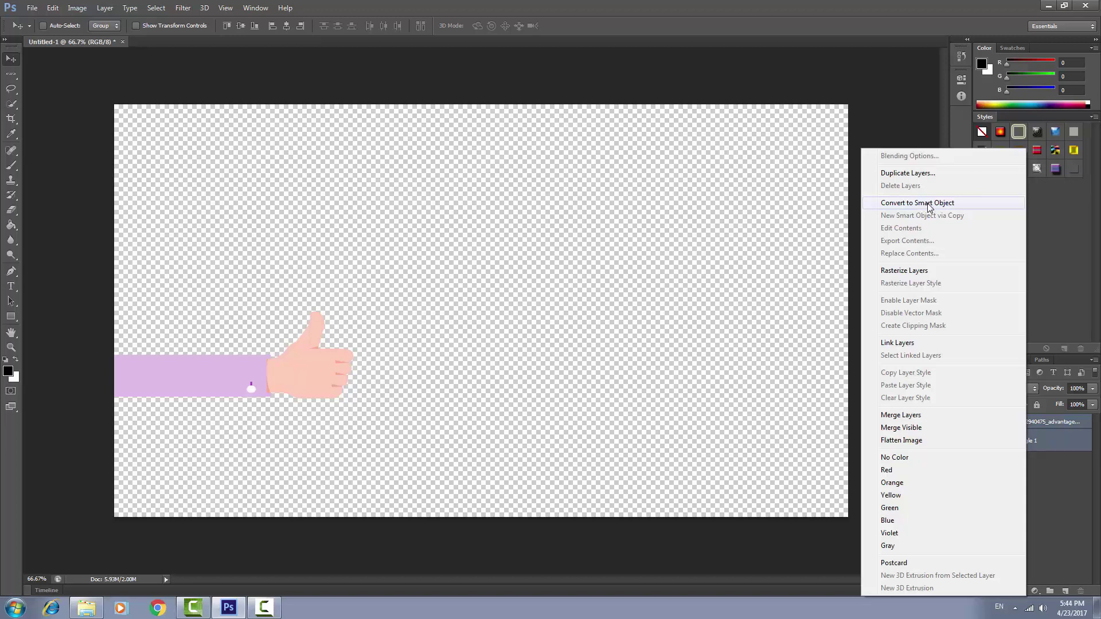
left_click(1068, 434)
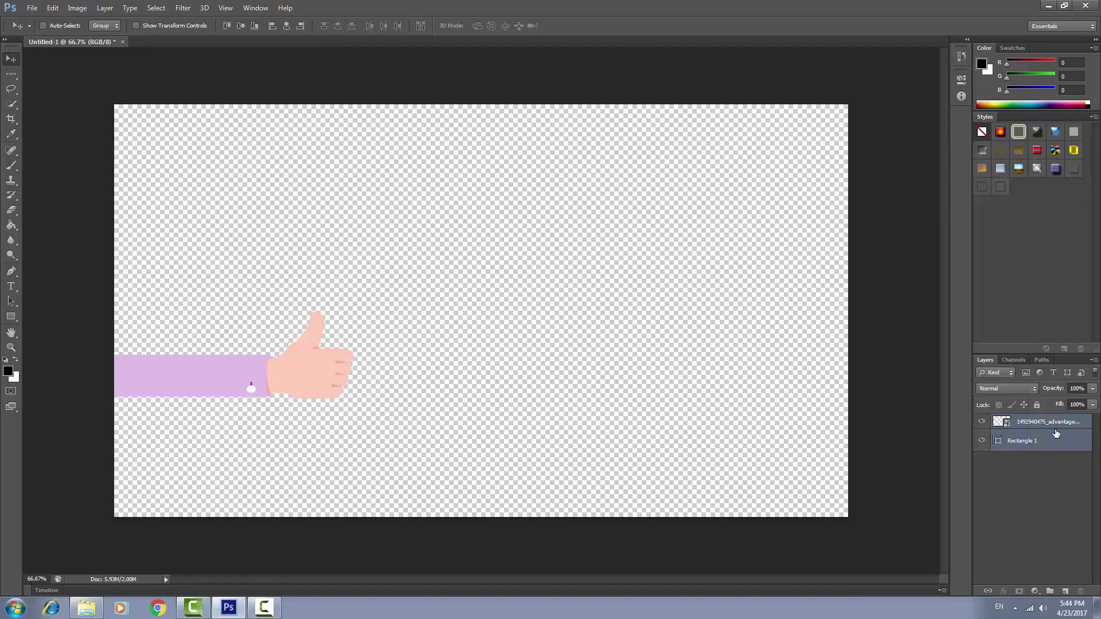
key("ctrl+e")
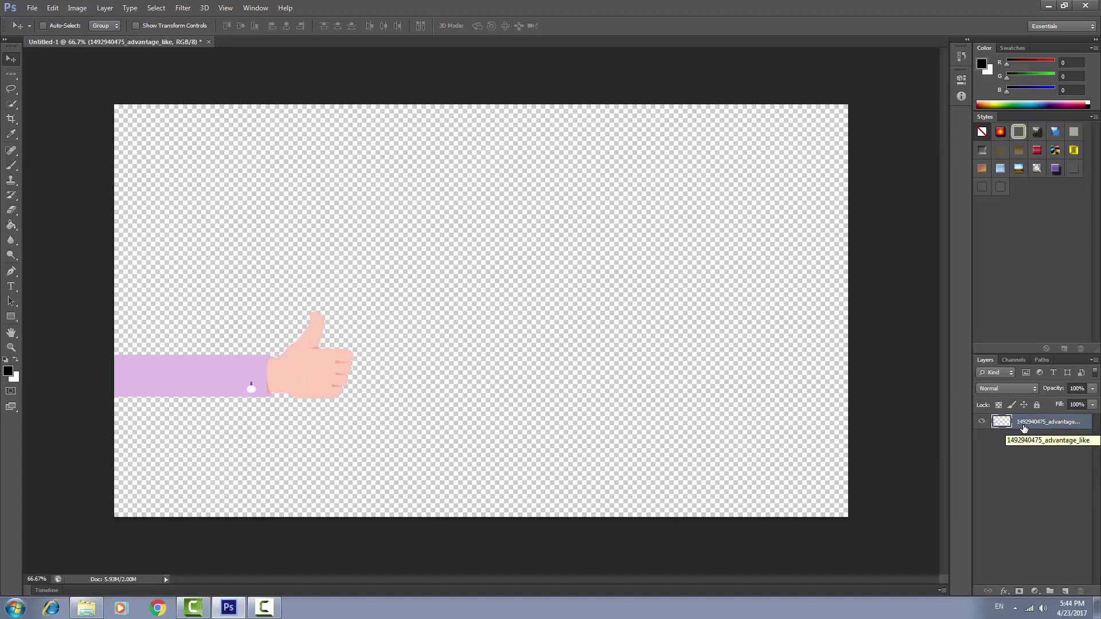
- Add a 5 px black Stroke layer style to the merged sleeve-and-hand layer
right_click(1023, 428)
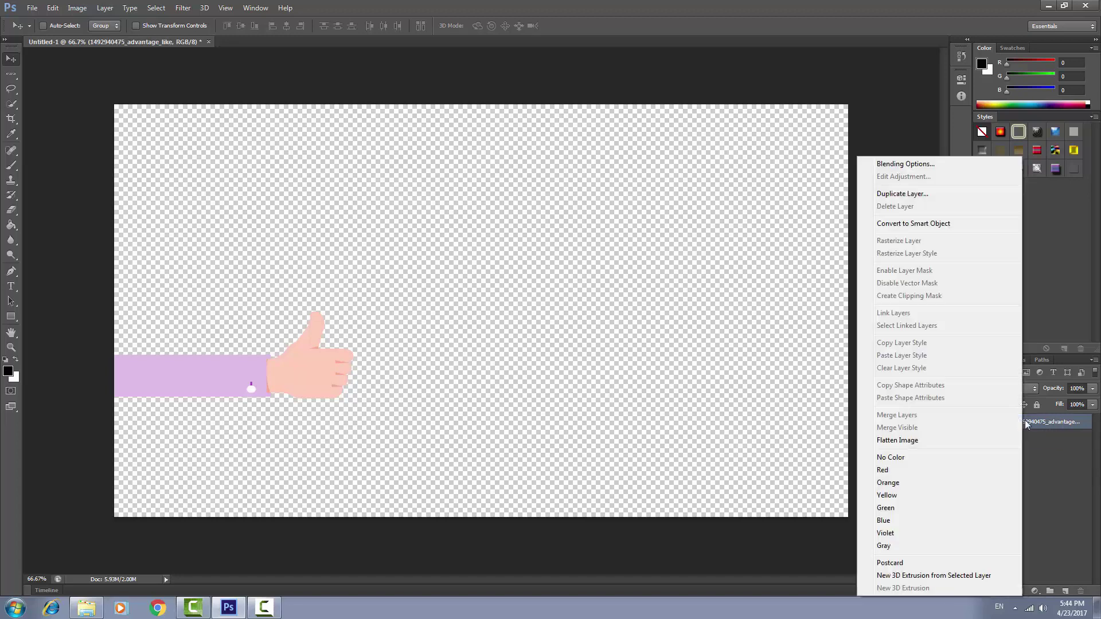
left_click(909, 165)
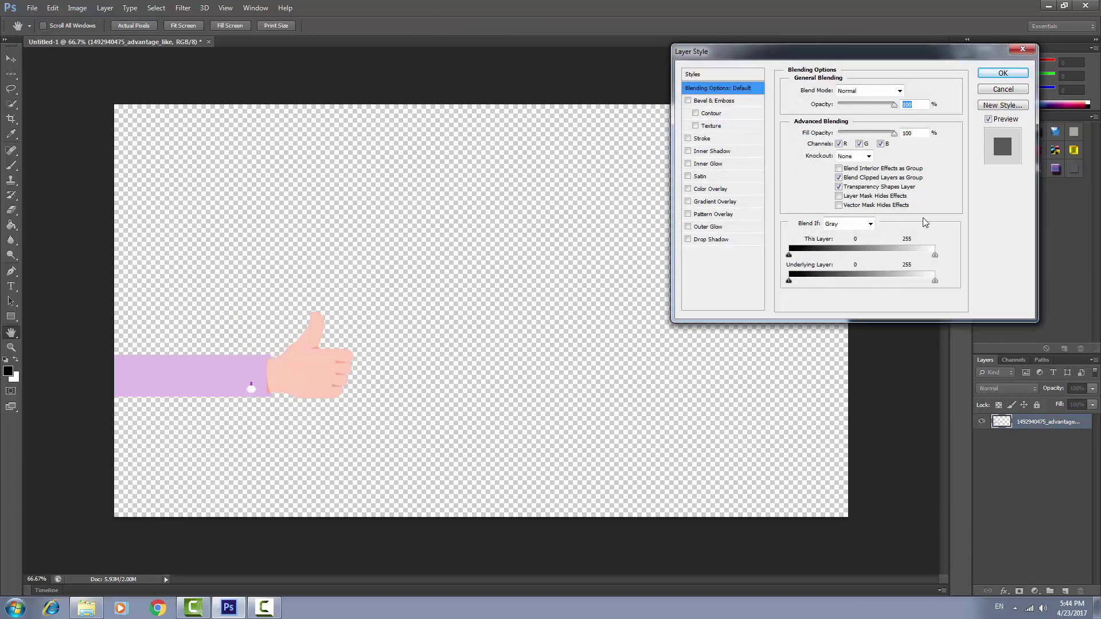
left_click(701, 142)
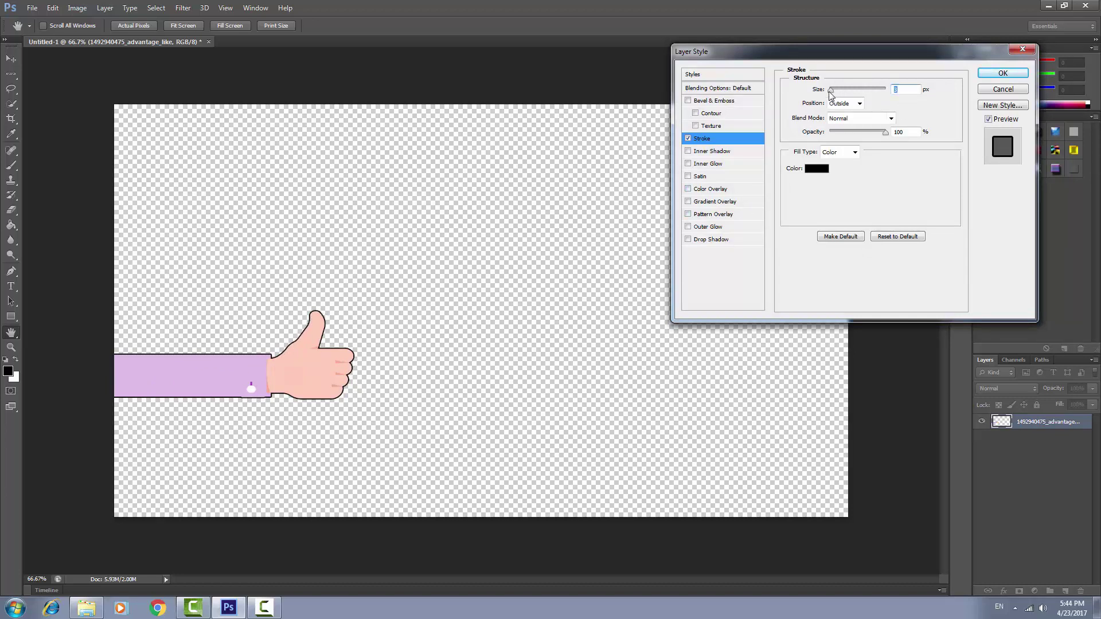
left_click_drag(831, 91, 831, 90)
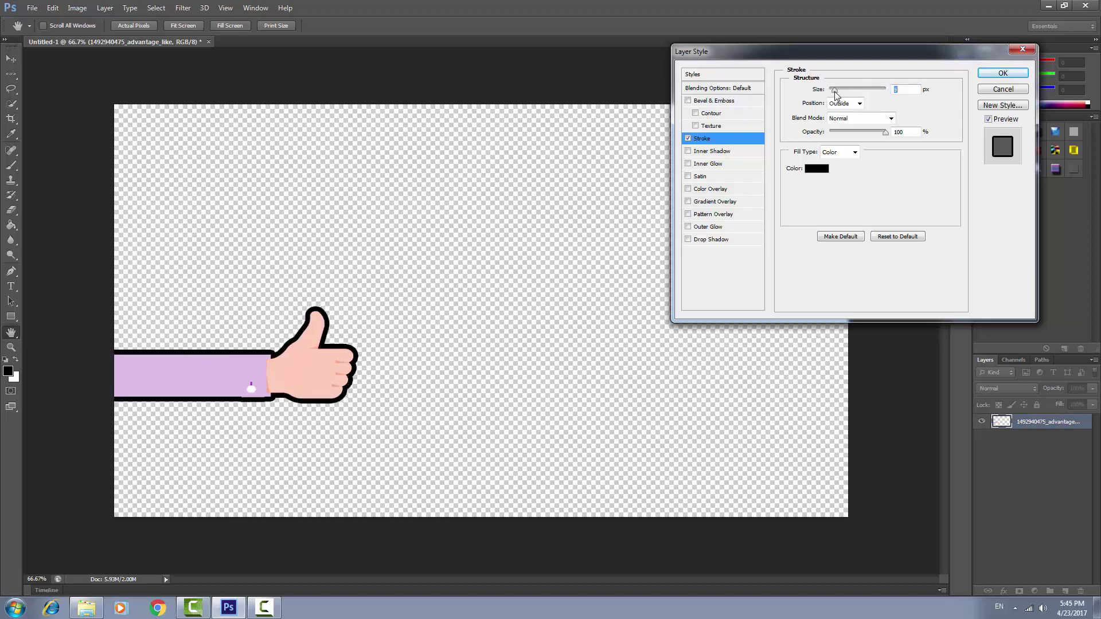
left_click(813, 170)
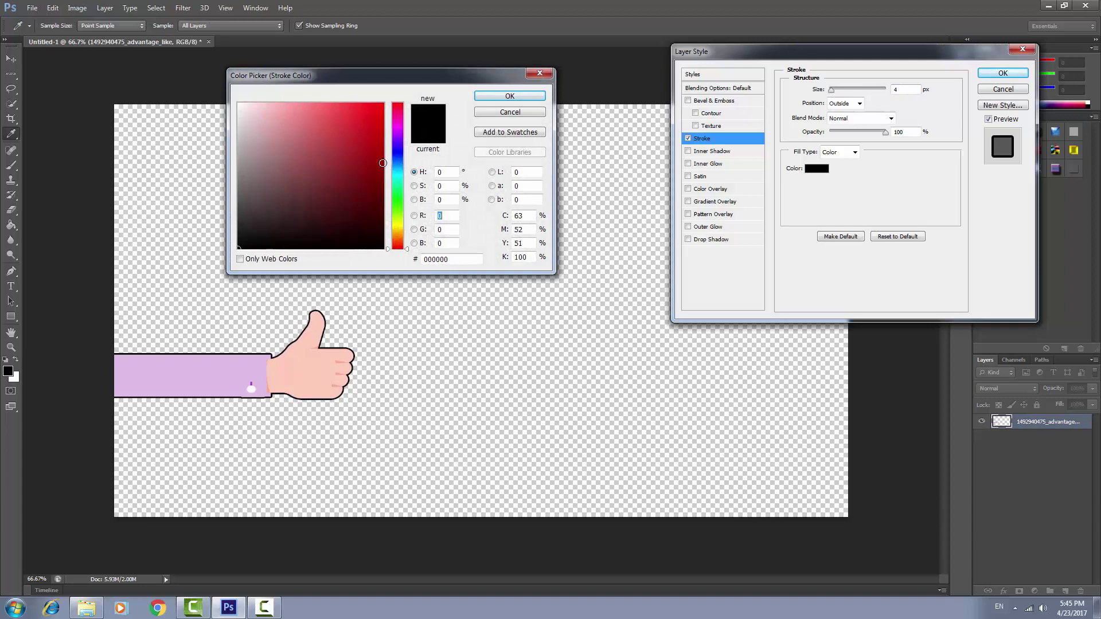
mouse_move(382, 163)
left_mouse_down()
mouse_move(383, 110)
mouse_move(383, 249)
left_mouse_up()
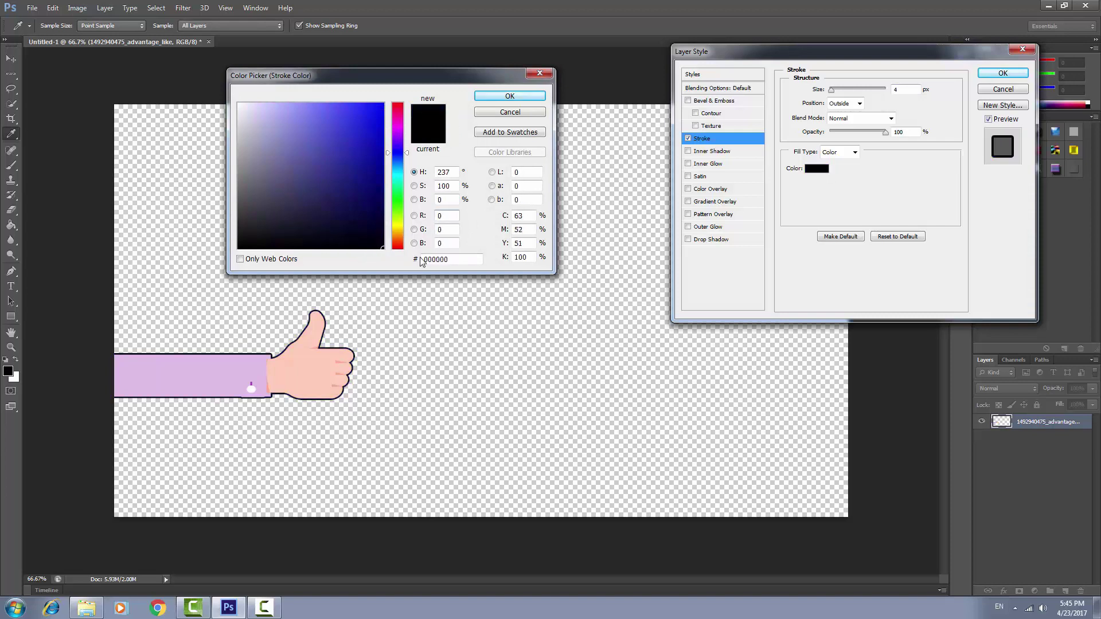
left_click(505, 96)
left_click(918, 86)
type("5")
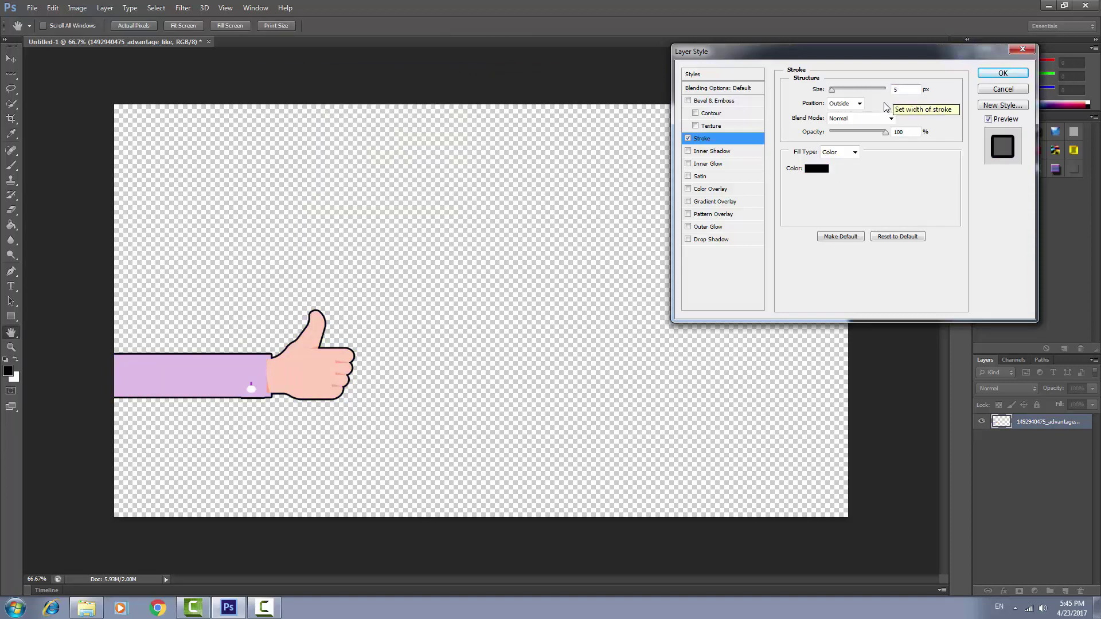
left_click(1002, 73)
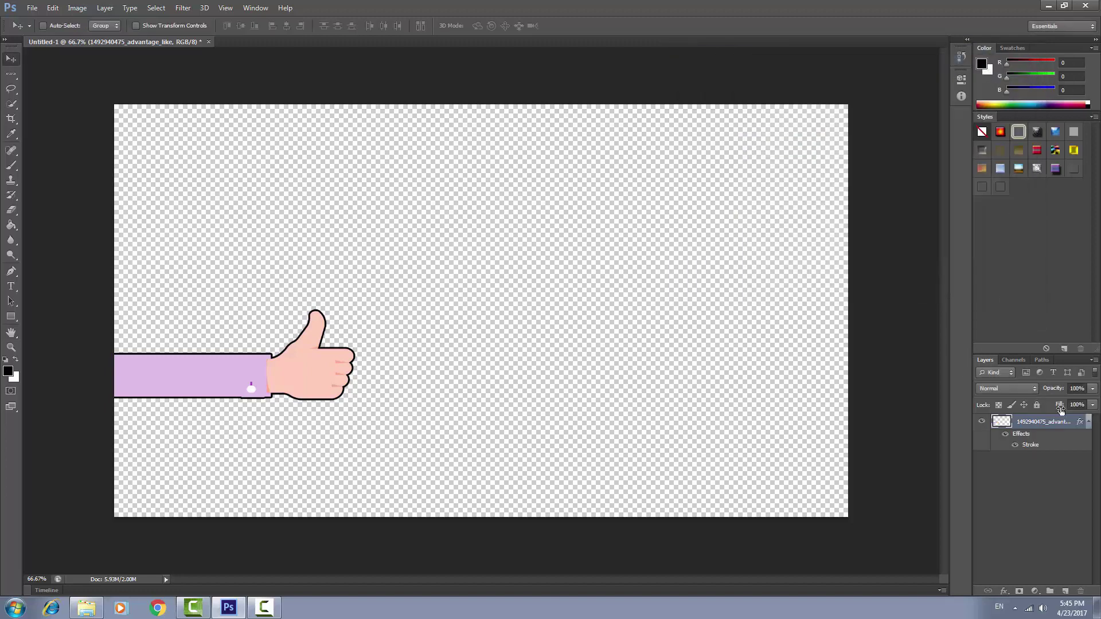
- Add black 'LIKE THIS VIDEO' text and drag it onto the pink sleeve
left_click(1088, 422)
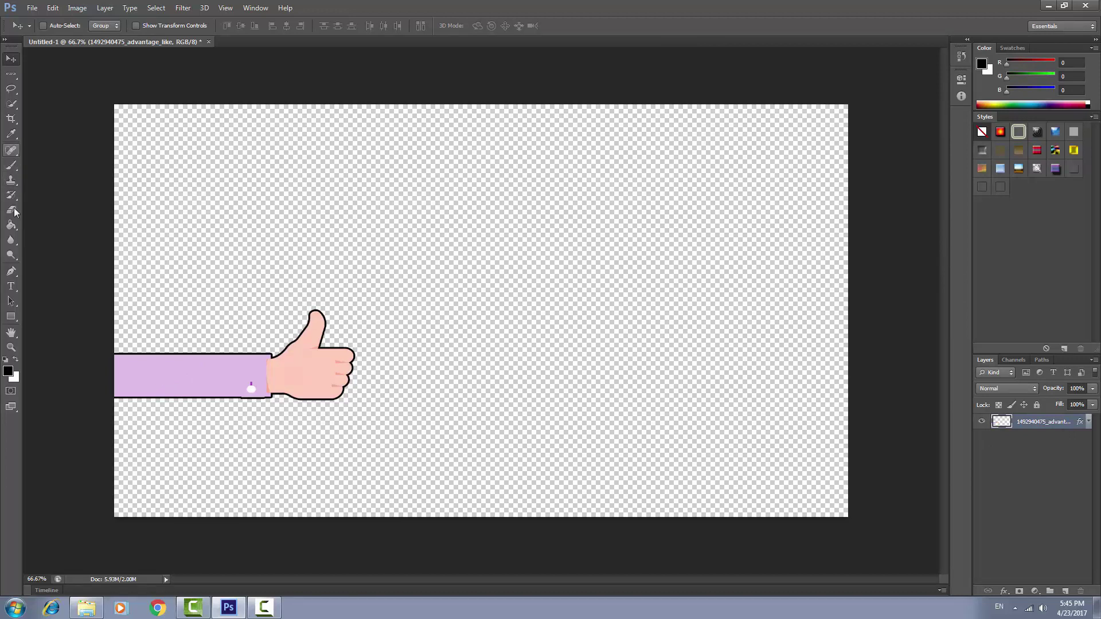
left_click(11, 287)
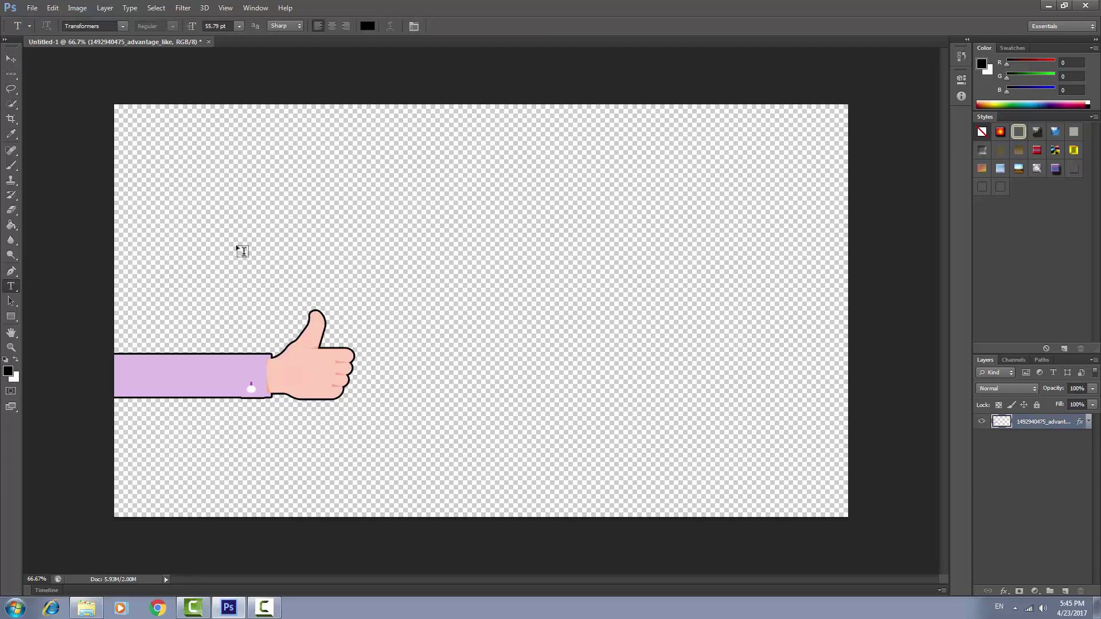
left_click(242, 251)
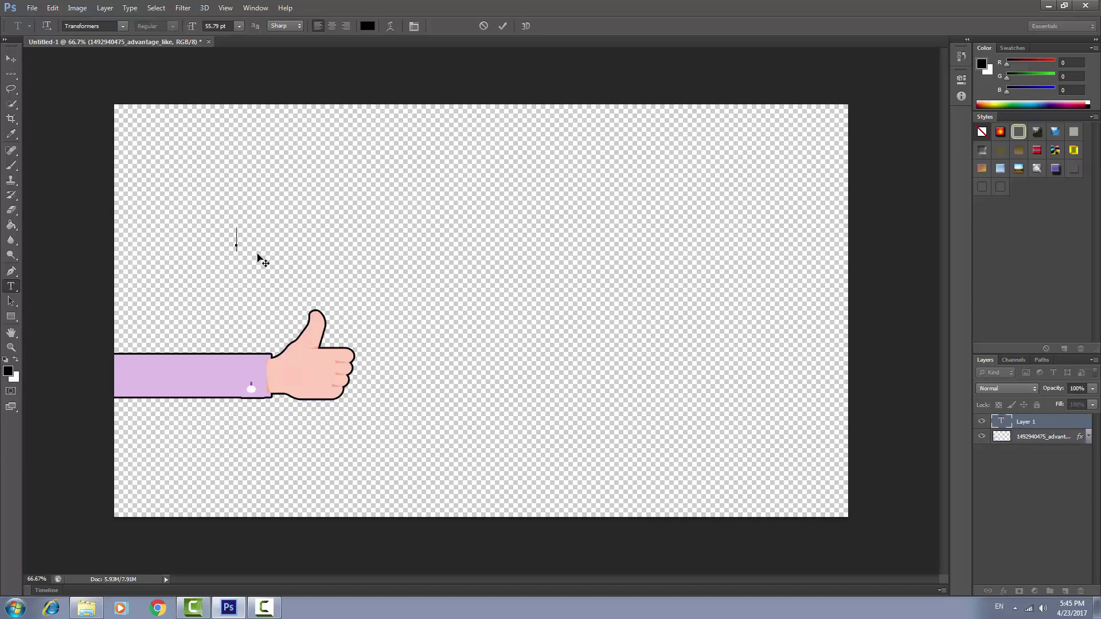
type("LI")
type("KE ")
type("THI")
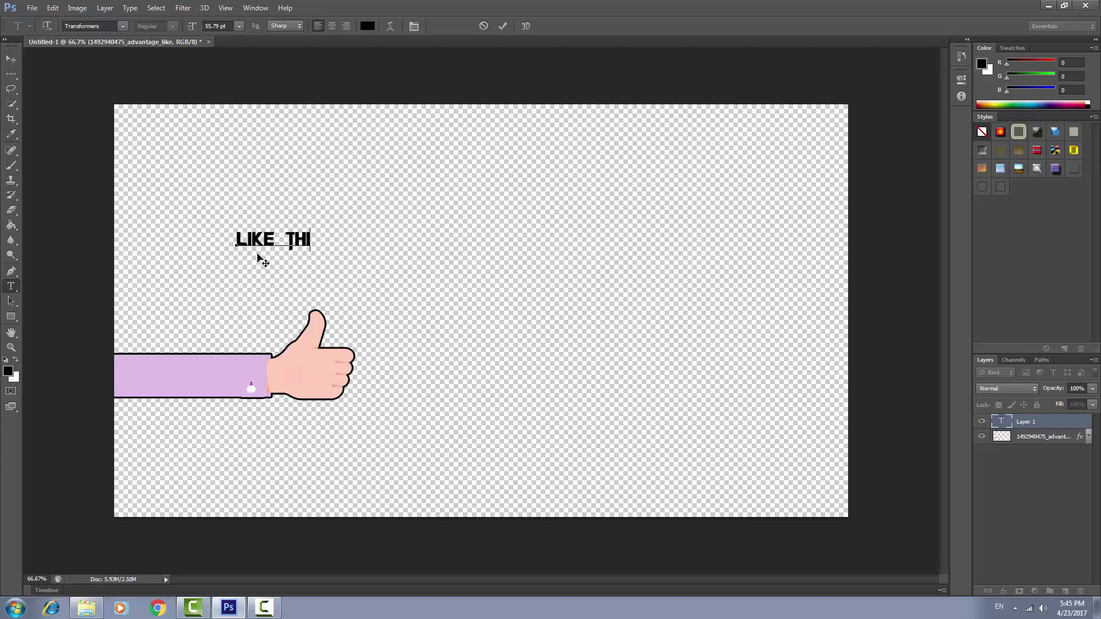
type("S ")
type("VI")
type("DE")
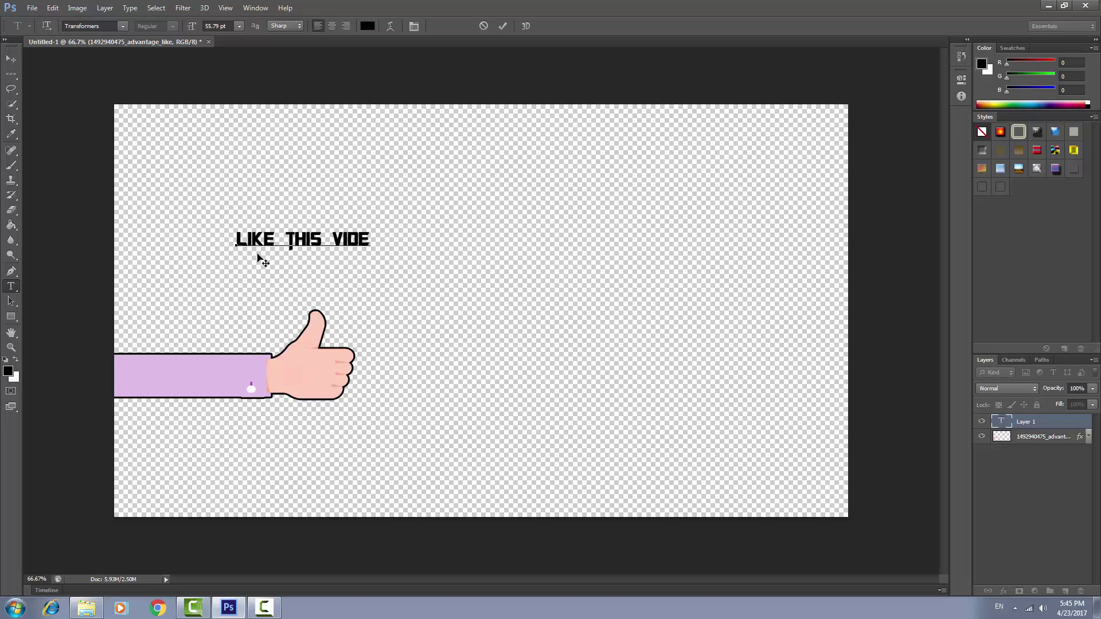
type("O")
mouse_move(257, 256)
left_mouse_down()
mouse_move(196, 358)
mouse_move(154, 378)
mouse_move(187, 382)
left_mouse_up()
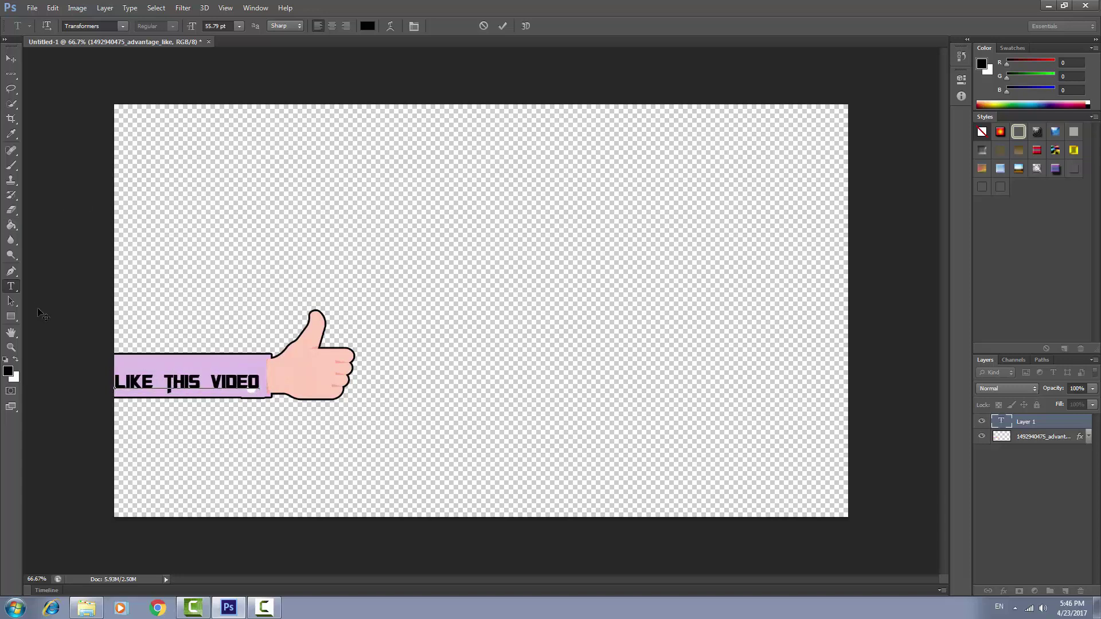
- Nudge 'LIKE THIS VIDEO' lower and shrink it with Free Transform to fit the sleeve
left_click(11, 59)
left_click_drag(191, 386, 185, 388)
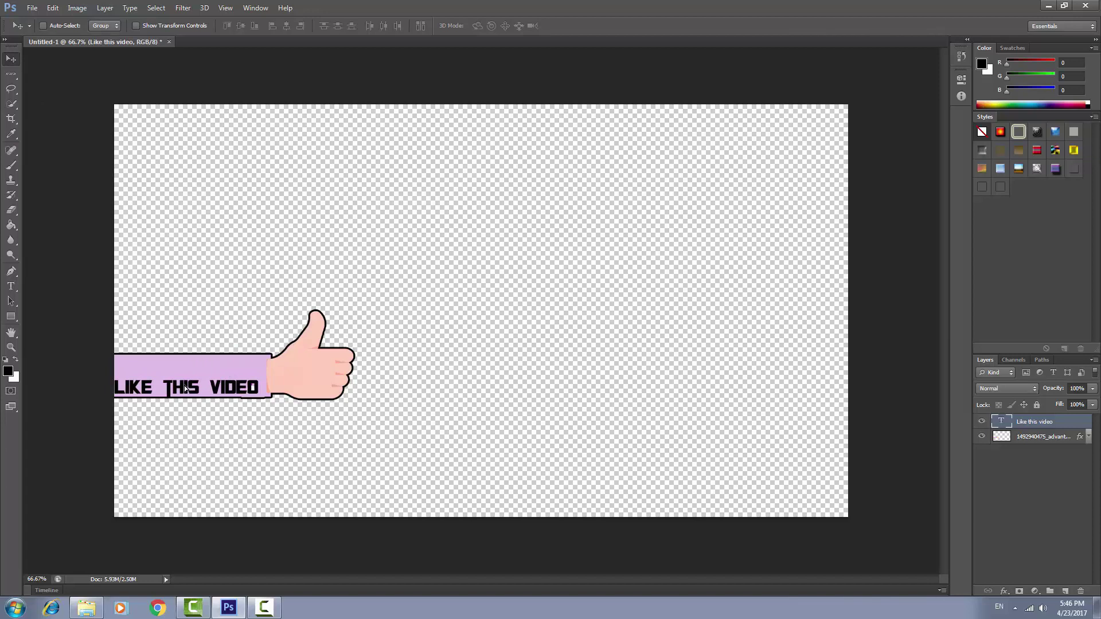
key("ctrl+t")
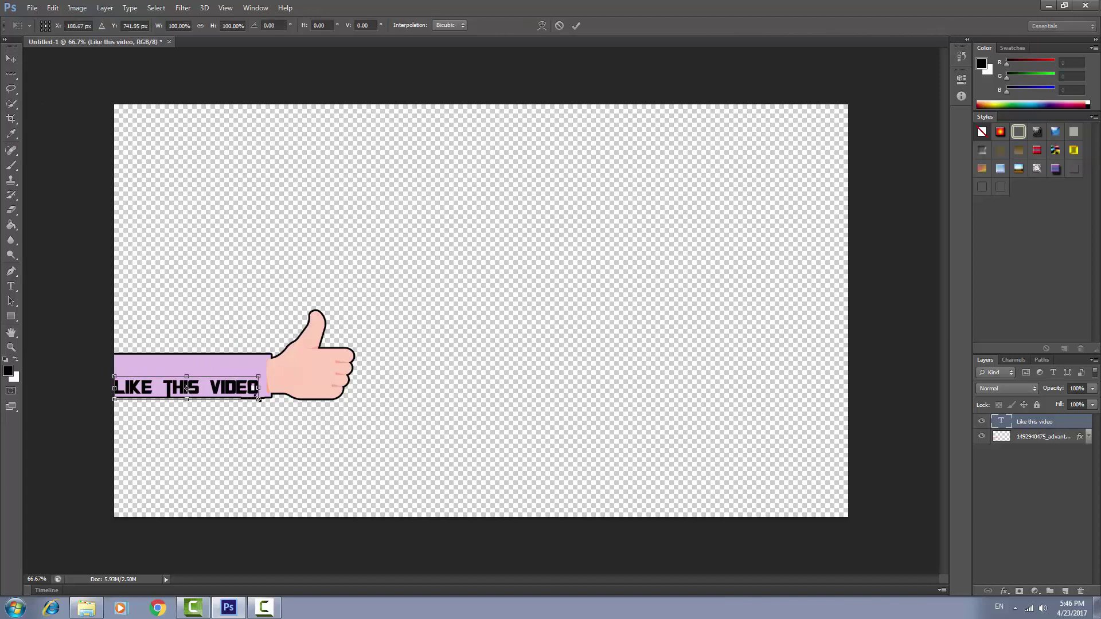
left_click_drag(259, 398, 210, 388)
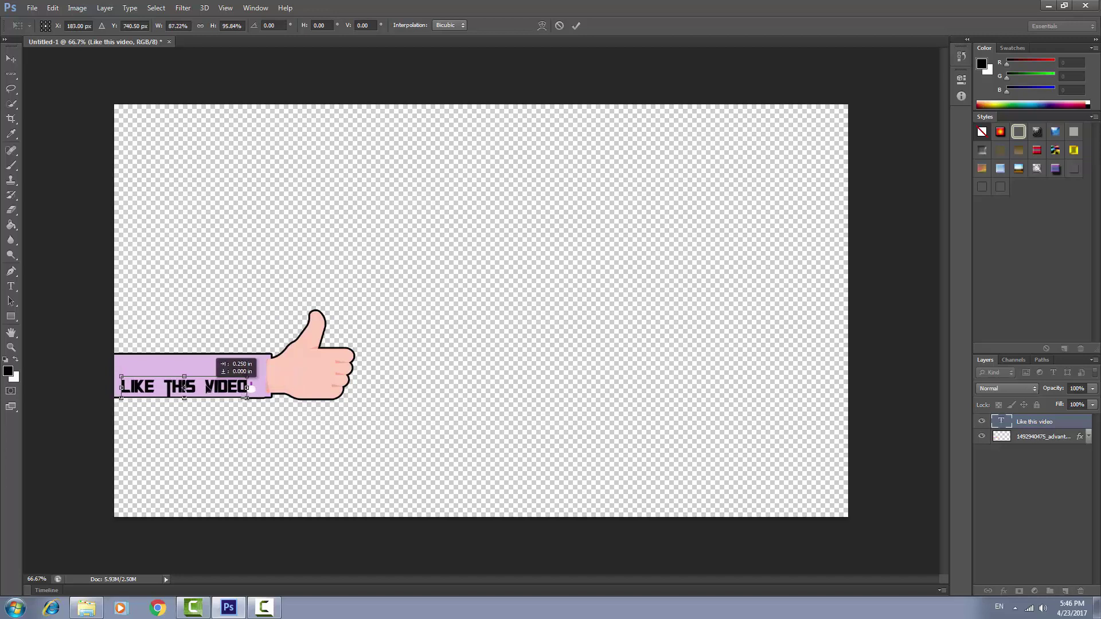
left_click(575, 25)
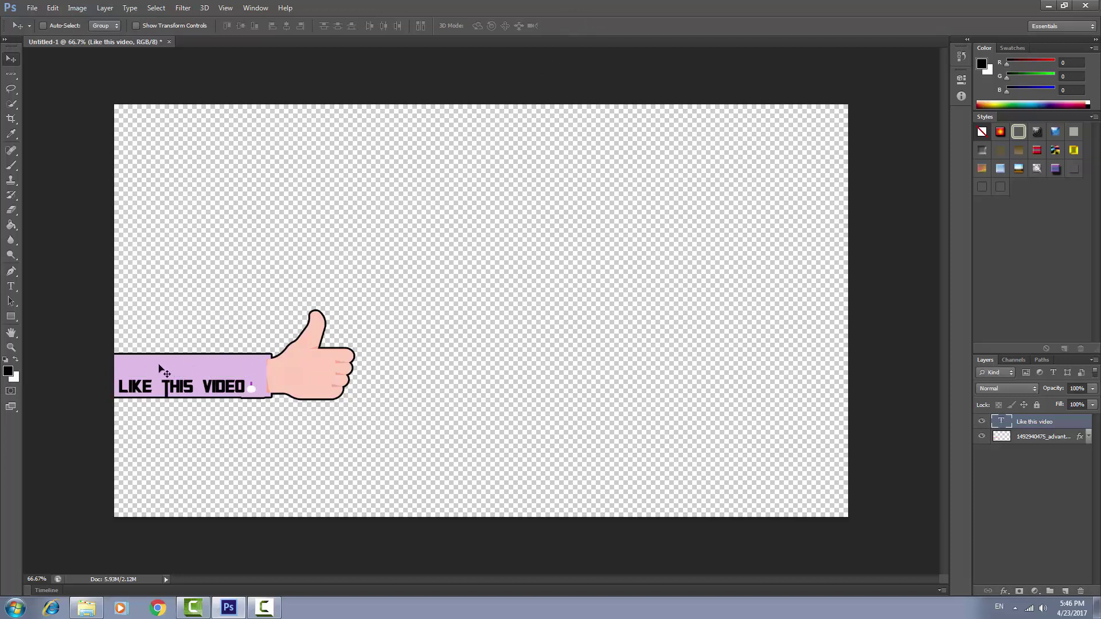
left_click(17, 288)
- Type a 'Dont forget to' text line and place it above 'LIKE THIS VIDEO'
left_click(237, 197)
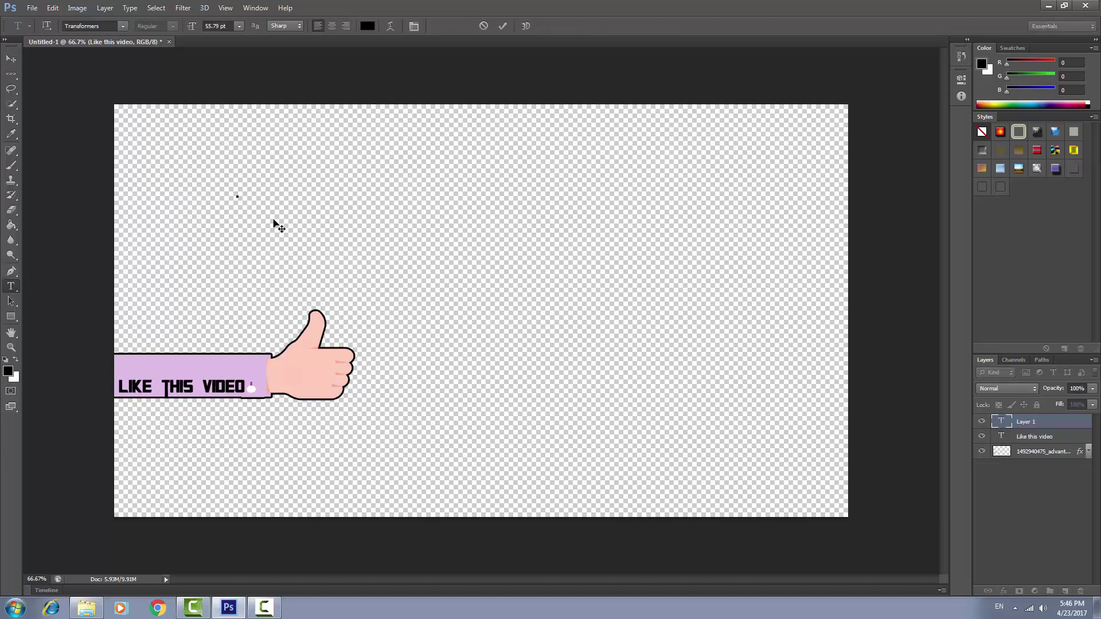
type("D")
type("on")
type("t")
type("f")
type("org")
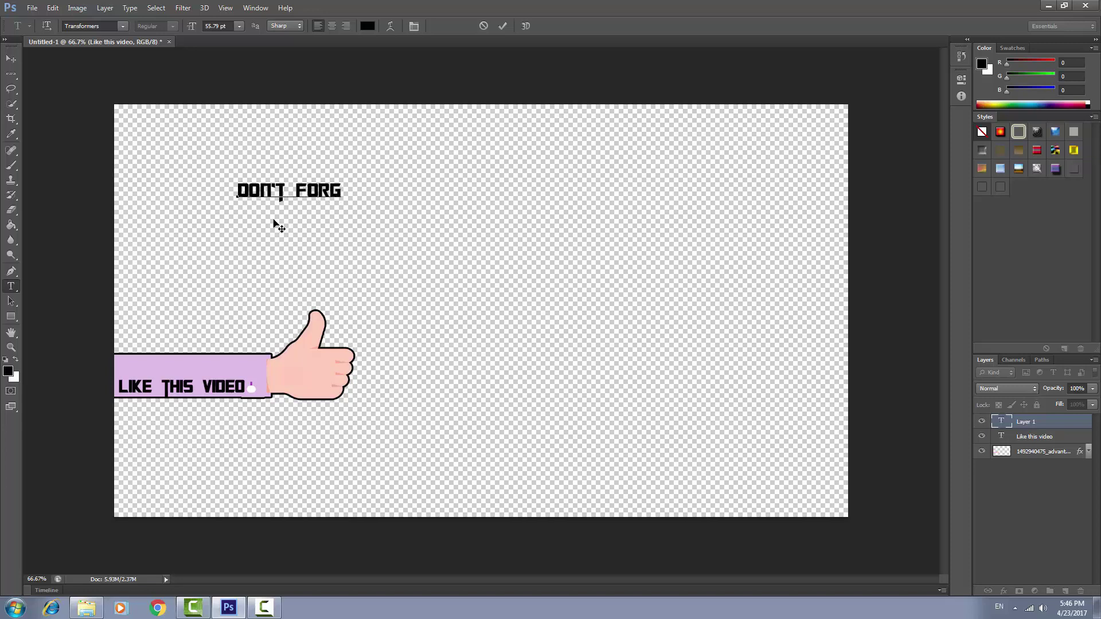
type("et")
type("to")
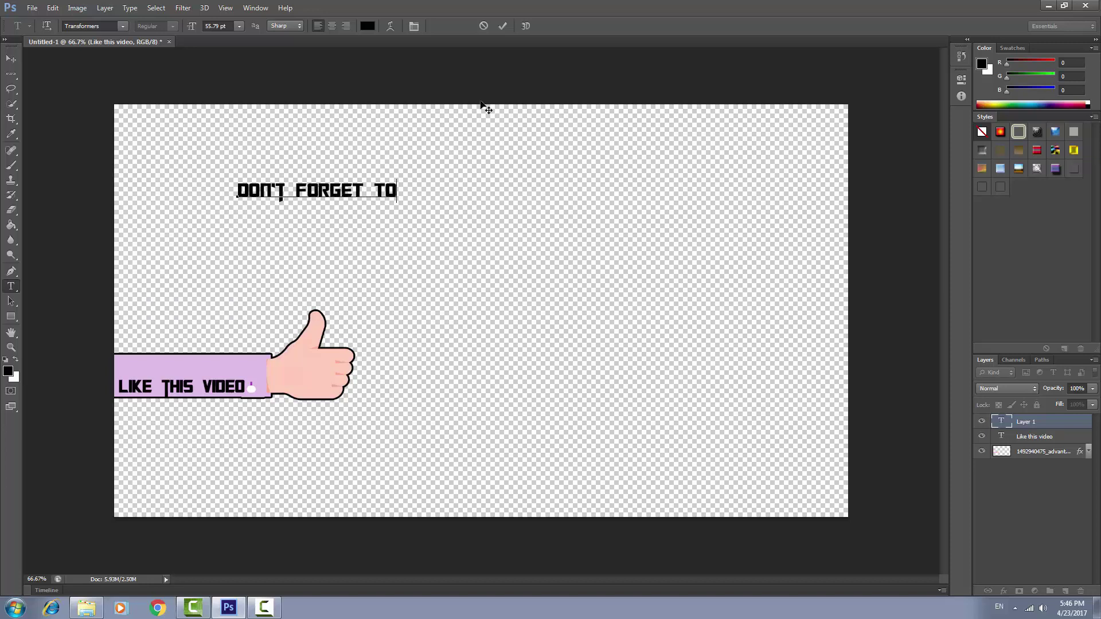
left_click(502, 26)
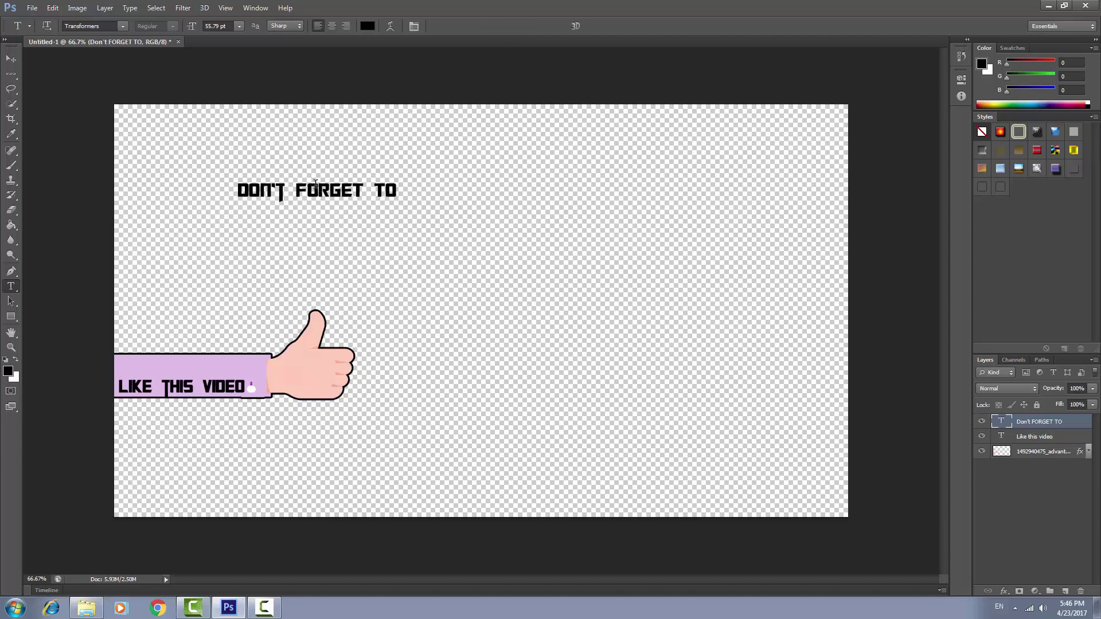
left_click_drag(315, 184, 197, 368)
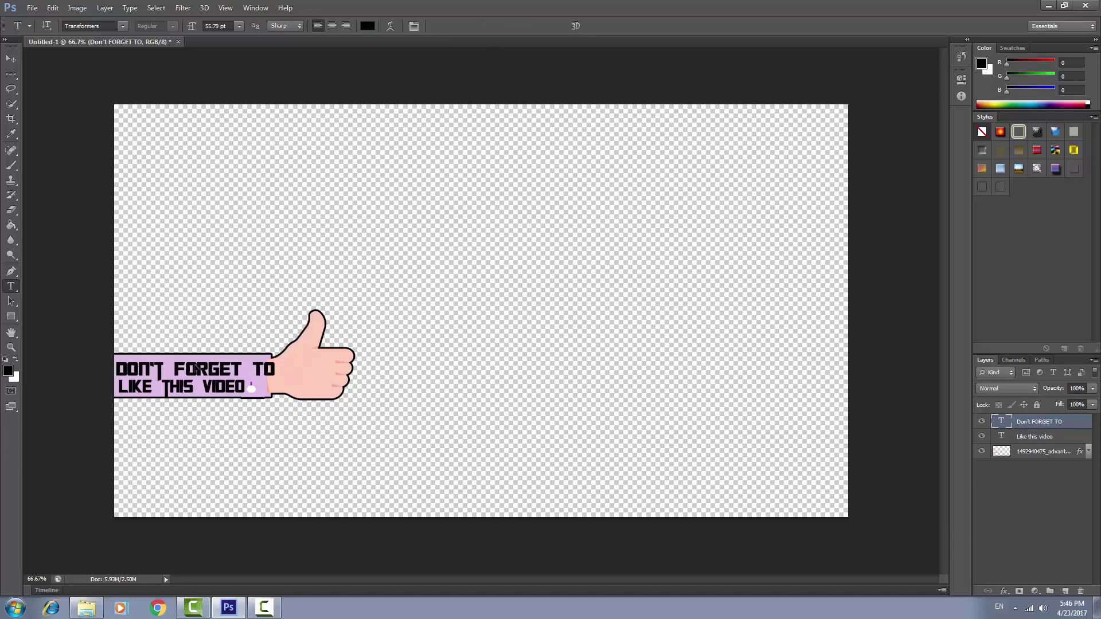
- Scale 'DON'T FORGET TO' down to about two-thirds size, then select its letters for editing
key("ctrl+t")
left_click_drag(275, 381, 203, 370)
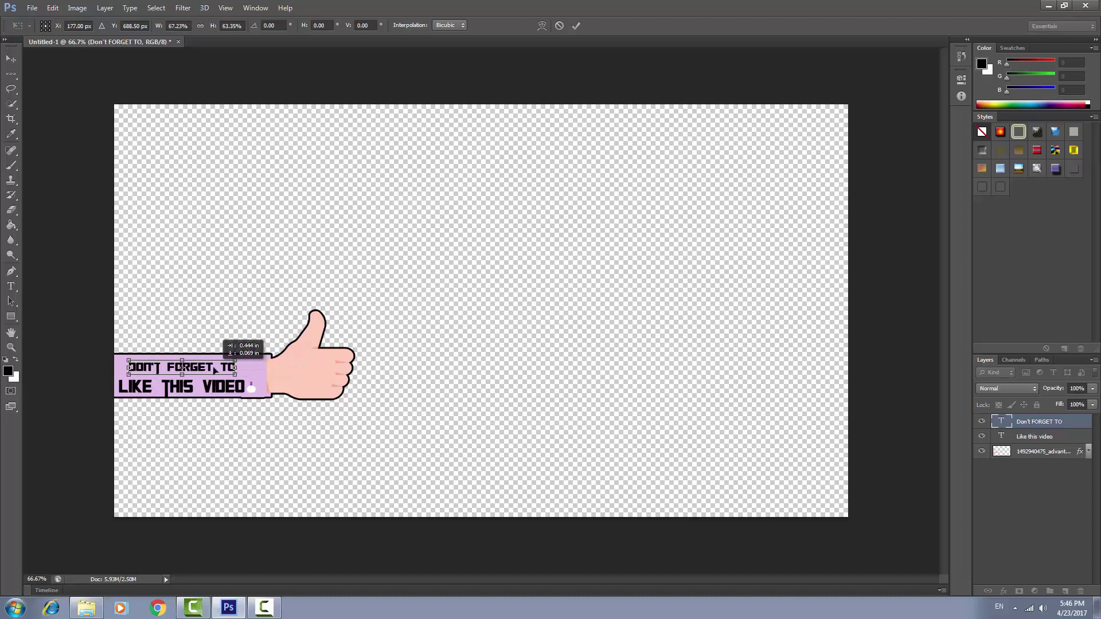
left_click(576, 26)
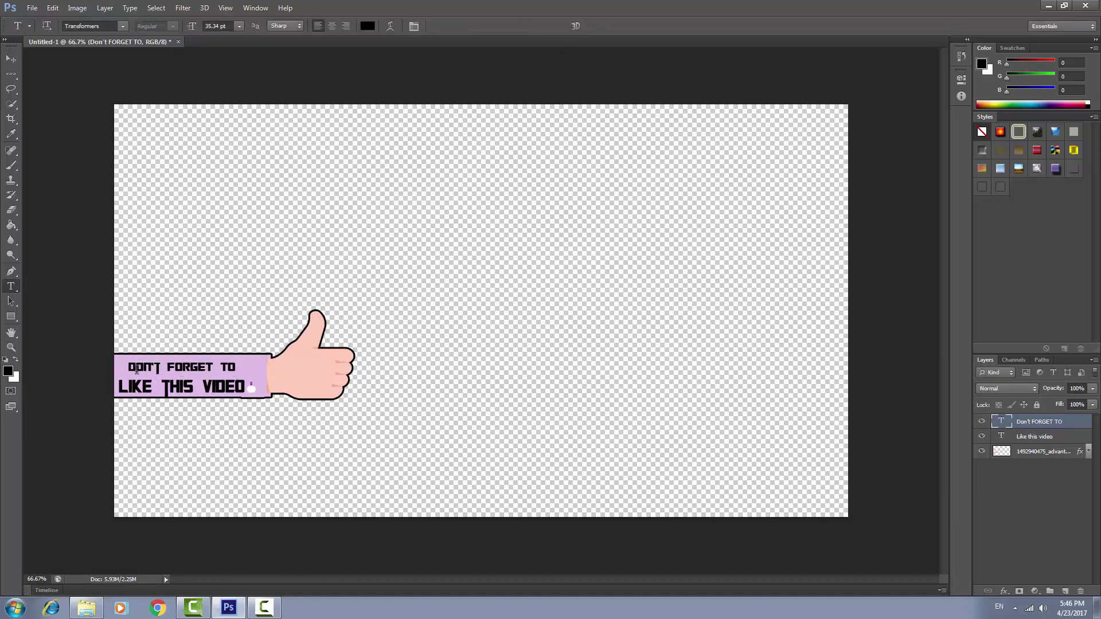
left_click_drag(128, 367, 236, 370)
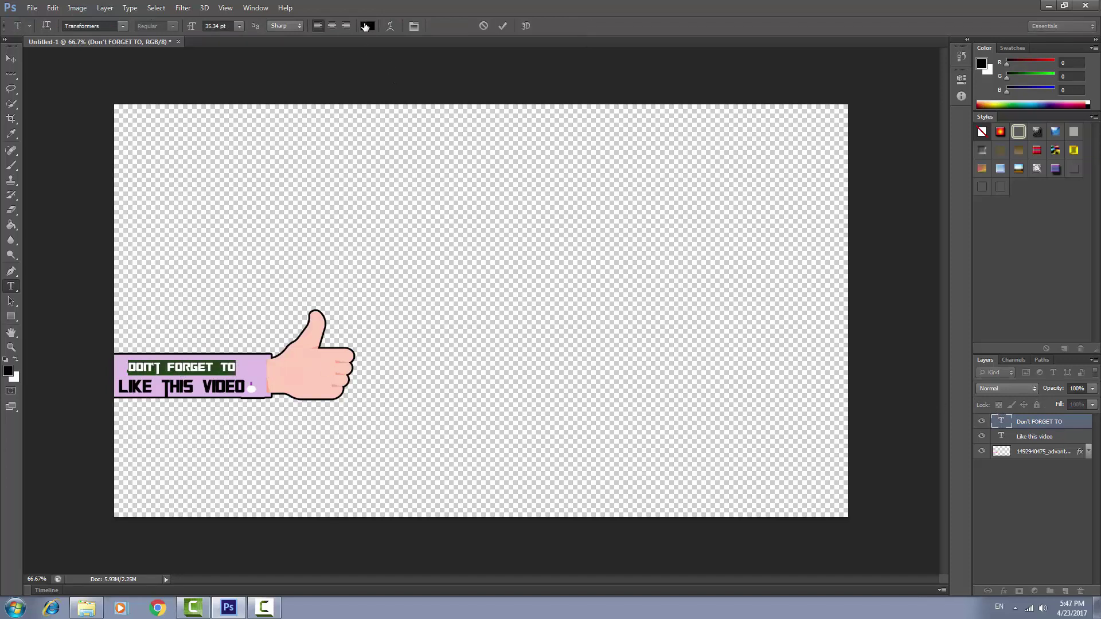
left_click(365, 26)
left_click_drag(364, 143, 384, 103)
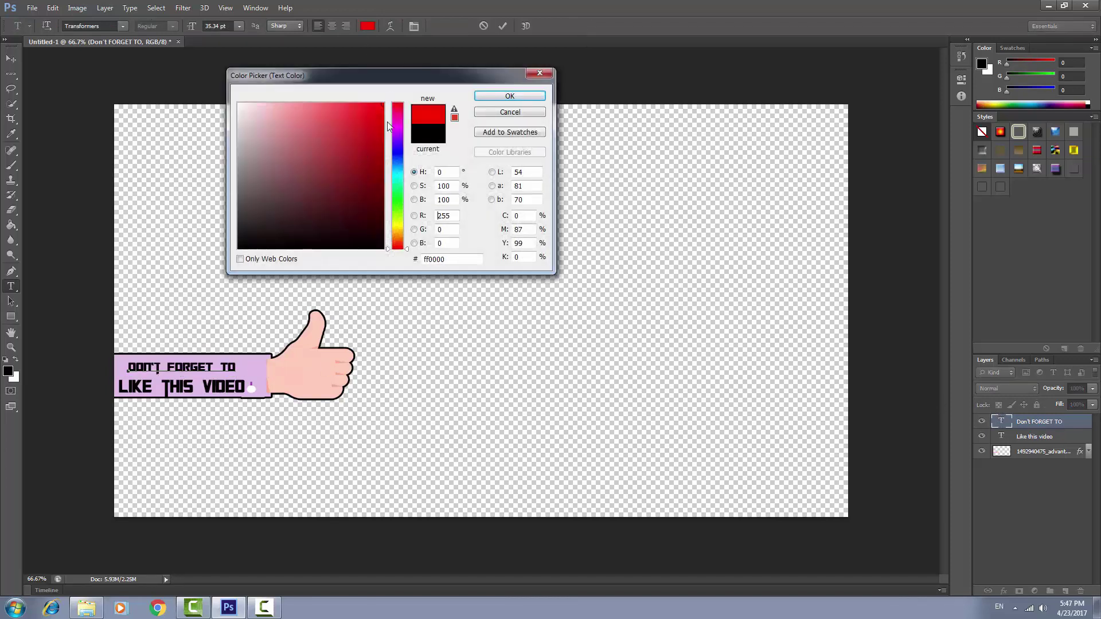
left_click(398, 173)
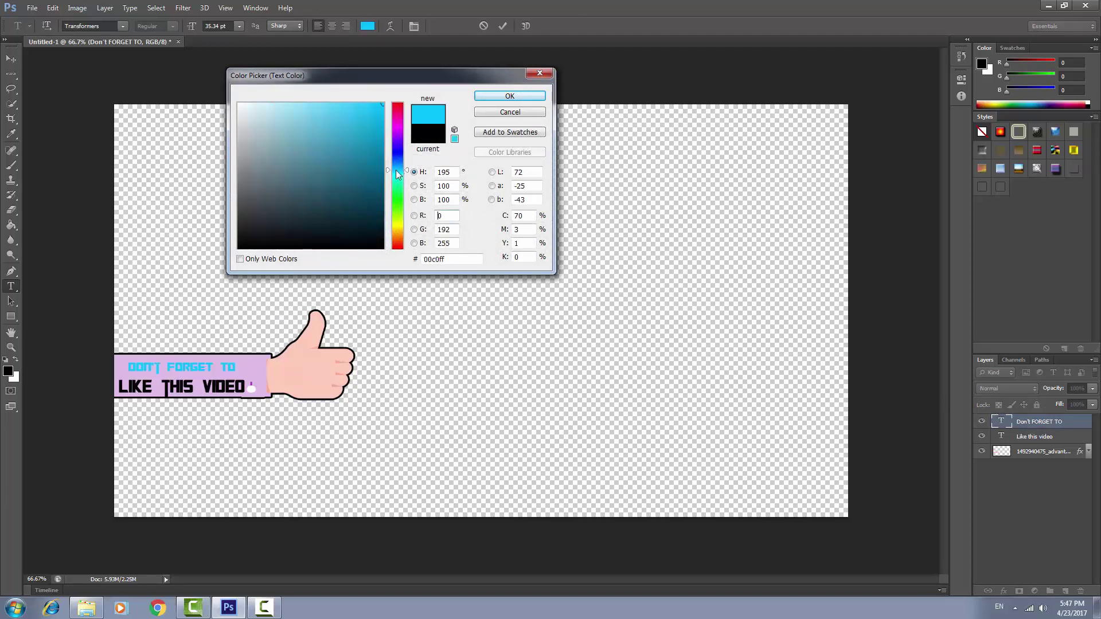
left_click(376, 153)
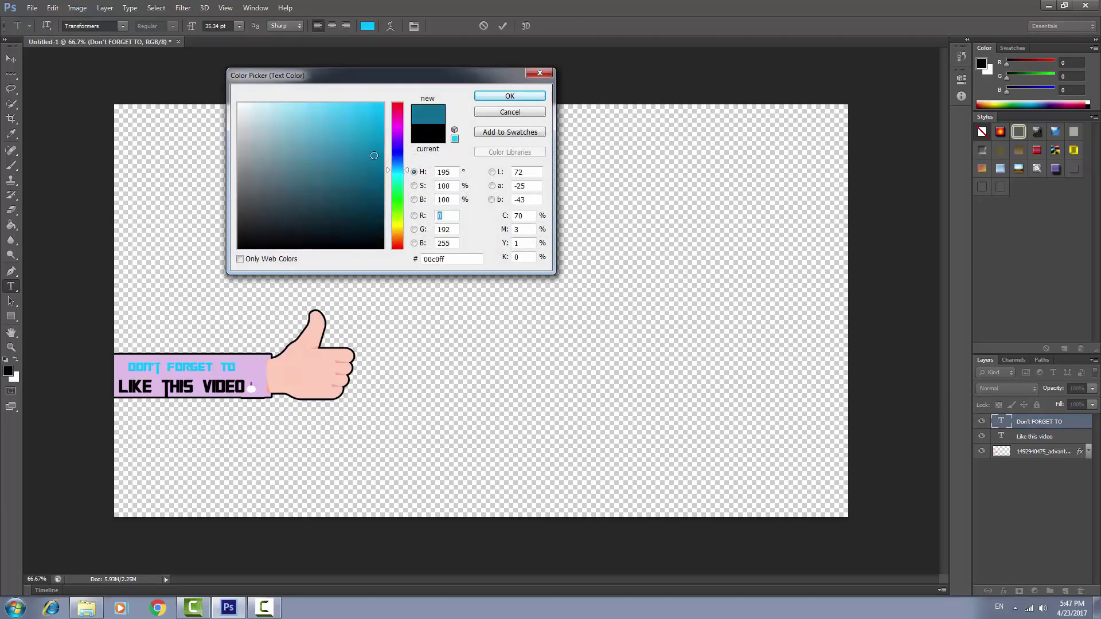
left_click(539, 73)
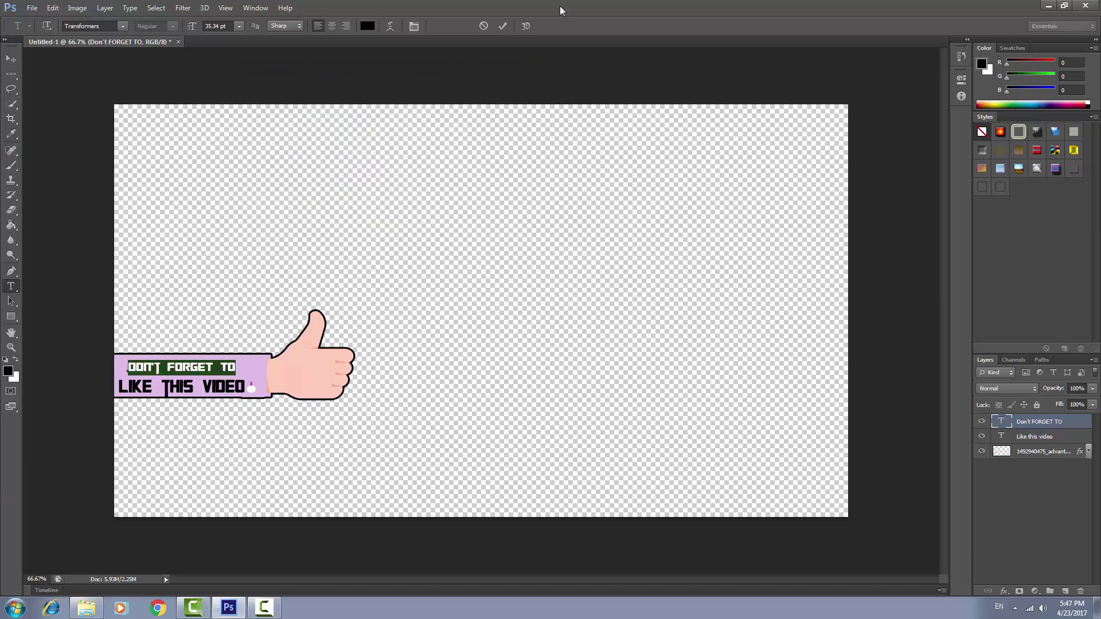
left_click(502, 26)
- Open the DON'T FORGET TO layer style and use Gradient Overlay instead of Color Overlay
right_click(1050, 427)
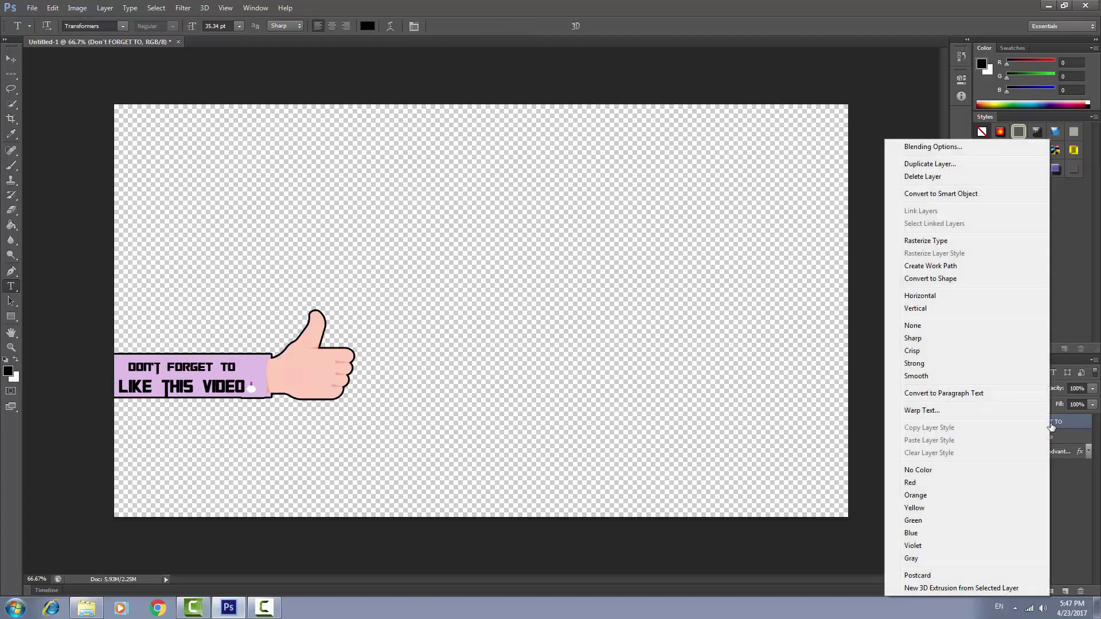
left_click(929, 147)
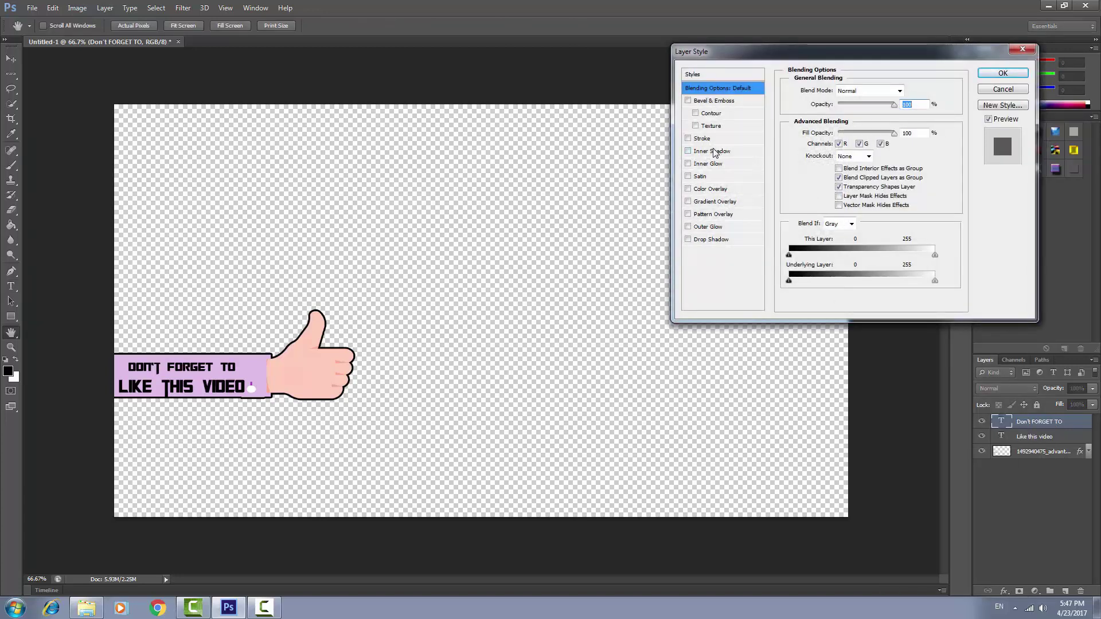
left_click(710, 188)
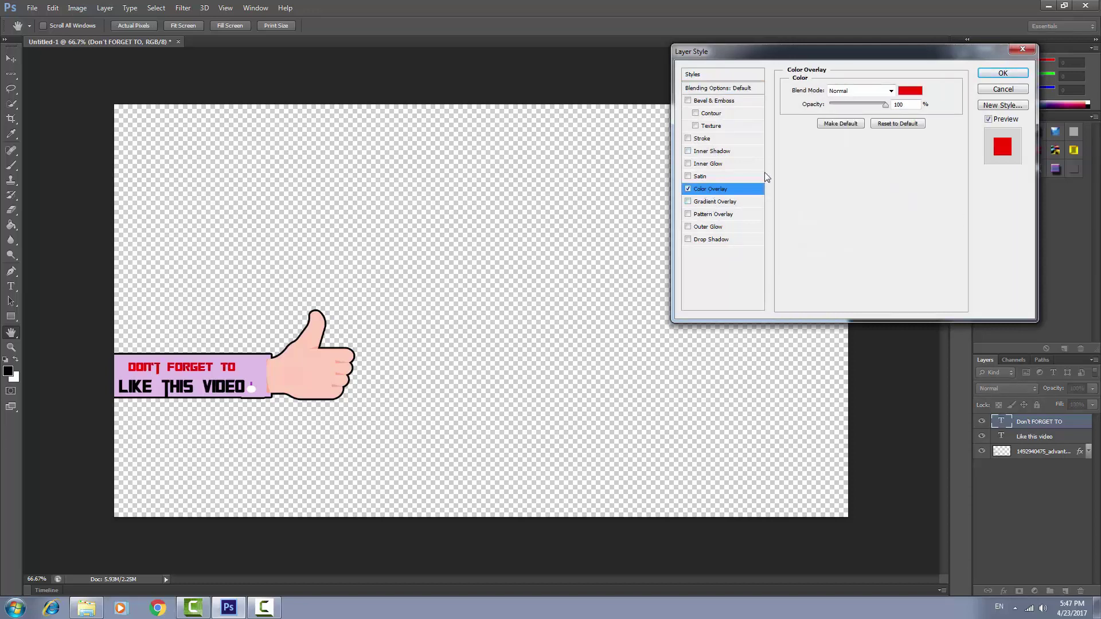
left_click(911, 91)
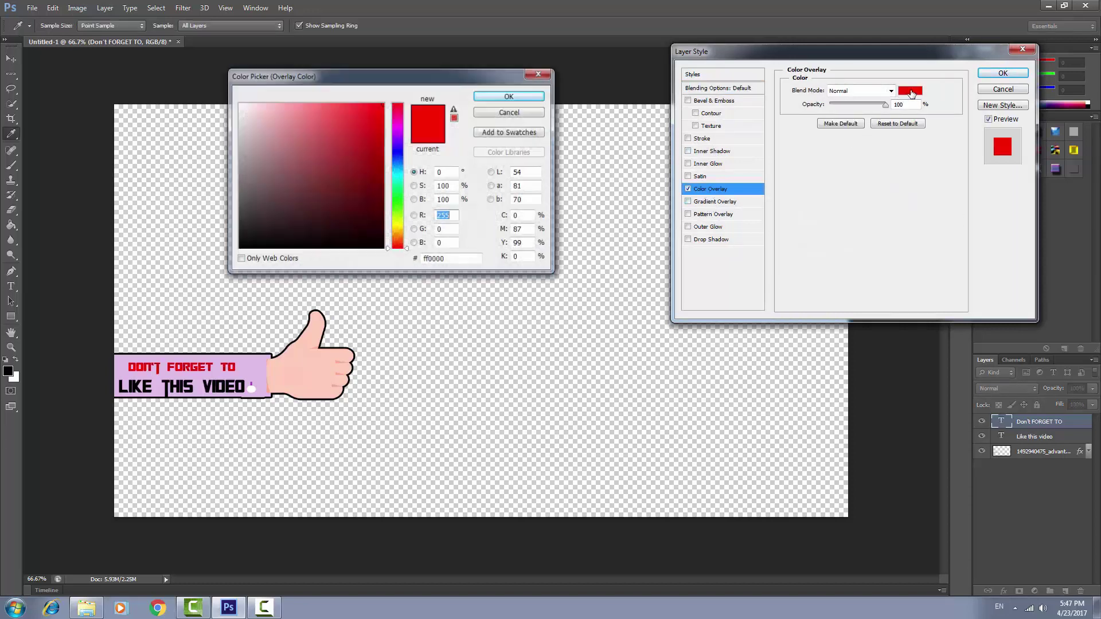
left_click(538, 74)
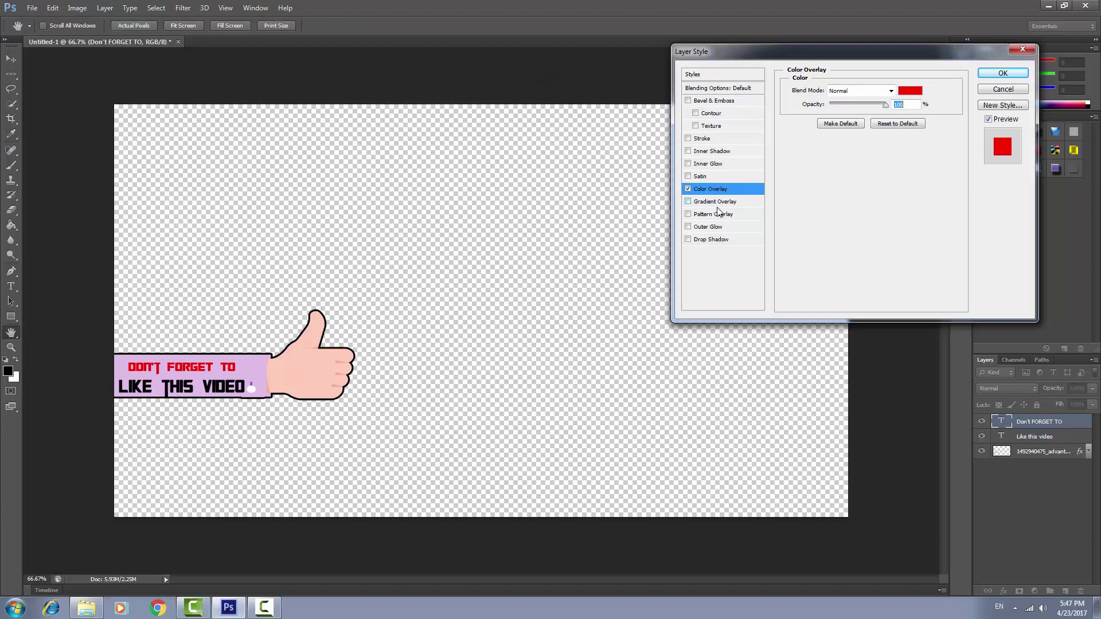
left_click(688, 188)
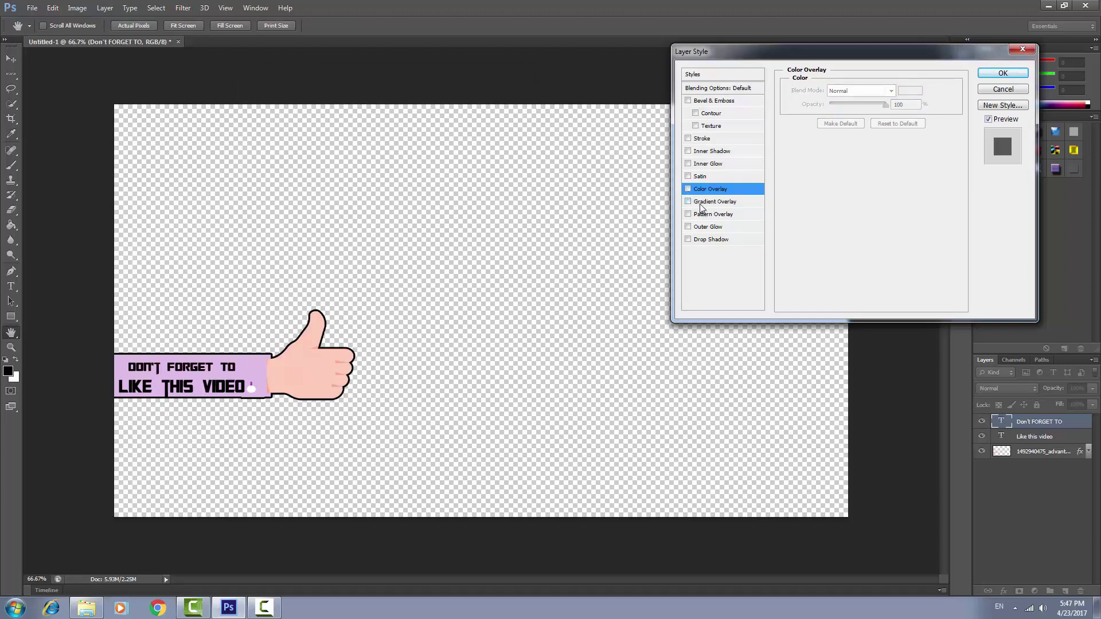
left_click(701, 204)
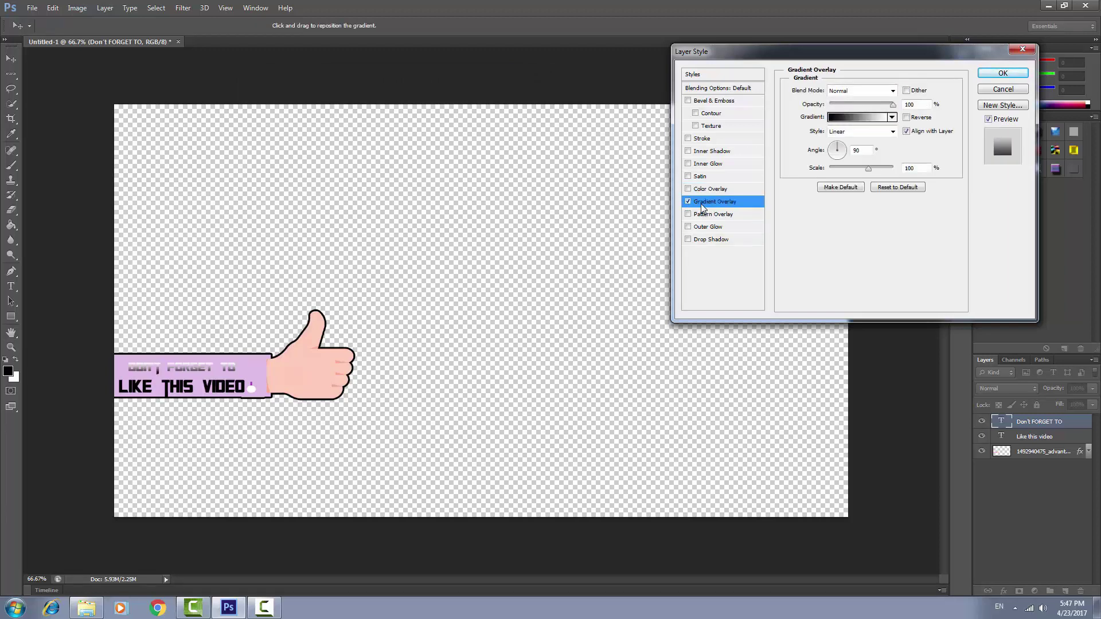
- Set the gradient to run from pure red to light pink and apply it
left_click(847, 118)
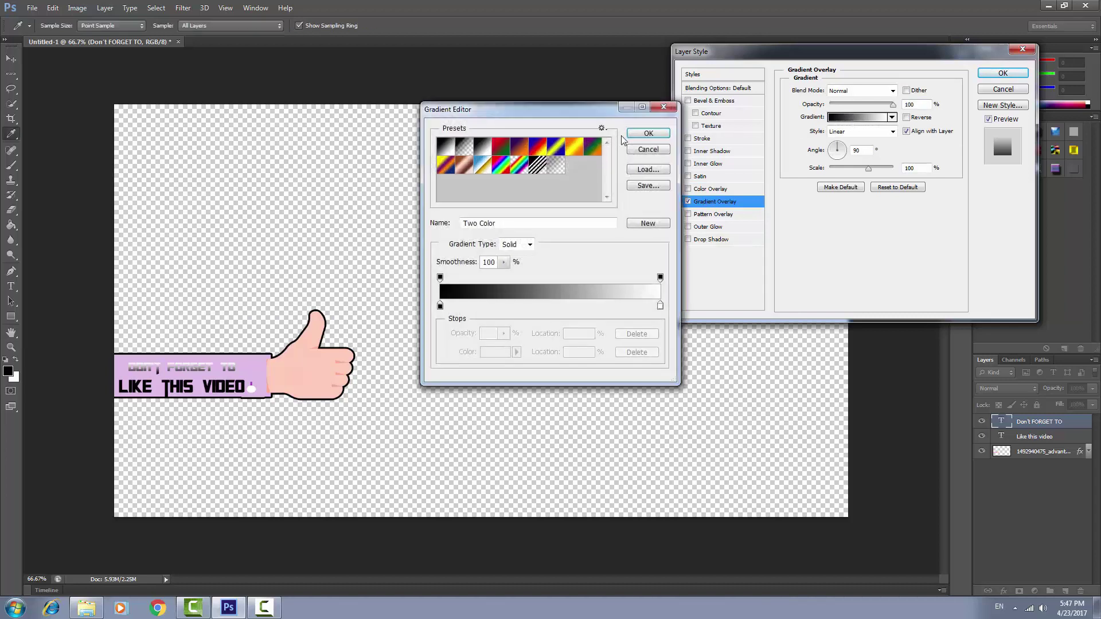
left_click(440, 307)
double_click(441, 308)
type("255")
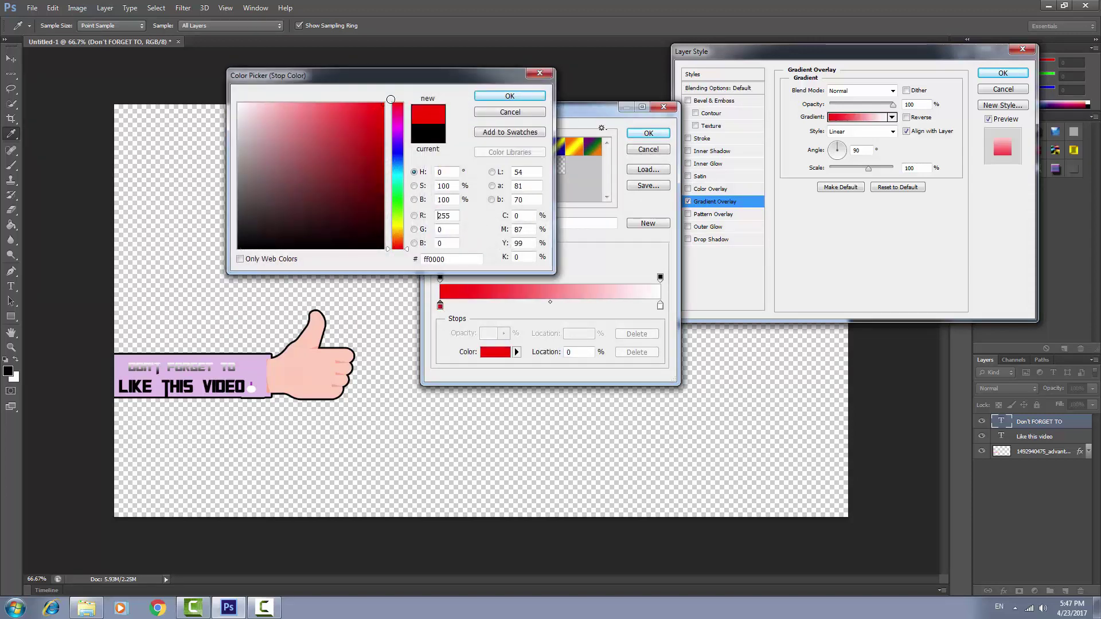
left_click_drag(378, 110, 391, 95)
key("Return")
double_click(660, 305)
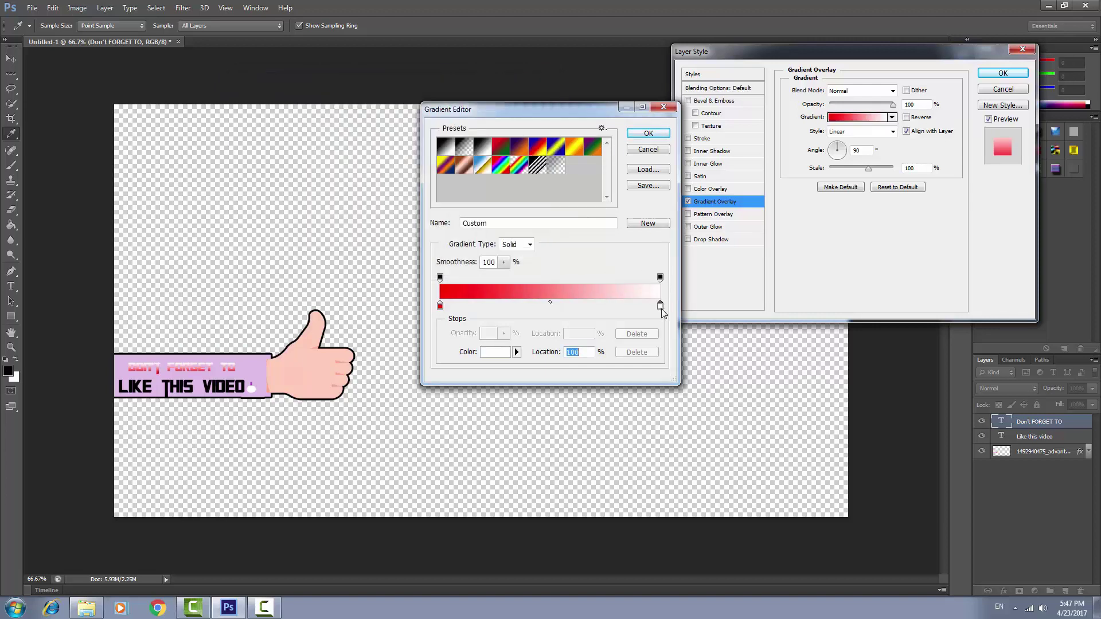
mouse_move(296, 103)
left_mouse_down()
mouse_move(271, 103)
mouse_move(309, 119)
left_mouse_up()
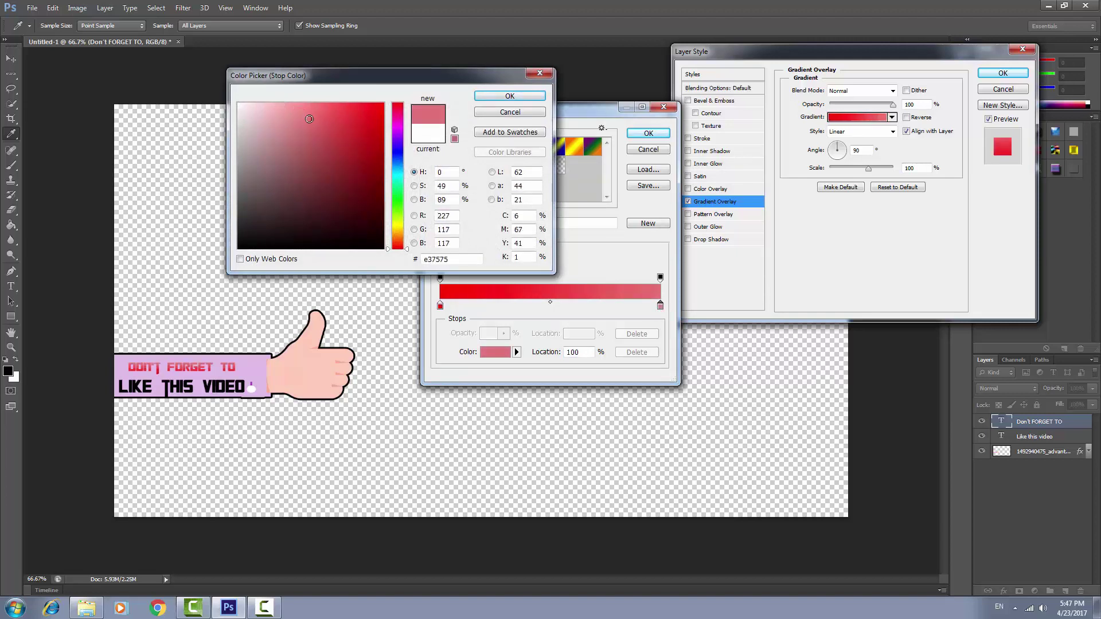
left_click(509, 97)
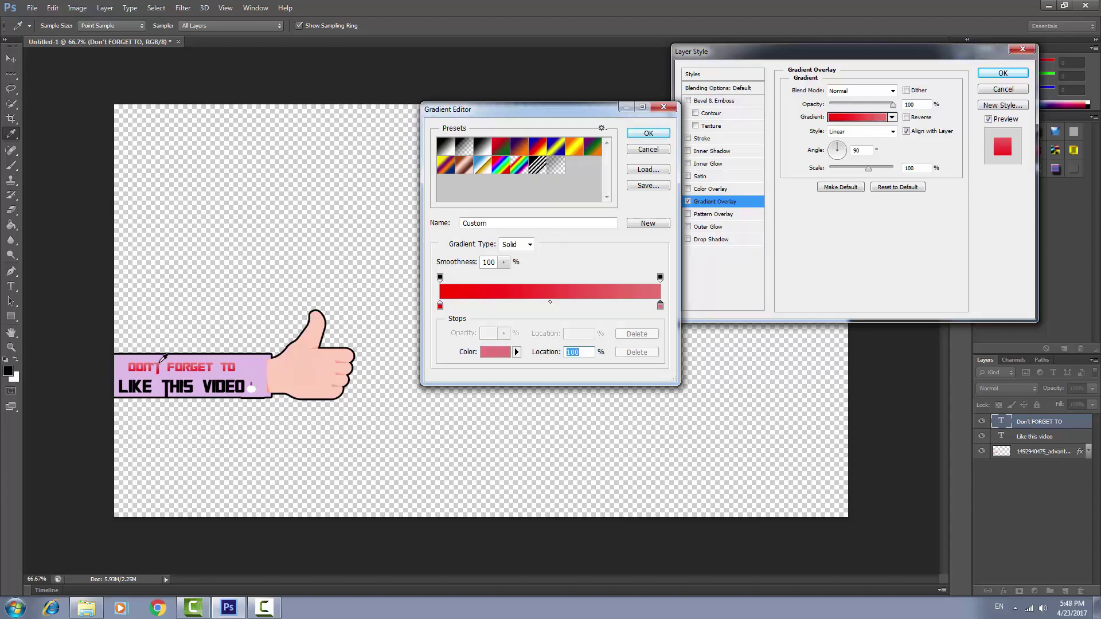
left_click(649, 134)
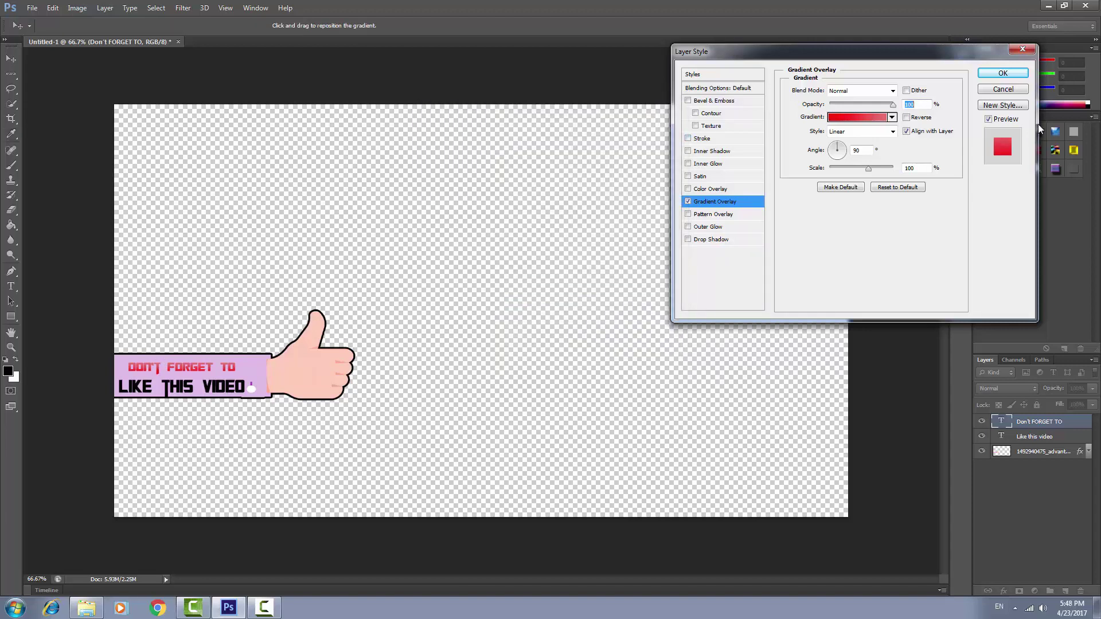
left_click(1002, 74)
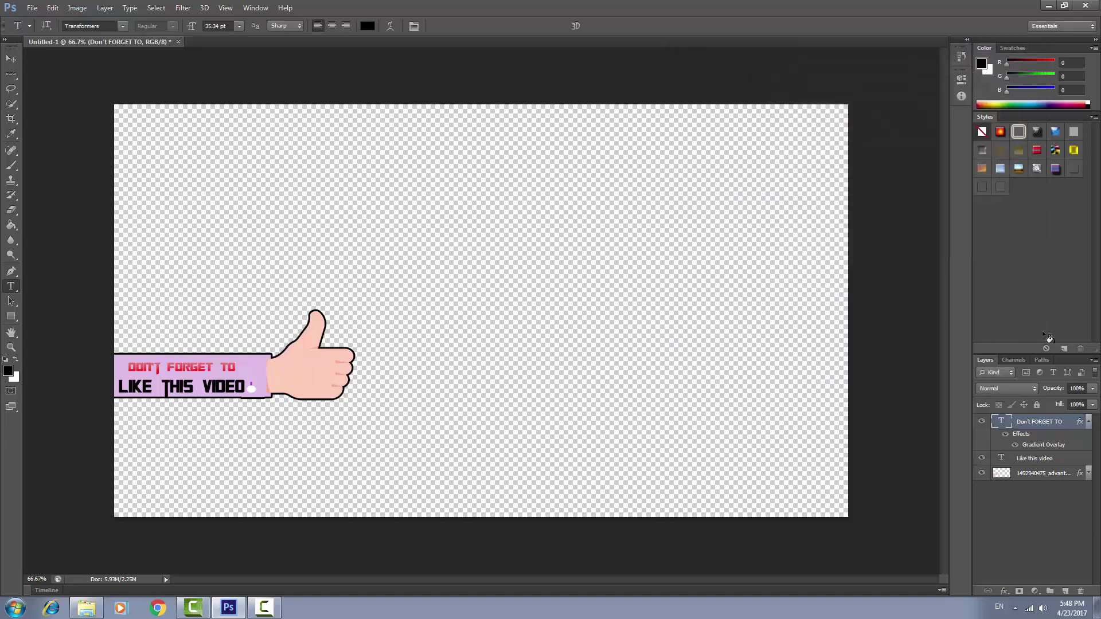
- Copy the DON'T FORGET TO layer style and paste it onto the Like this video layer
right_click(1020, 427)
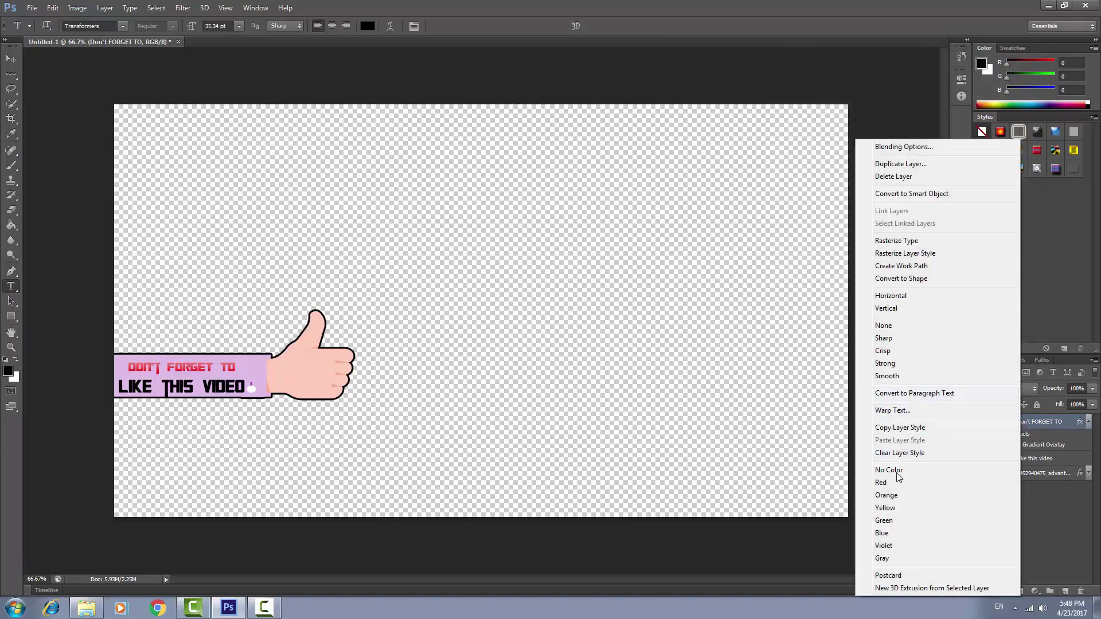
left_click(897, 430)
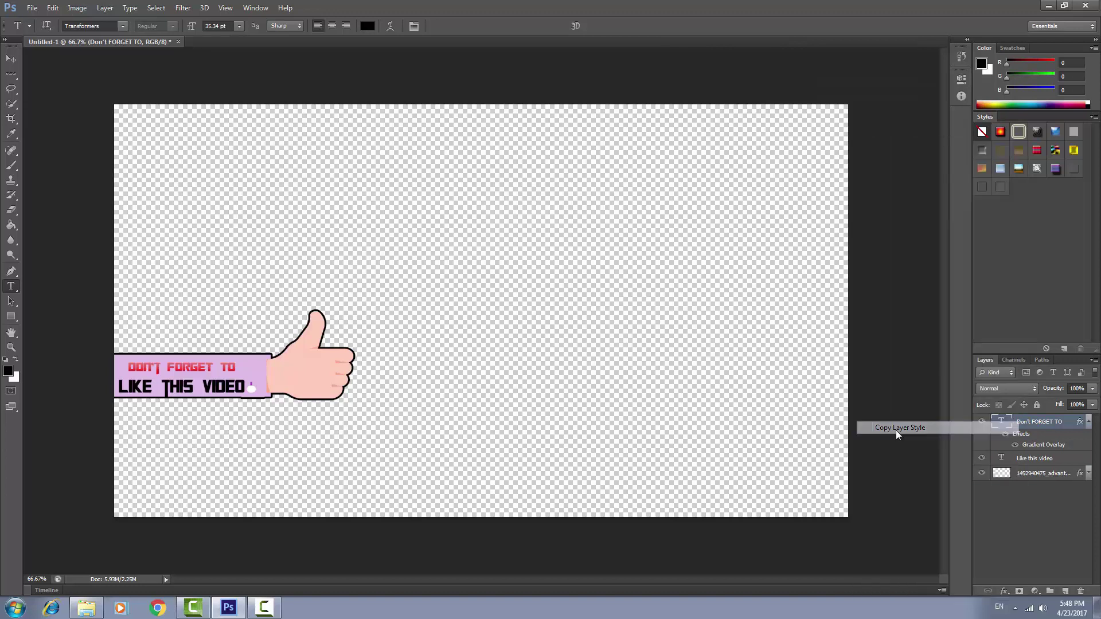
right_click(1037, 458)
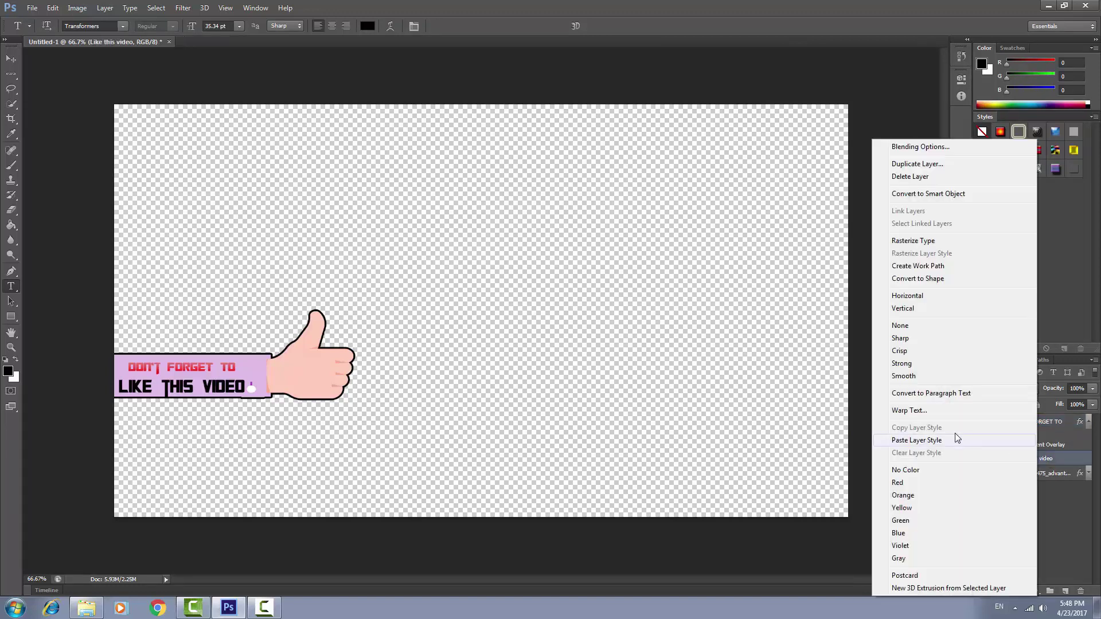
left_click(917, 441)
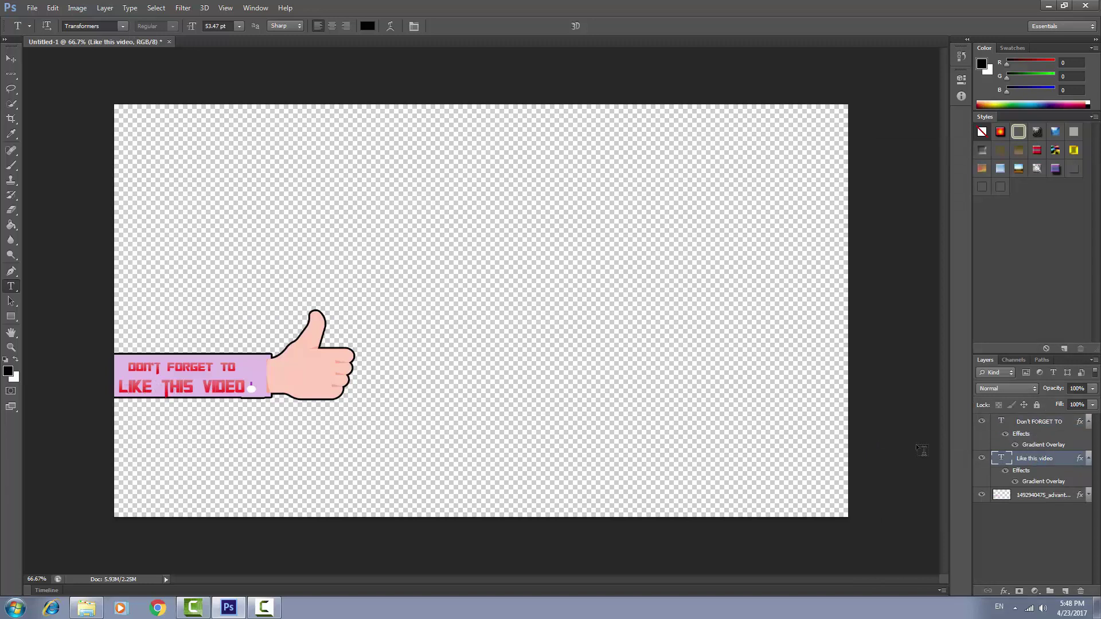
left_click(10, 60)
- Nudge LIKE THIS VIDEO up two steps, then try a marquee selection and dismiss its warnings
key("Up")
key("Up")
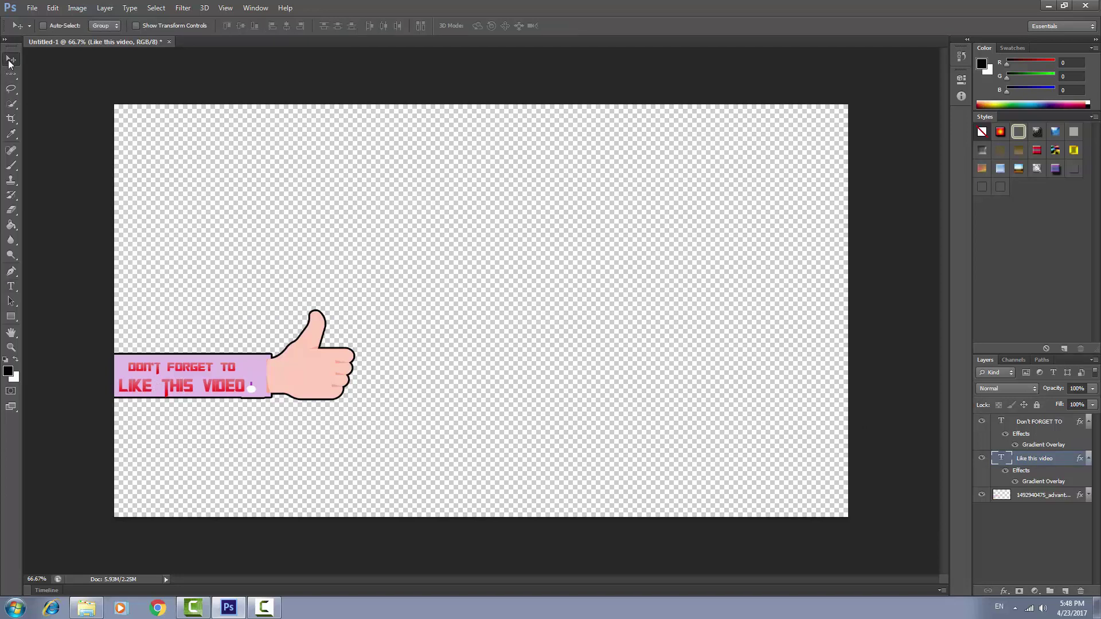
key("Up")
key("Up")
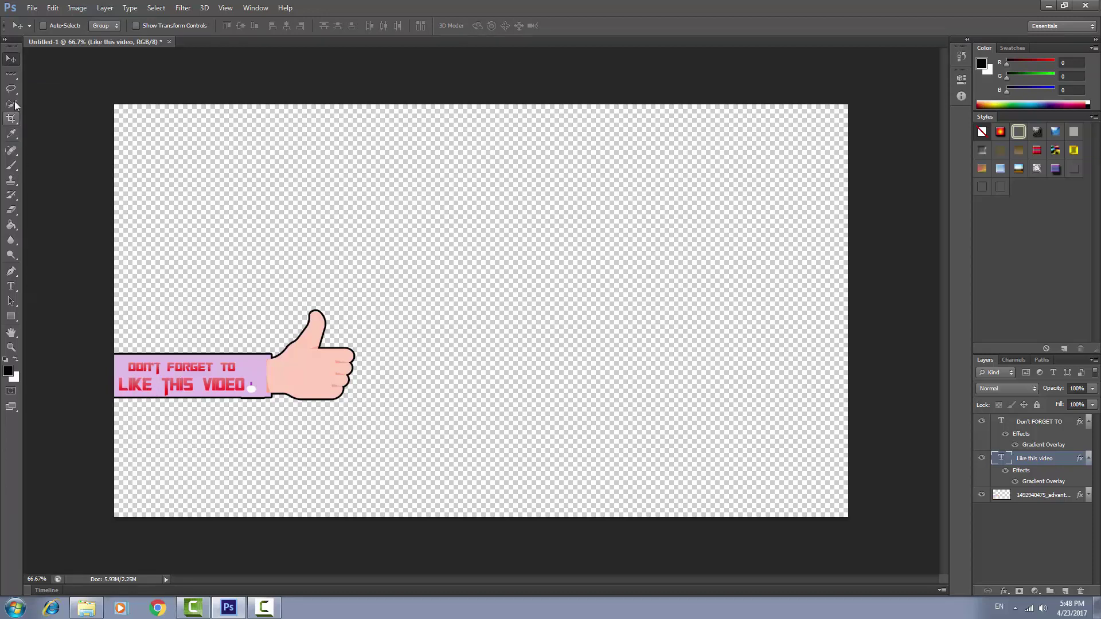
left_click(10, 74)
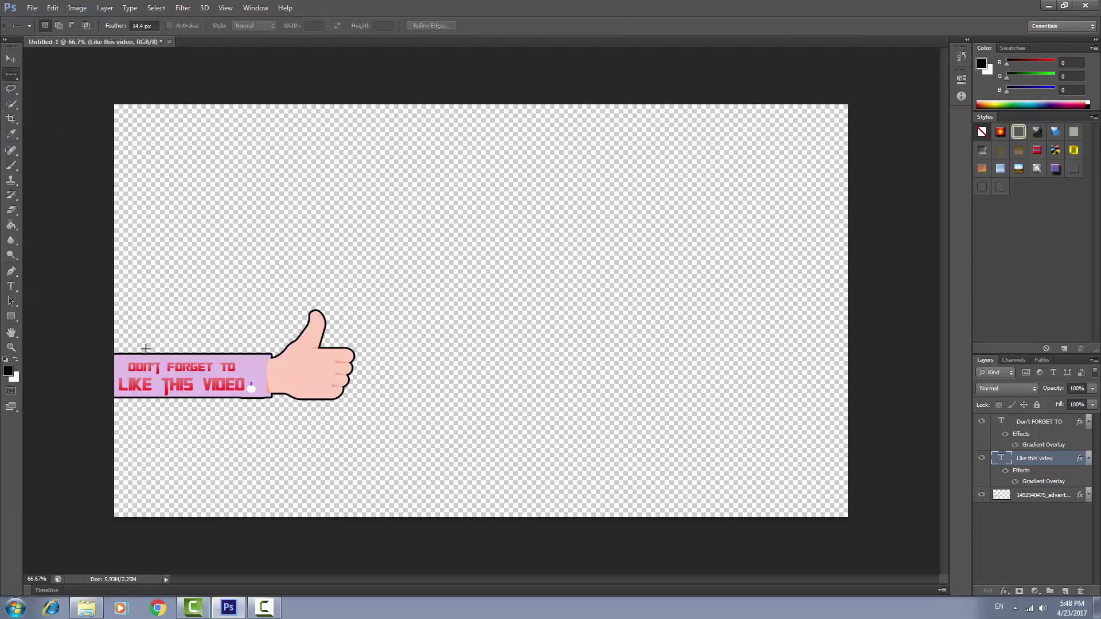
left_click(135, 374)
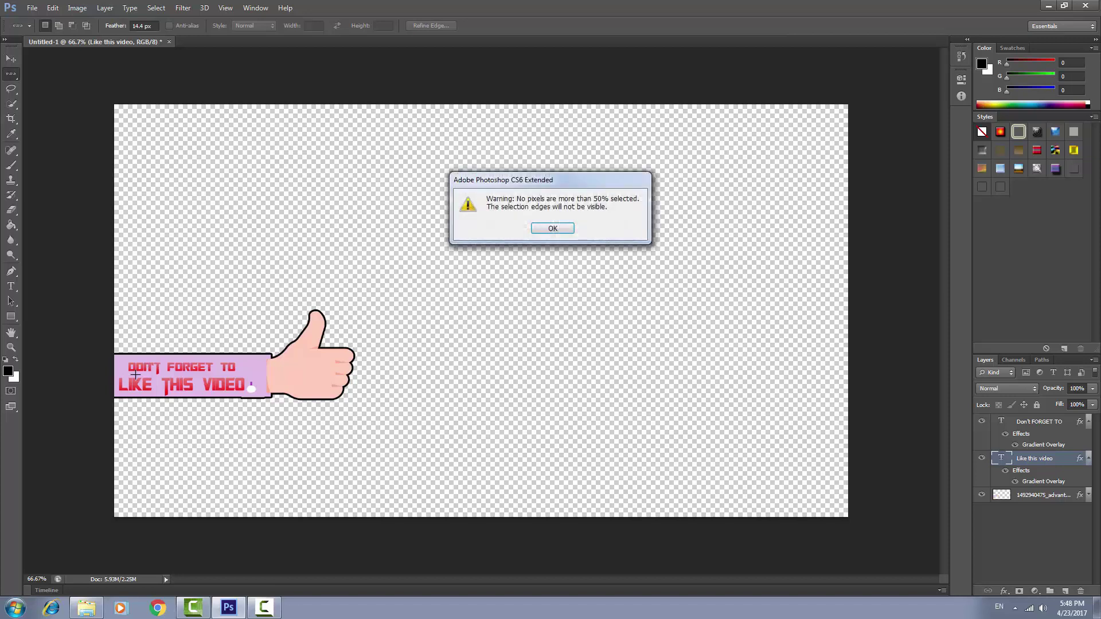
left_click(551, 232)
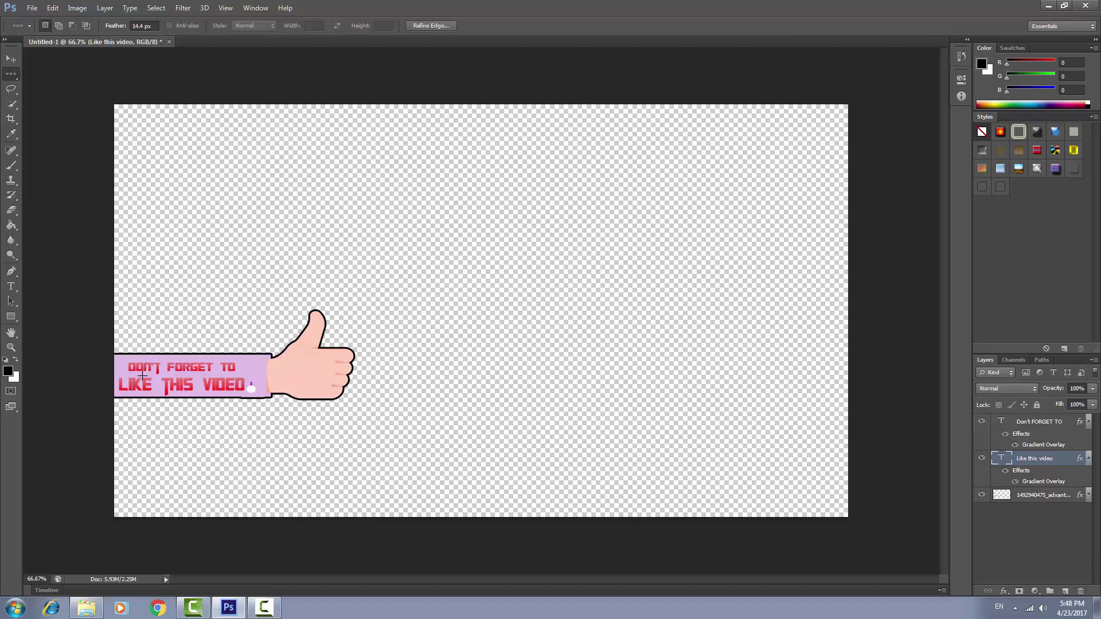
left_click_drag(139, 374, 142, 378)
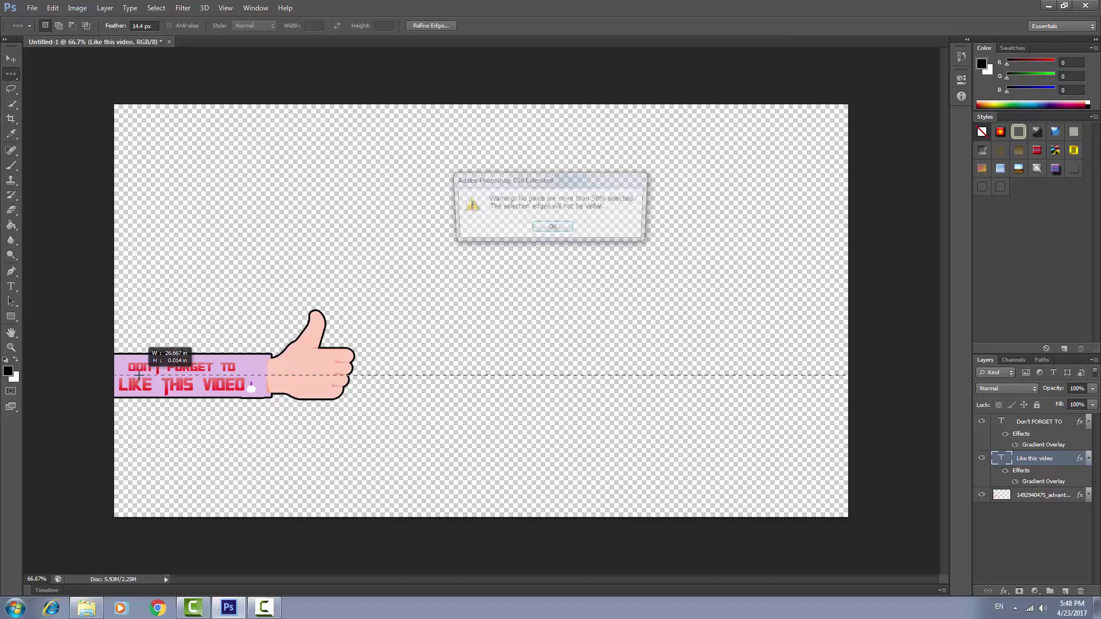
left_click(554, 229)
left_click(152, 376)
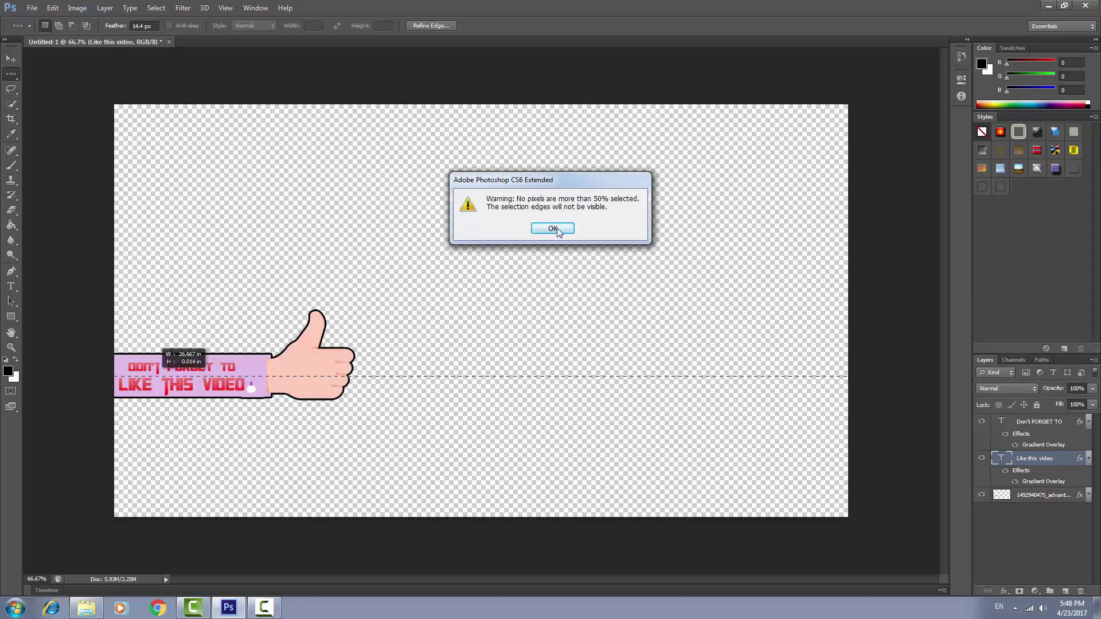
left_click(556, 229)
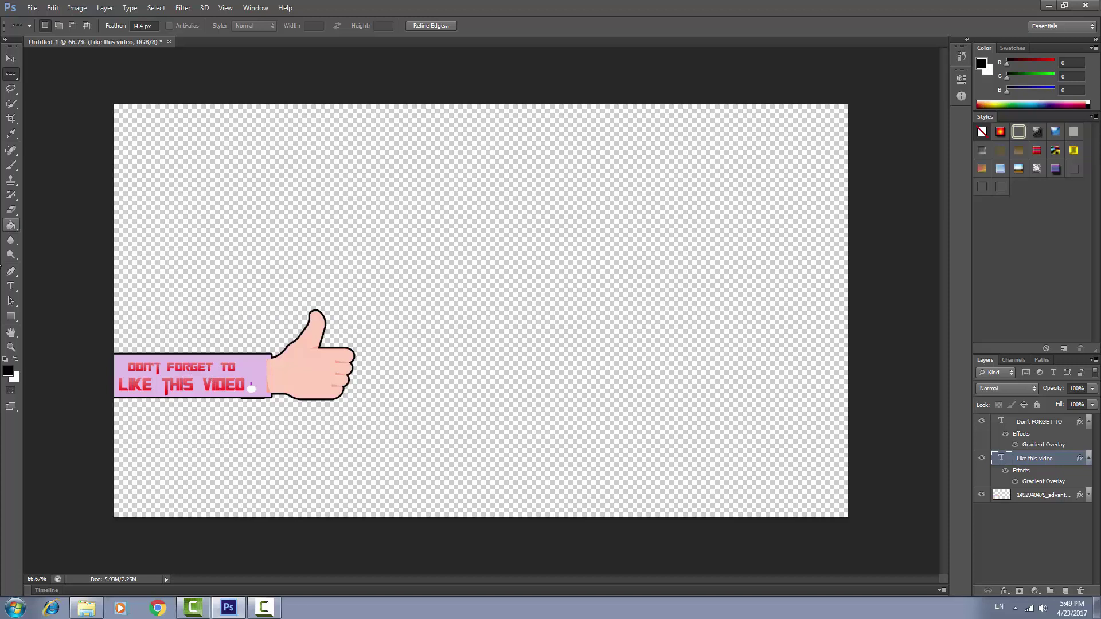
left_click(10, 286)
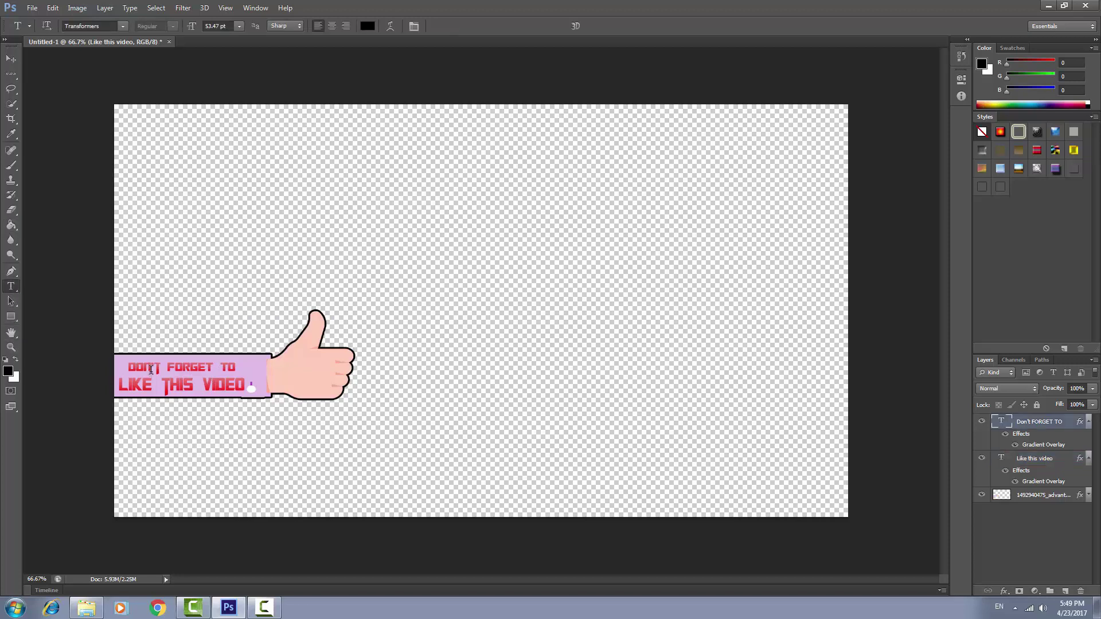
left_click(149, 370)
key("ctrl+a")
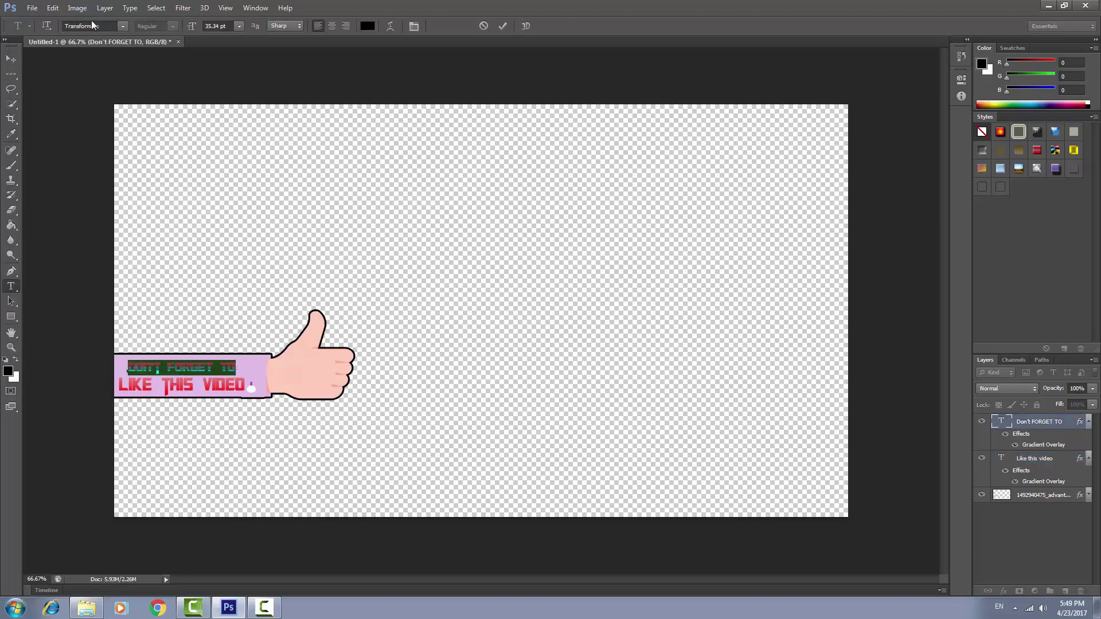
left_click(122, 27)
scroll(121, 41, "up", 3)
scroll(121, 42, "up", 3)
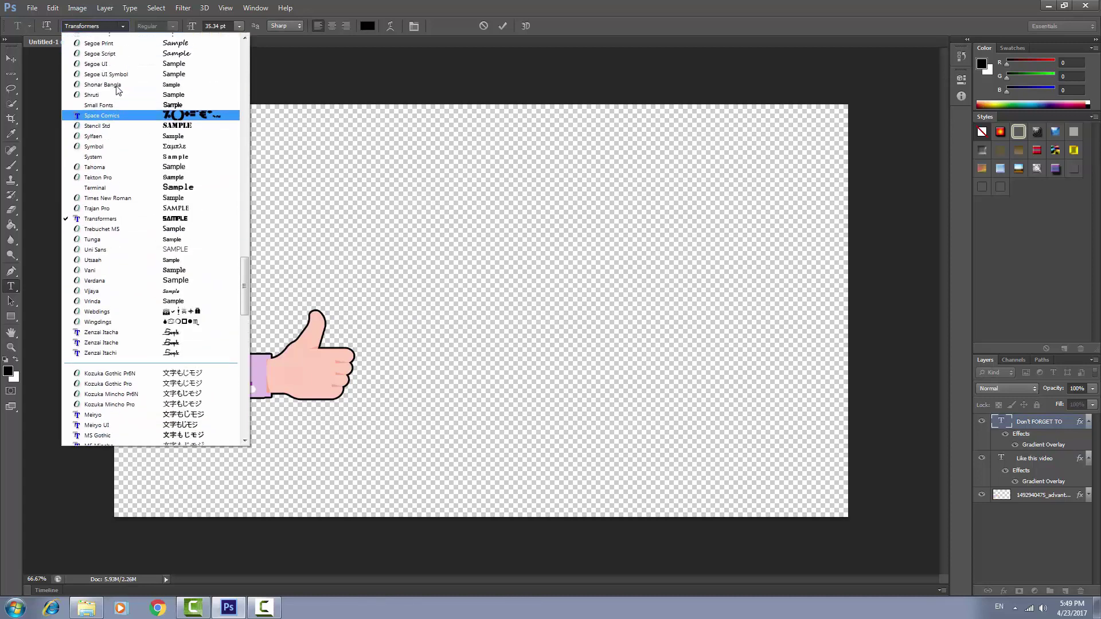
scroll(120, 42, "up", 3)
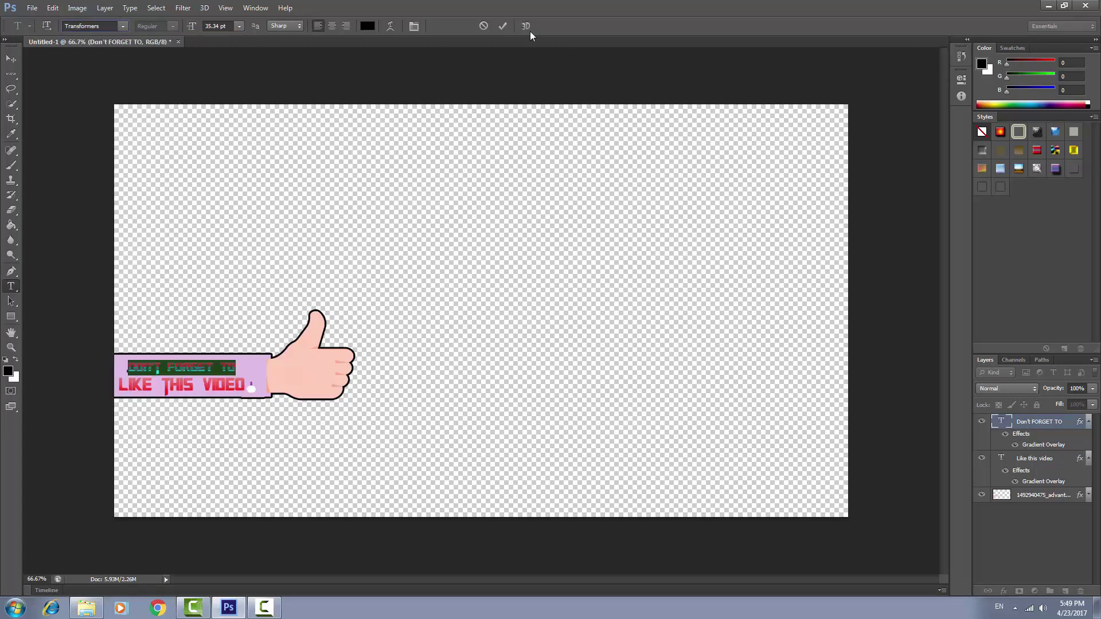
left_click(503, 26)
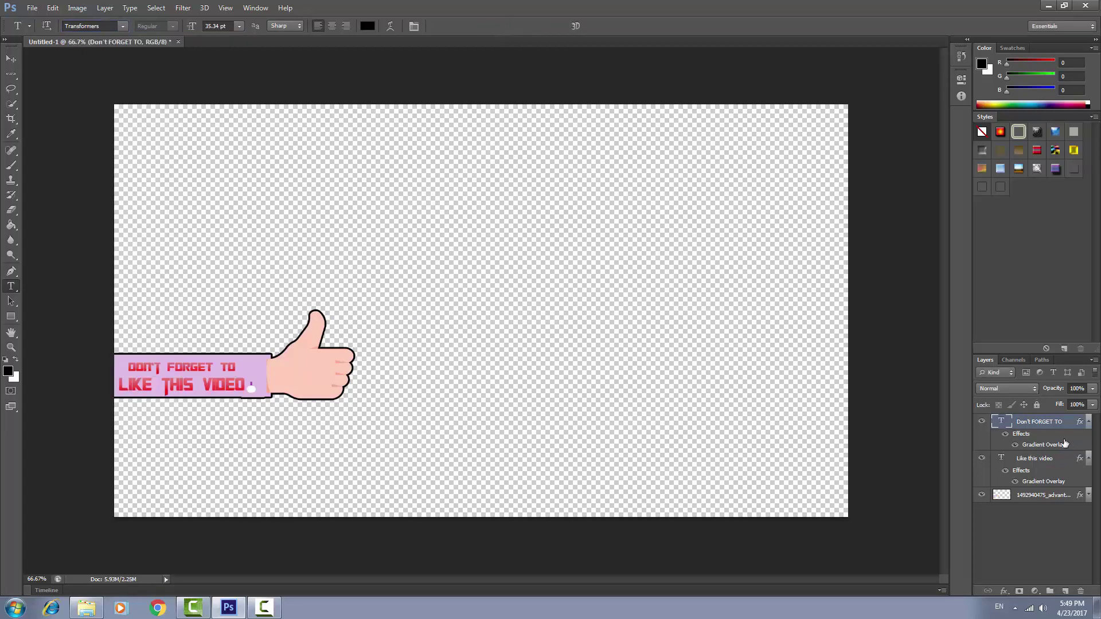
- Give DON'T FORGET TO a black drop shadow: 100% opacity, Normal blend, larger distance and spread
right_click(1053, 424)
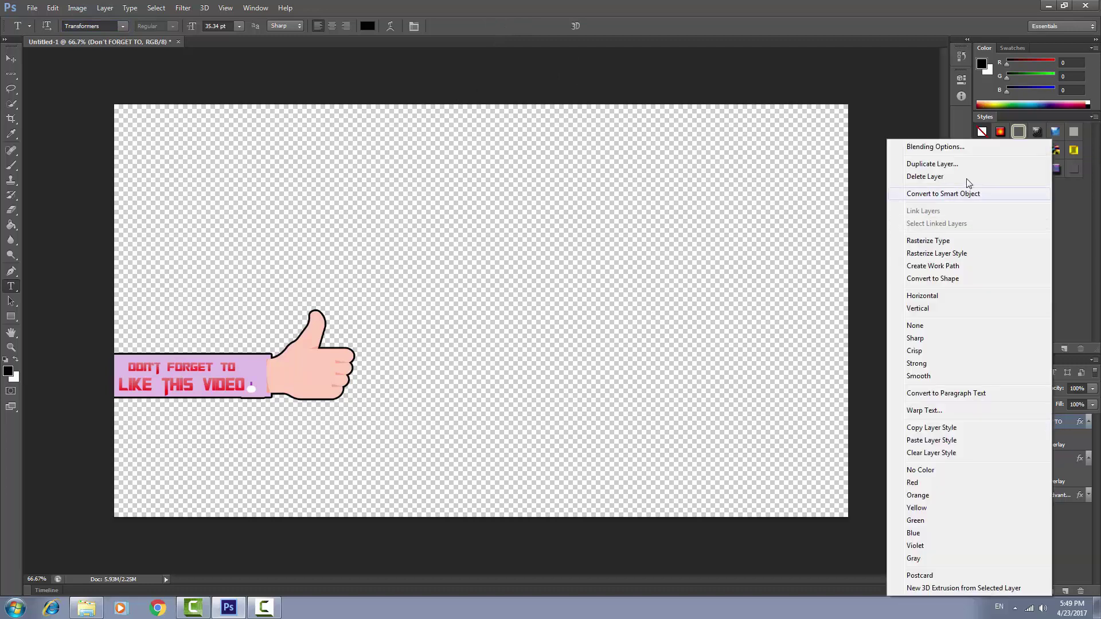
left_click(935, 146)
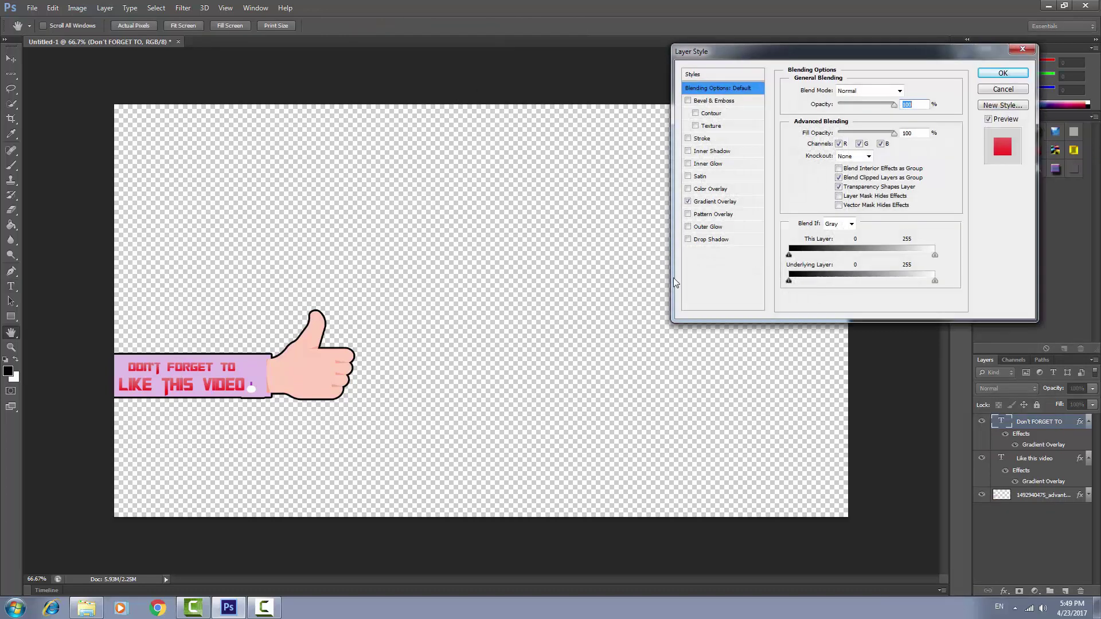
left_click(710, 239)
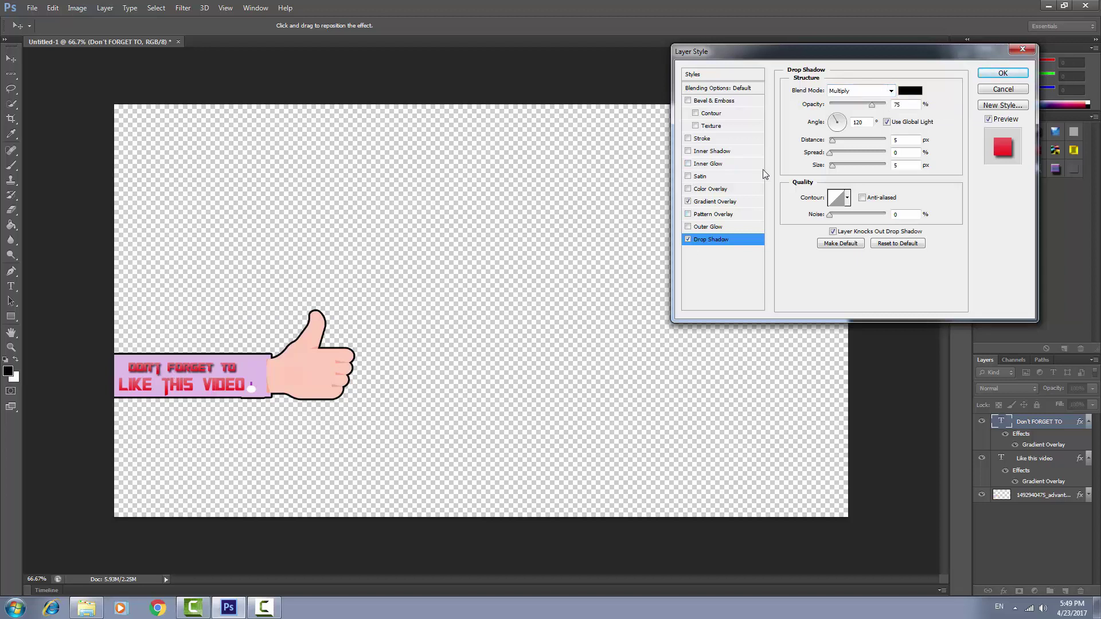
left_click(870, 105)
left_click_drag(880, 109, 891, 106)
left_click(866, 92)
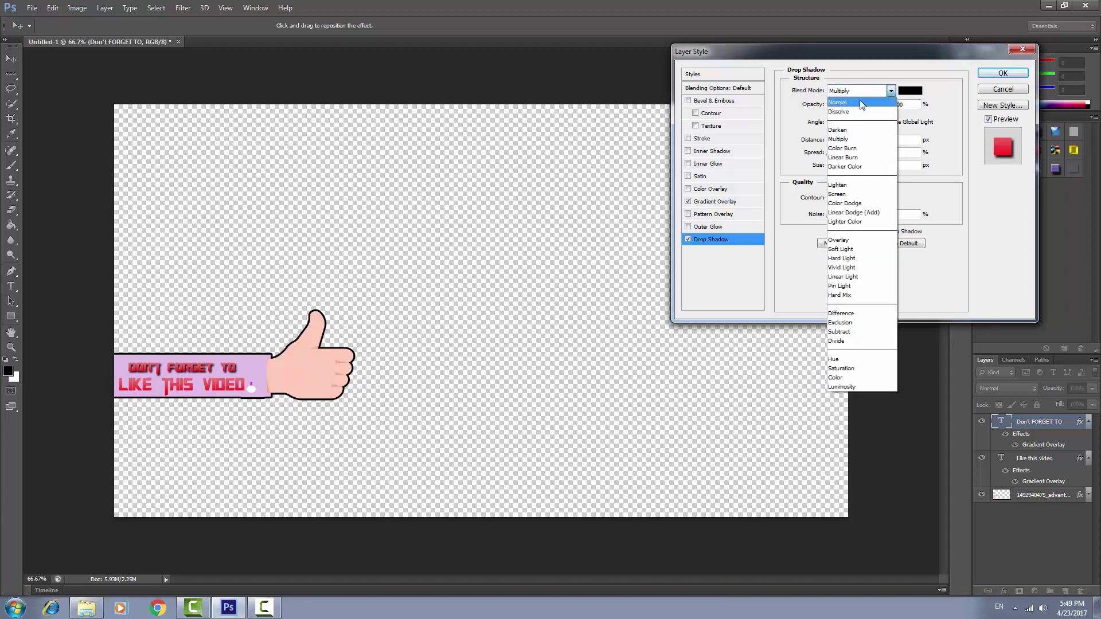
left_click(859, 102)
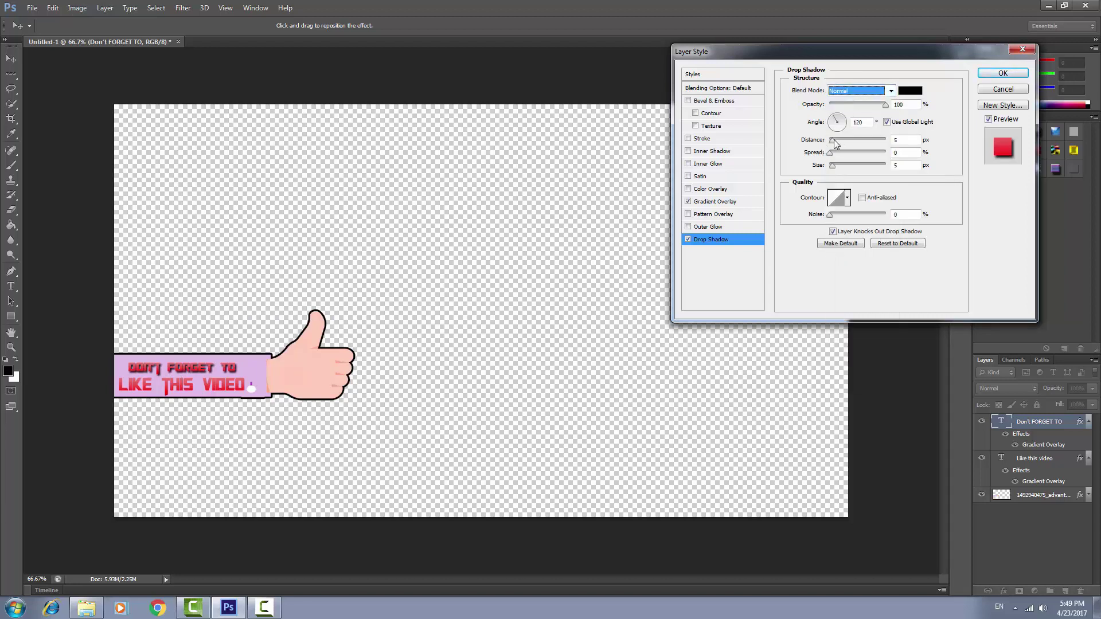
left_click_drag(834, 140, 833, 143)
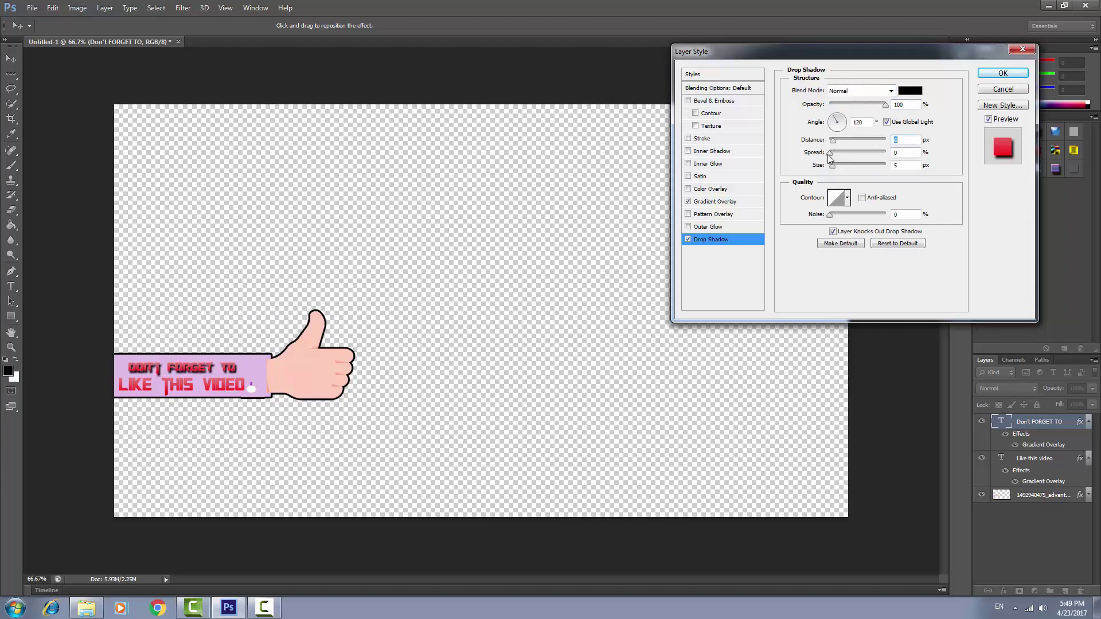
mouse_move(827, 154)
left_mouse_down()
mouse_move(838, 153)
mouse_move(836, 169)
left_mouse_up()
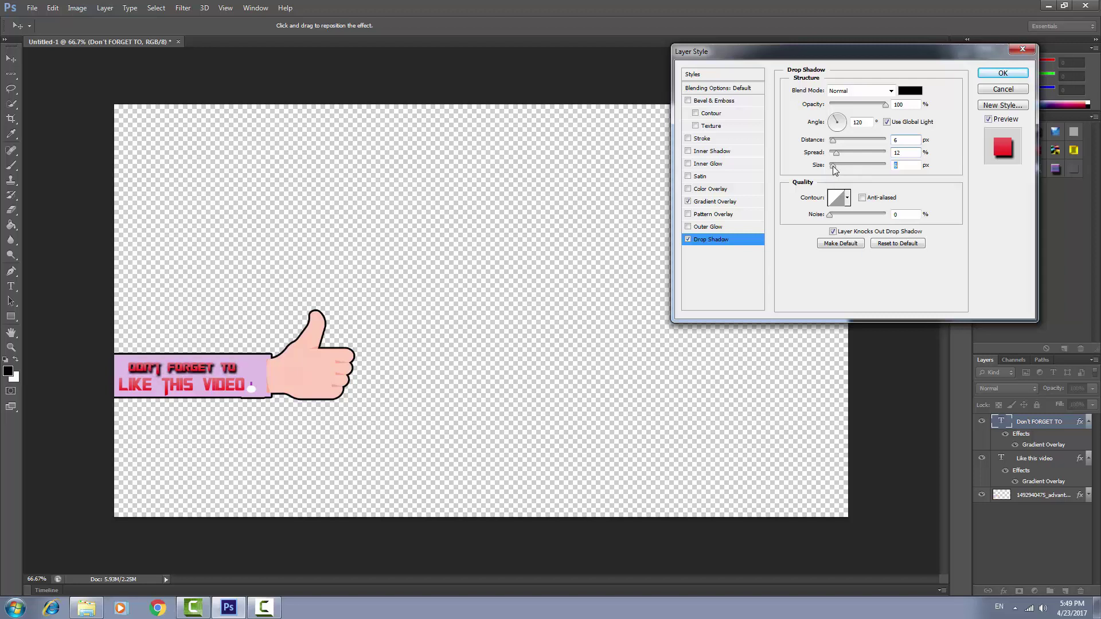
left_click(1003, 73)
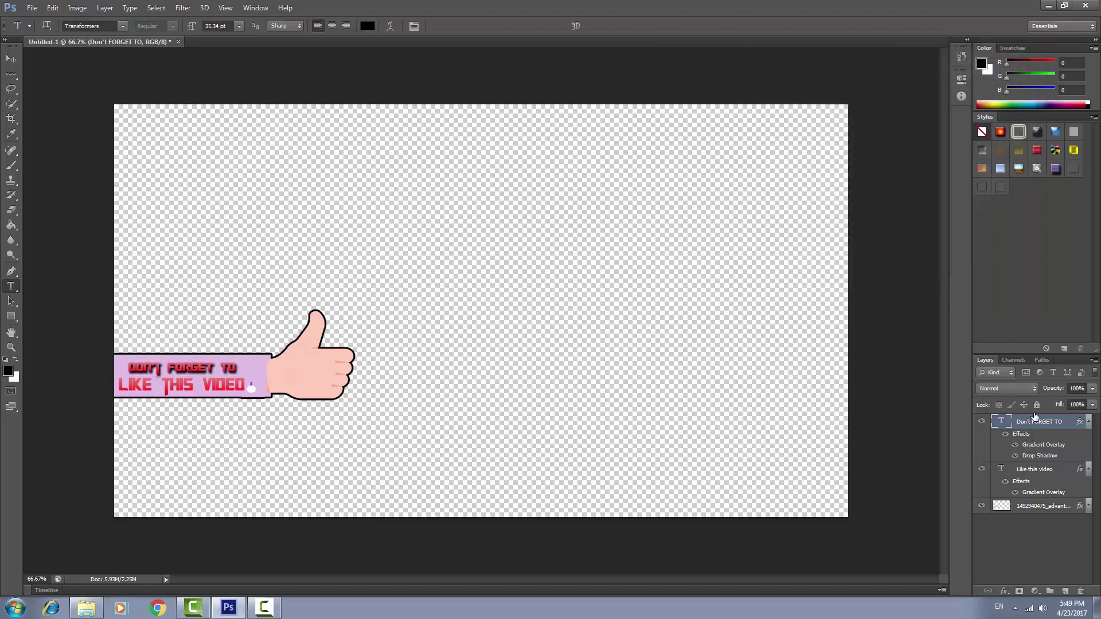
- Copy the gradient and drop-shadow style from DON'T FORGET TO and paste it onto Like this video
right_click(1034, 427)
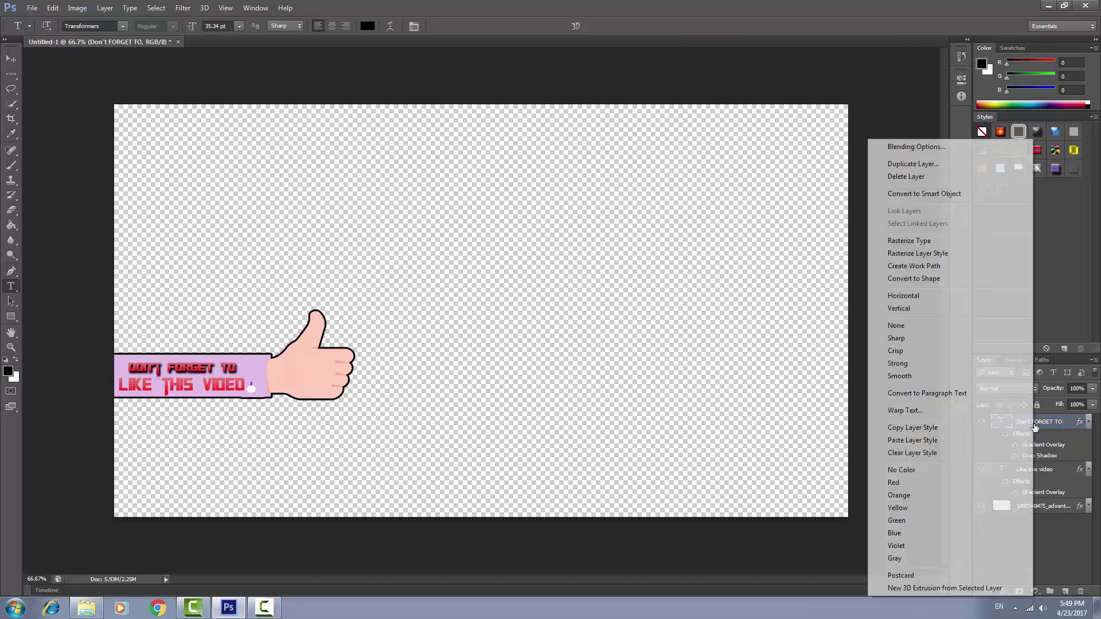
left_click(903, 432)
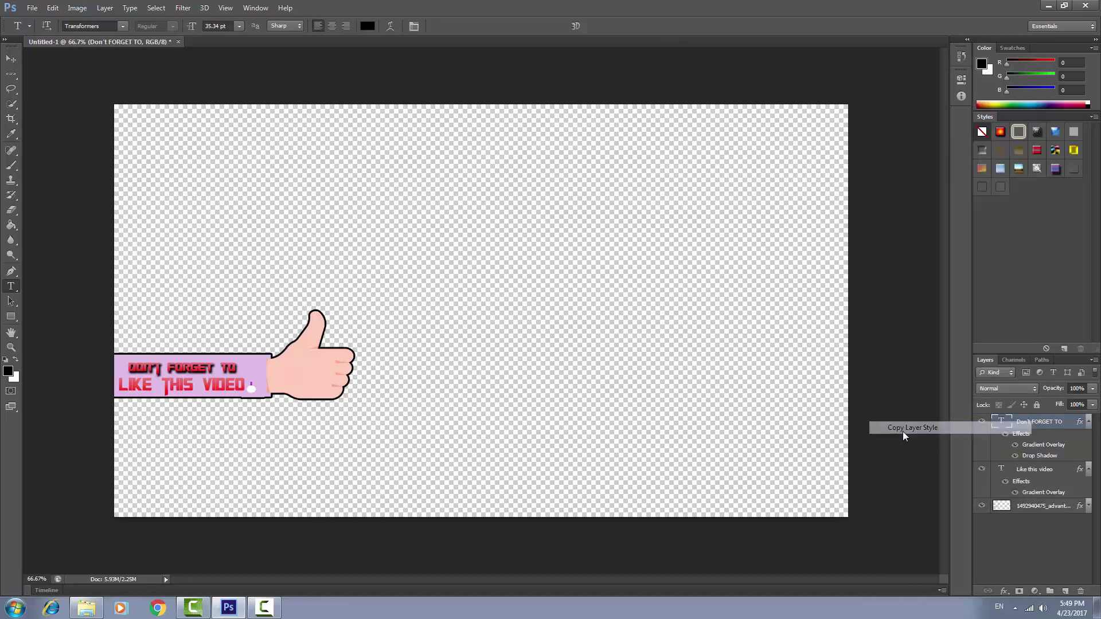
right_click(1041, 471)
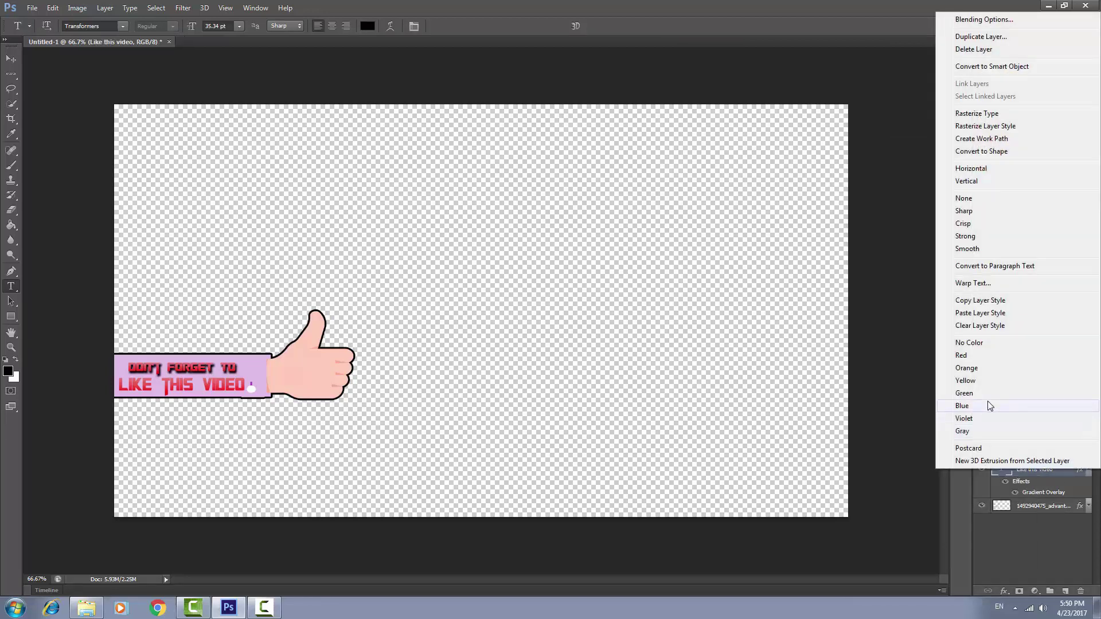
left_click(980, 313)
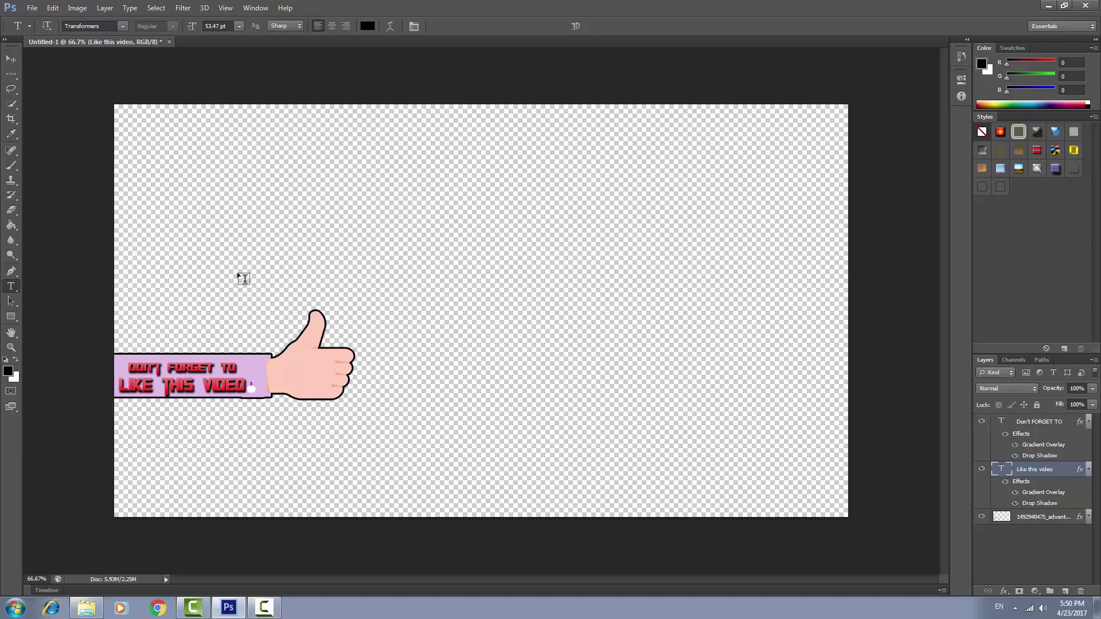
- Save the graphic to the Desktop as like.png in PNG format
key("ctrl+s")
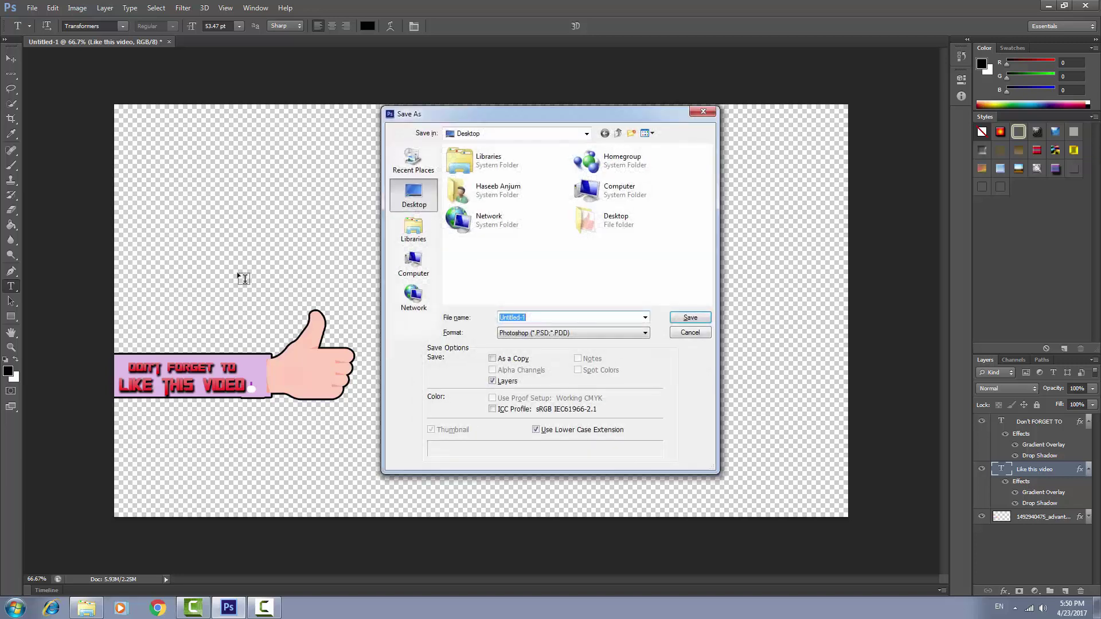
left_click(525, 334)
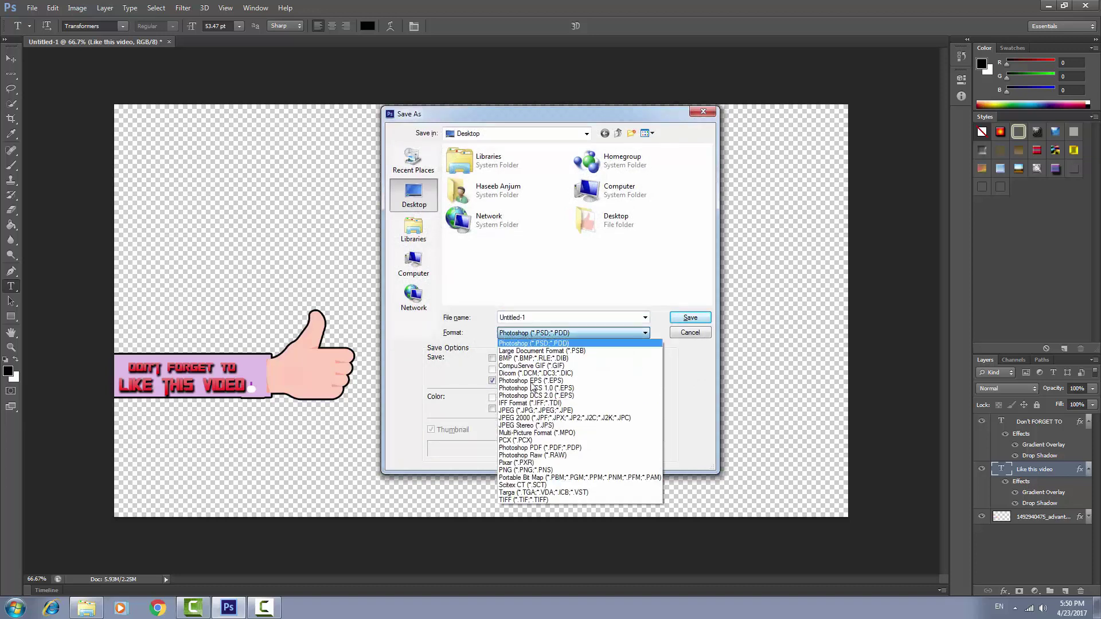
left_click(534, 470)
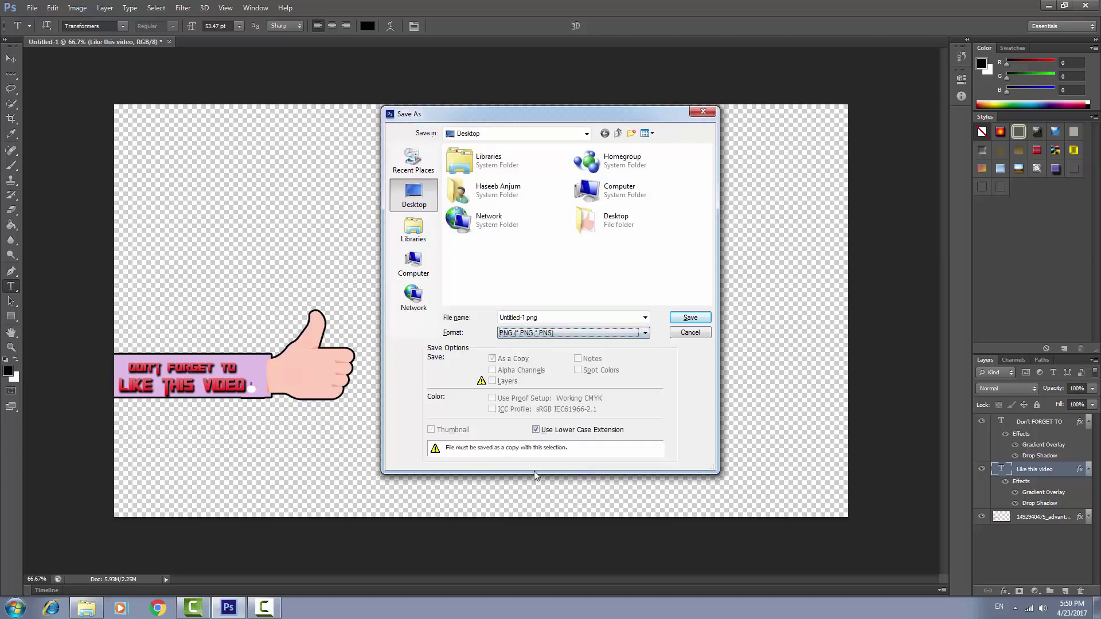
double_click(518, 319)
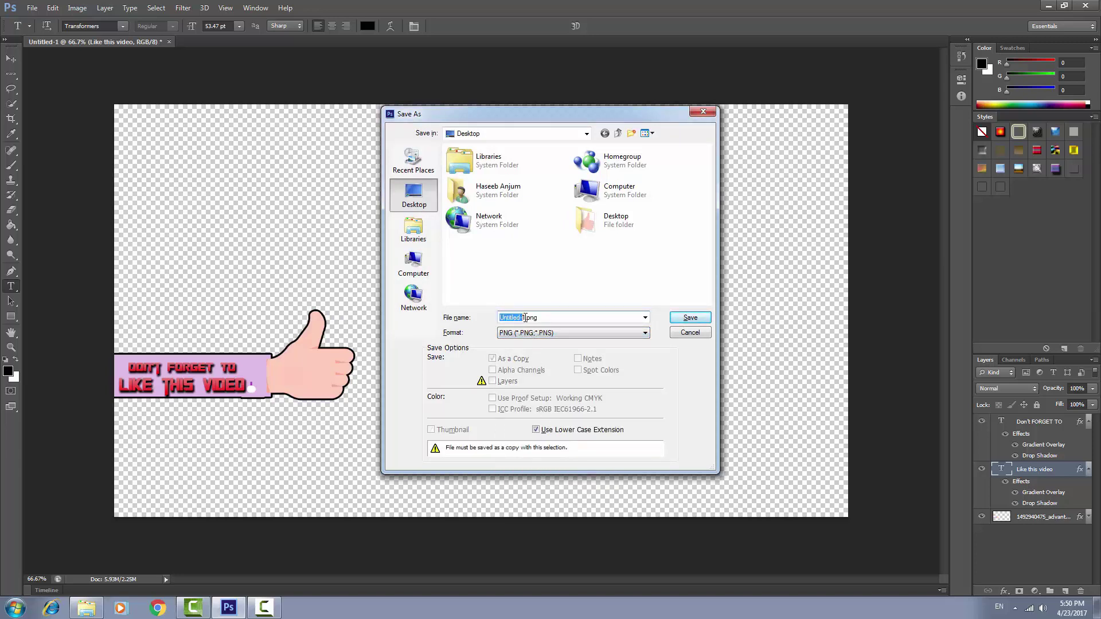
left_click_drag(525, 318, 500, 317)
key("BackSpace")
left_click(690, 318)
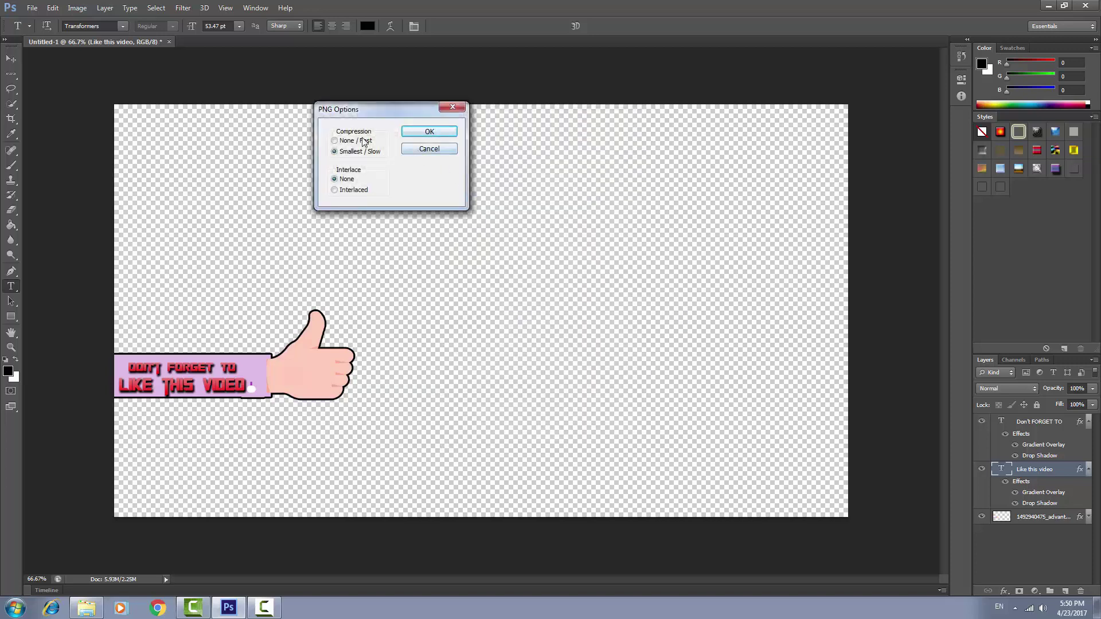
- Choose None / Fast PNG compression and confirm the options
left_click(348, 143)
left_click(347, 153)
left_click(355, 141)
left_click(430, 132)
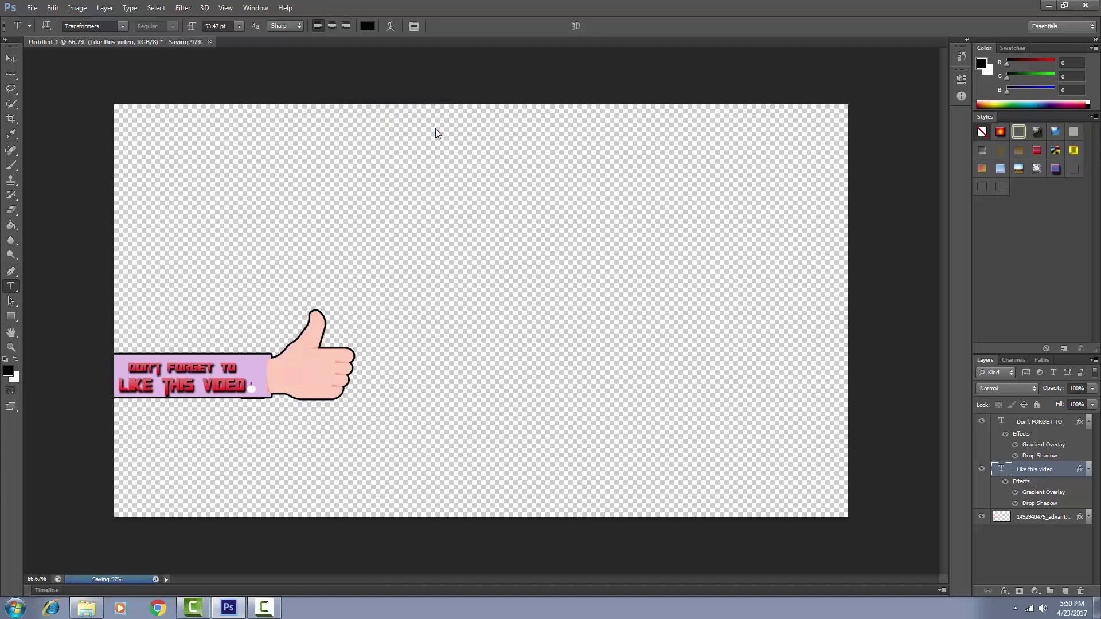
- Minimize Photoshop and the Explorer window and bring Camtasia Studio to the front
left_click(1048, 5)
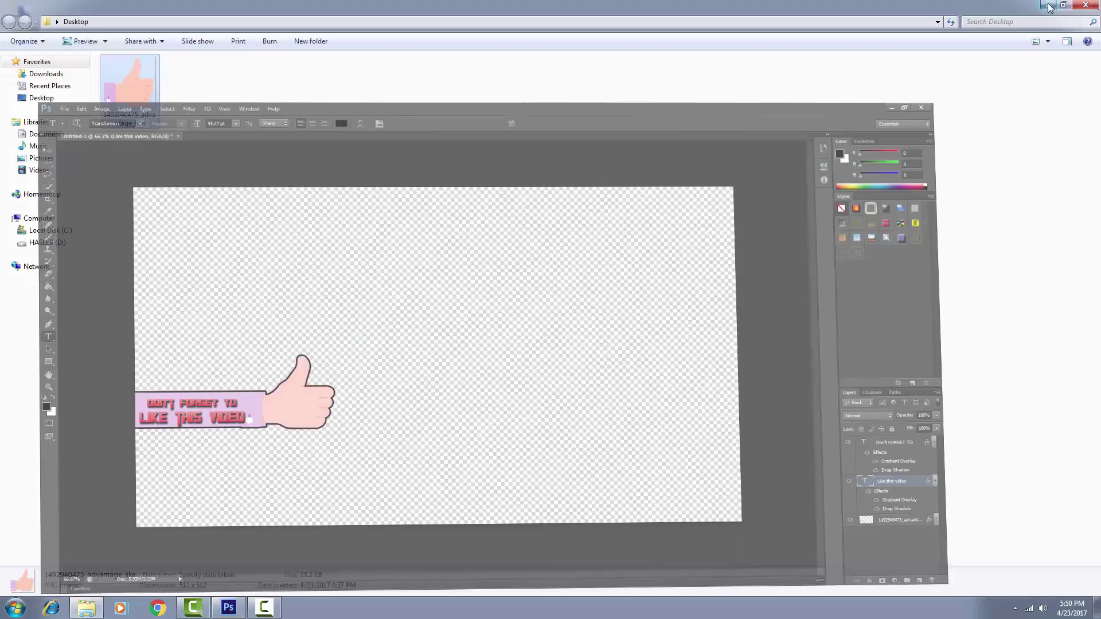
left_click(1051, 7)
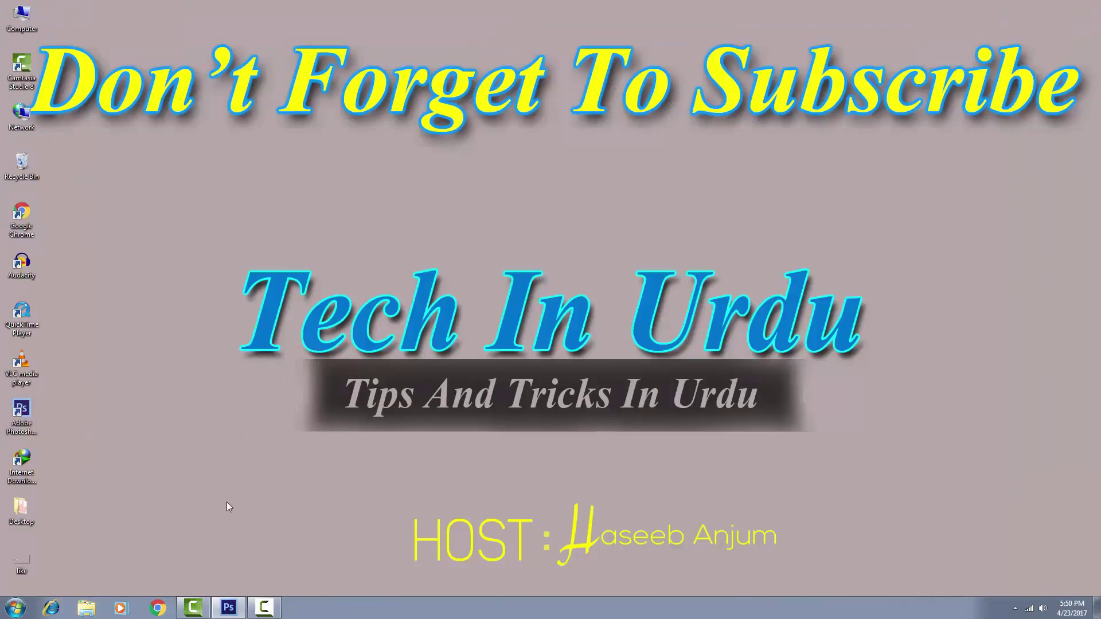
left_click(189, 613)
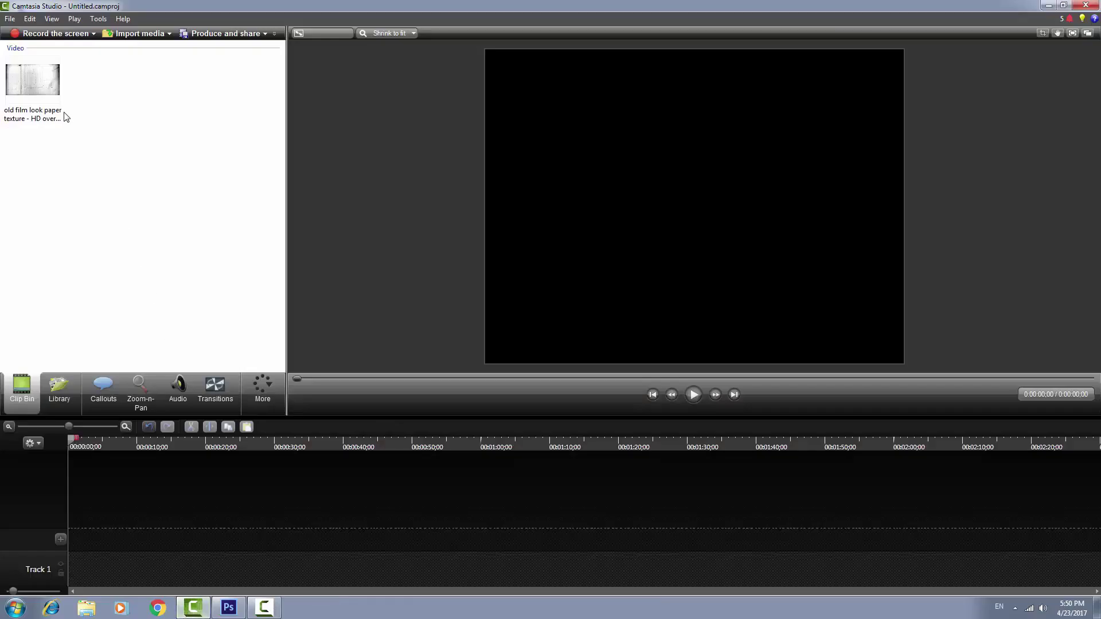
- Place the old film texture on Track 1, then import like.png from Desktop onto Track 2
left_click_drag(43, 91, 133, 569)
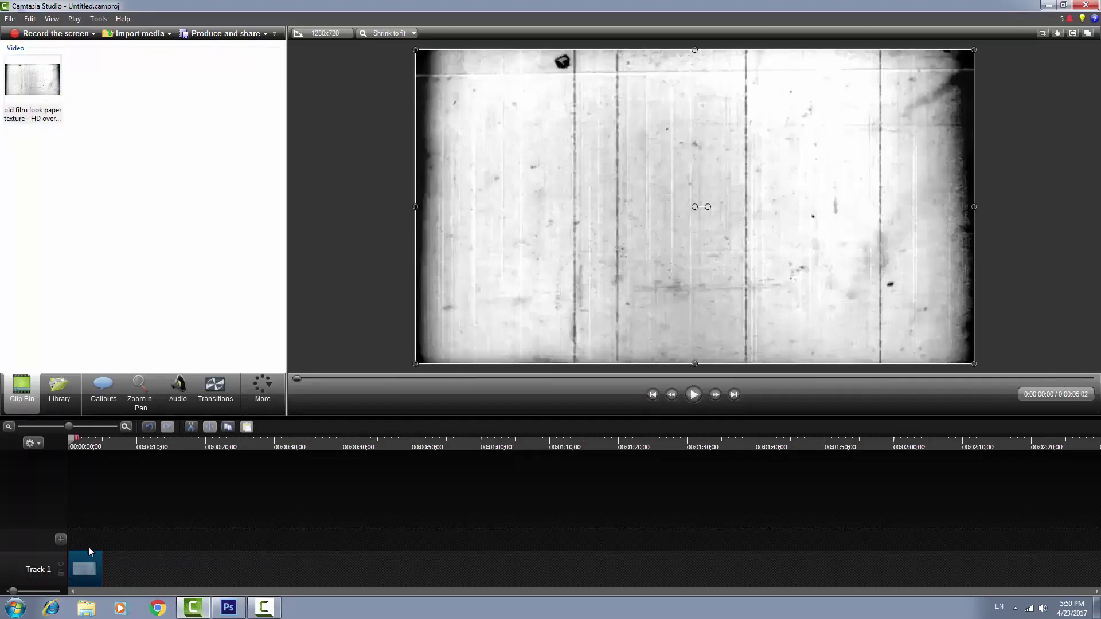
left_click(115, 567)
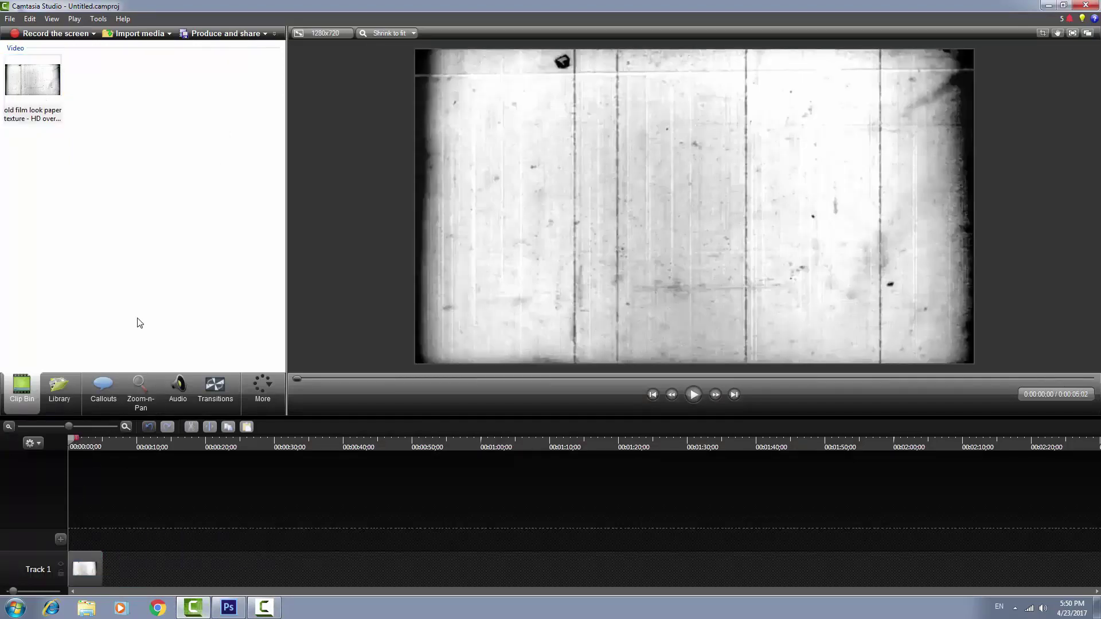
double_click(132, 265)
left_click(410, 243)
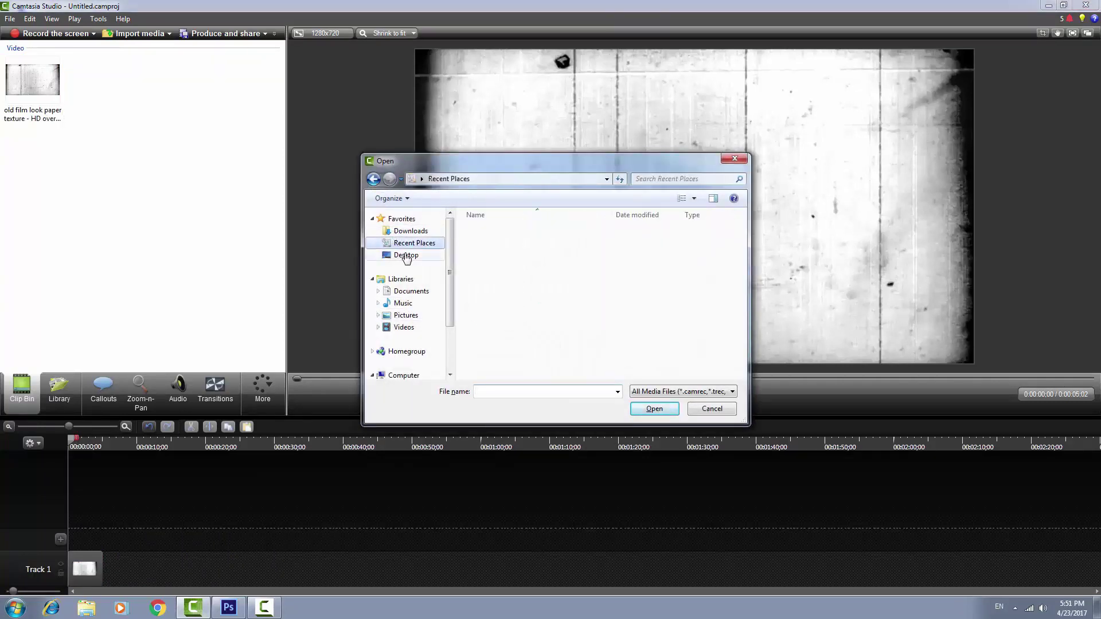
left_click(405, 256)
left_click_drag(741, 270, 744, 341)
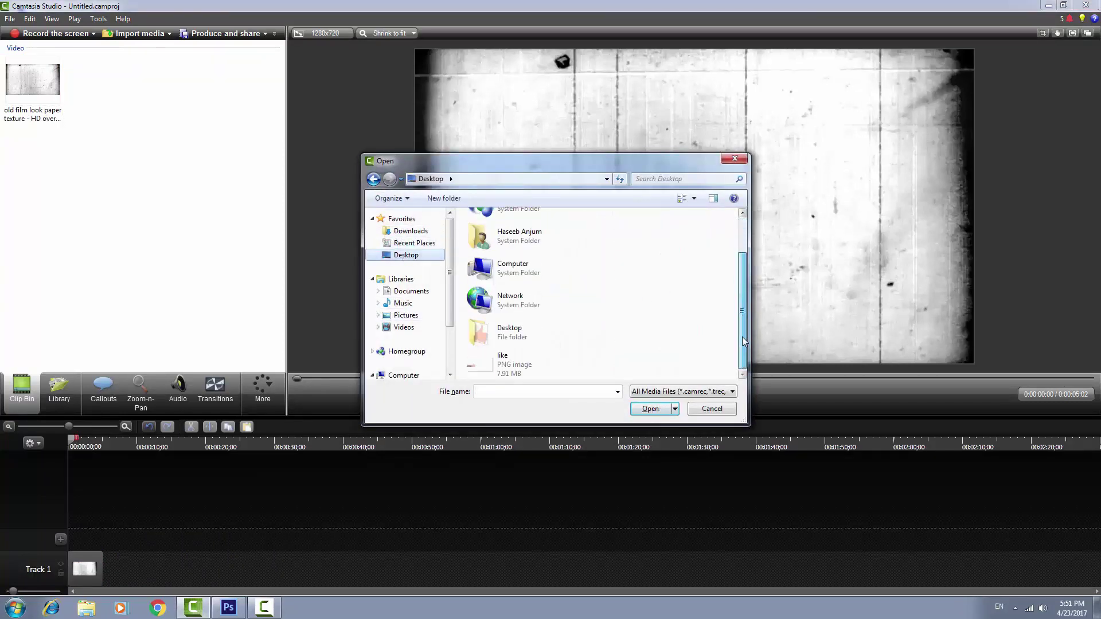
left_click(528, 375)
left_click(644, 408)
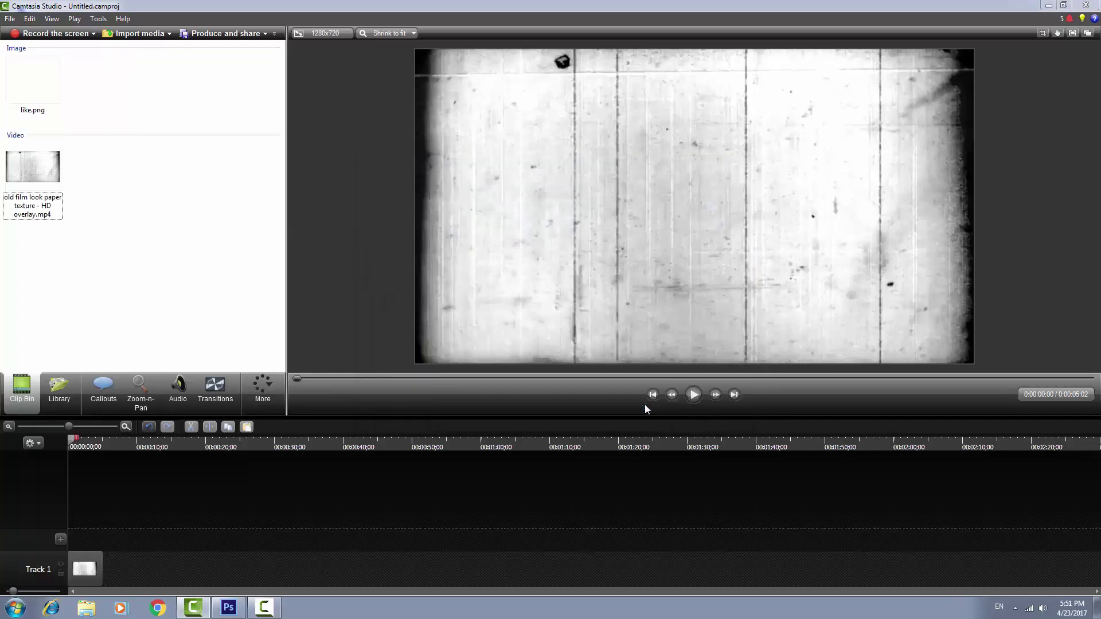
mouse_move(37, 110)
left_mouse_down()
mouse_move(92, 522)
mouse_move(83, 538)
mouse_move(92, 528)
mouse_move(81, 525)
left_mouse_up()
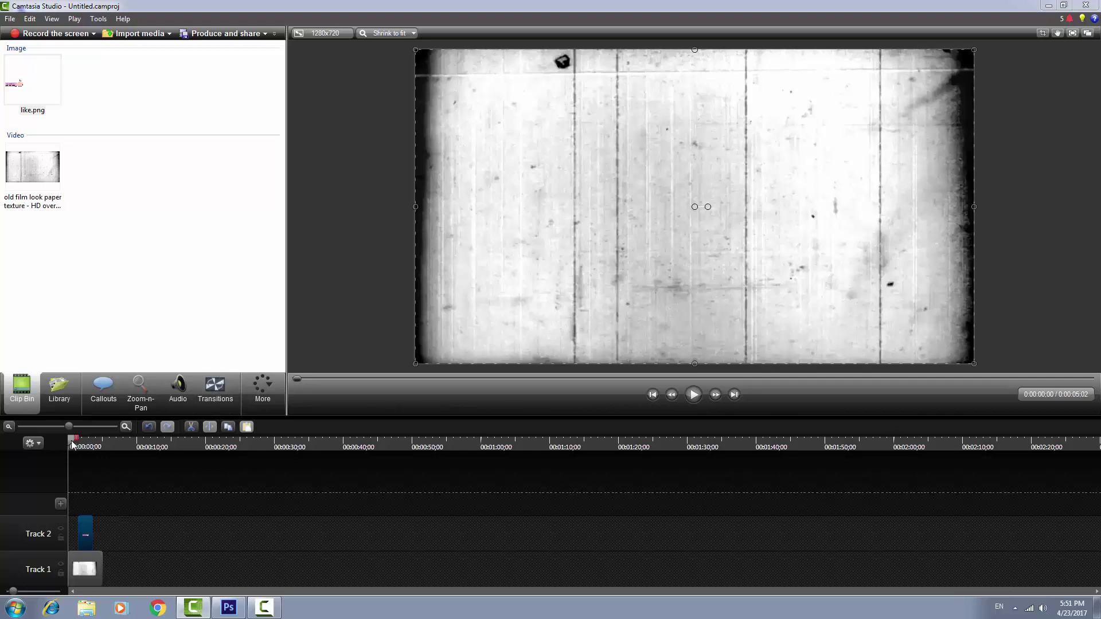
- Preview the thumbs-up banner over the film texture, pausing near 2 s, then list transitions
left_click(697, 394)
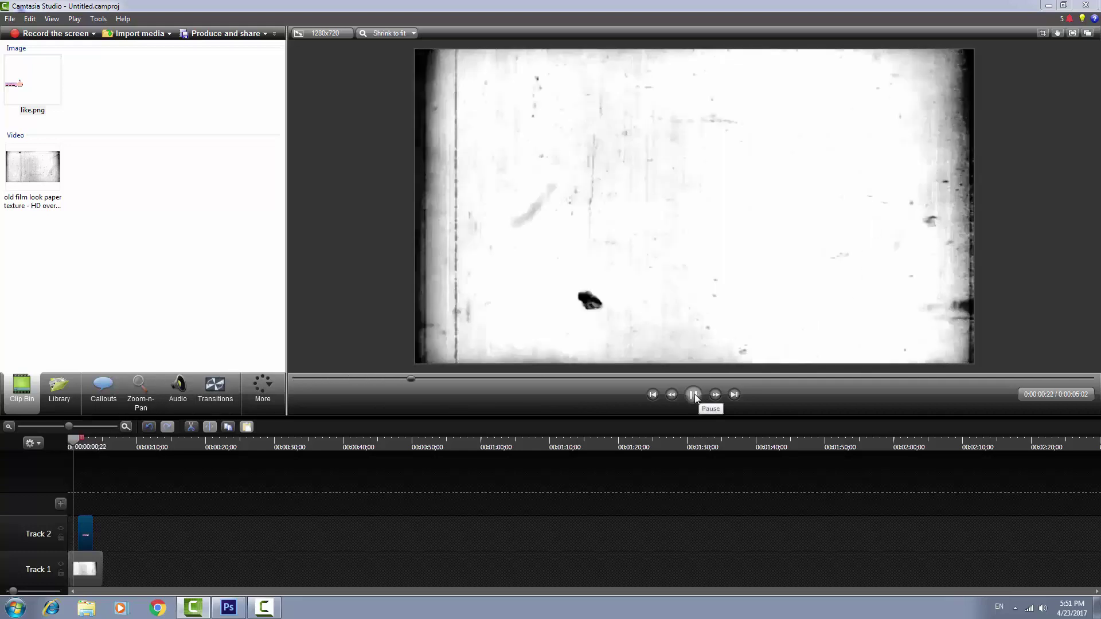
left_click(694, 395)
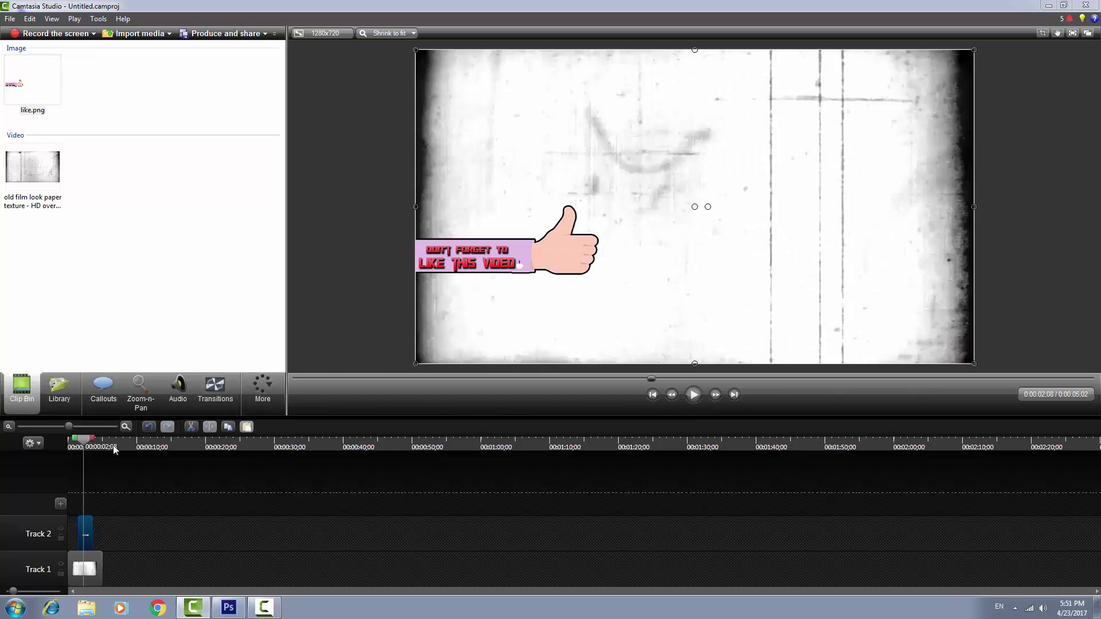
left_click(227, 391)
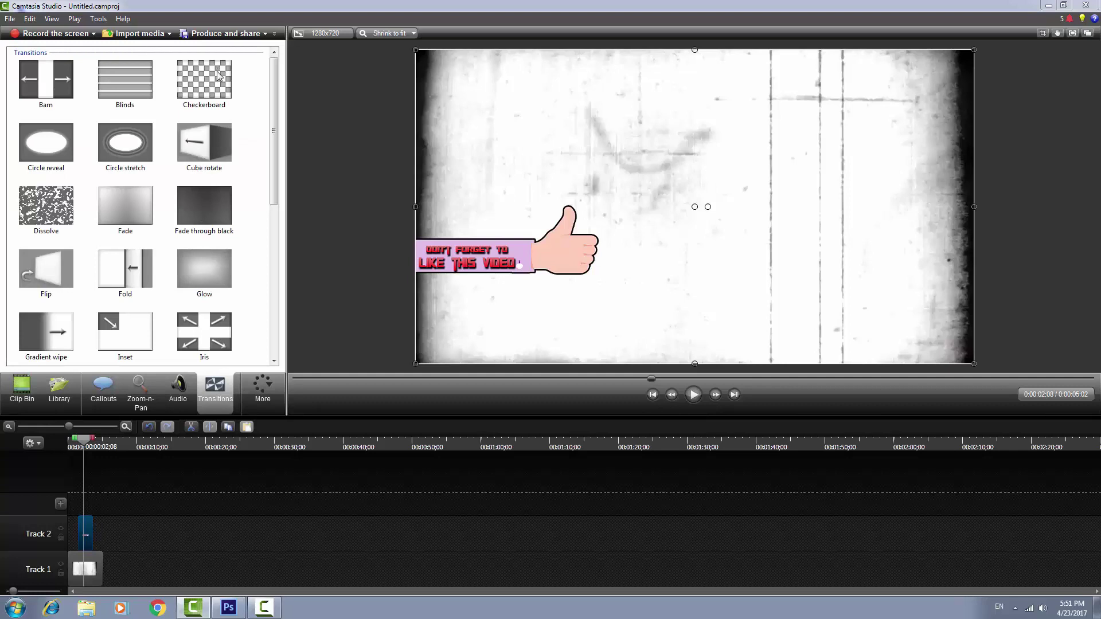
- Apply the Glow transition to both the start and end of the like.png clip
scroll(57, 144, "down", 3)
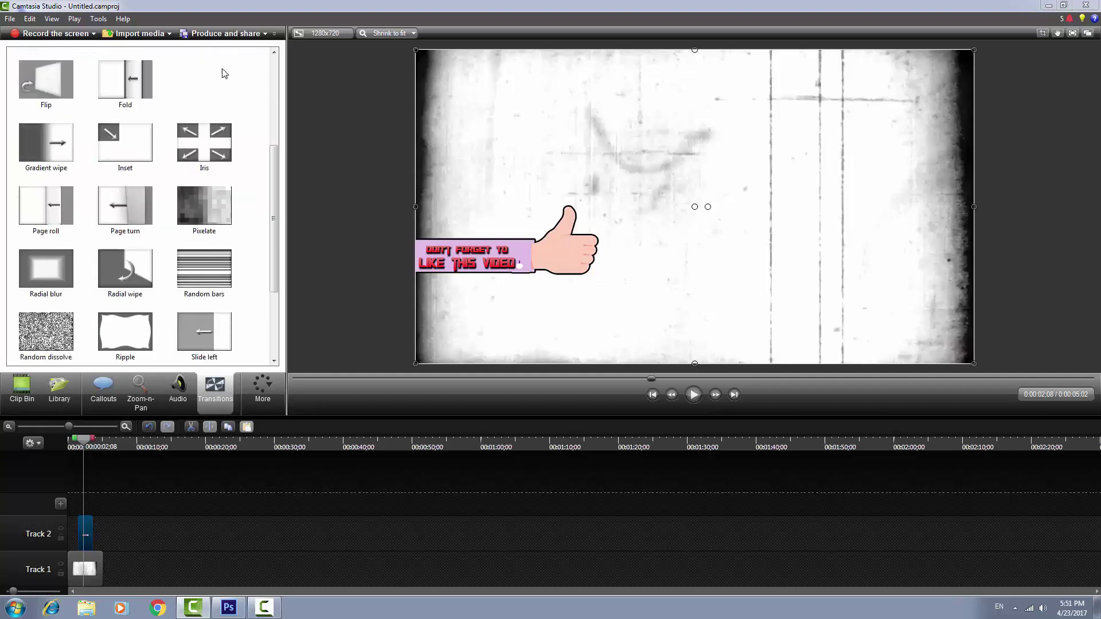
left_click_drag(205, 80, 81, 523)
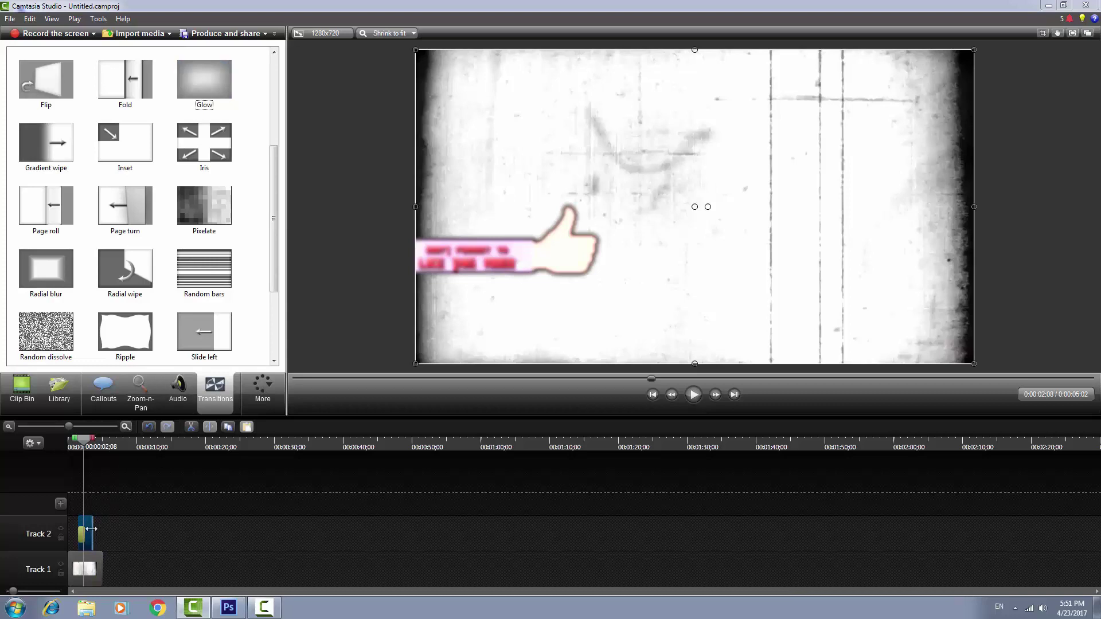
left_click_drag(220, 80, 91, 533)
- Scrub and play around 1.15–2.15 s to check the glow, then dismiss the trial notice
left_click_drag(84, 446, 79, 446)
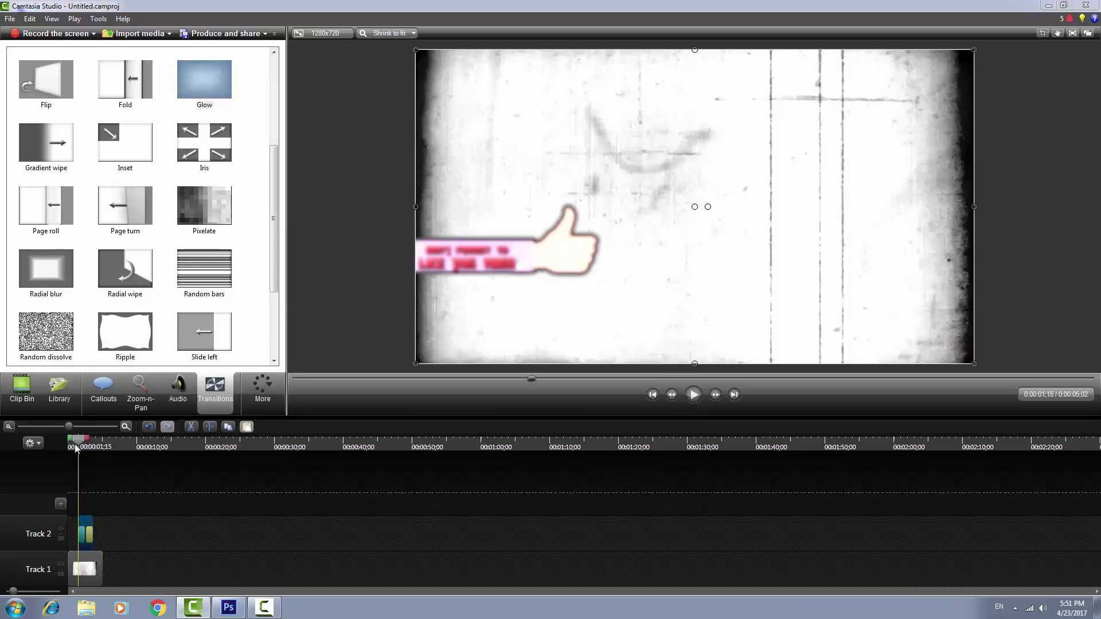
left_click(699, 396)
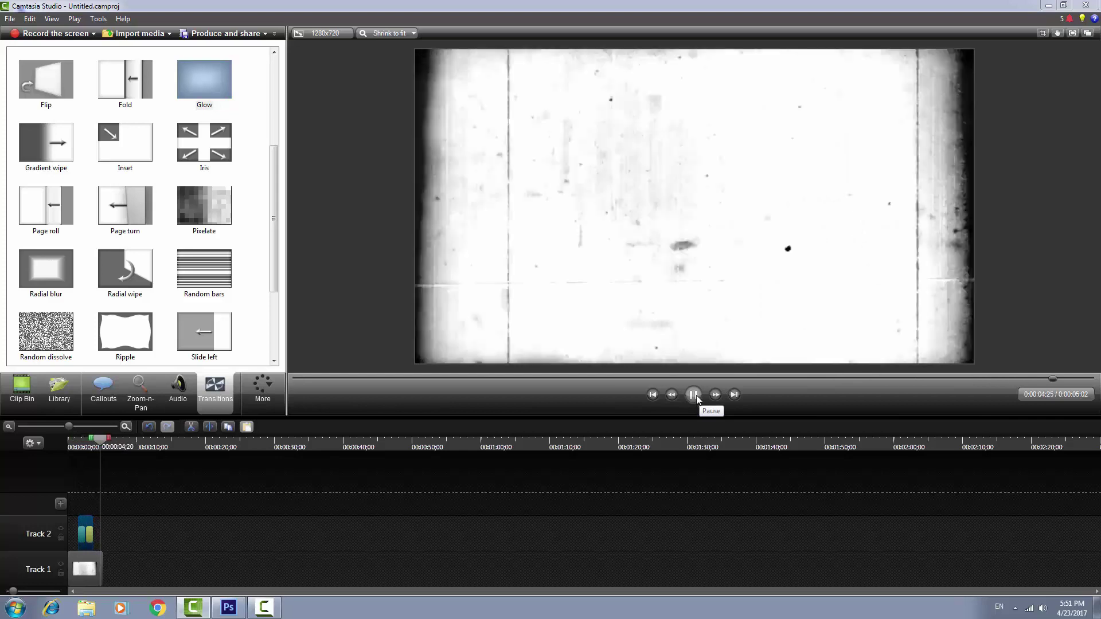
left_click(698, 395)
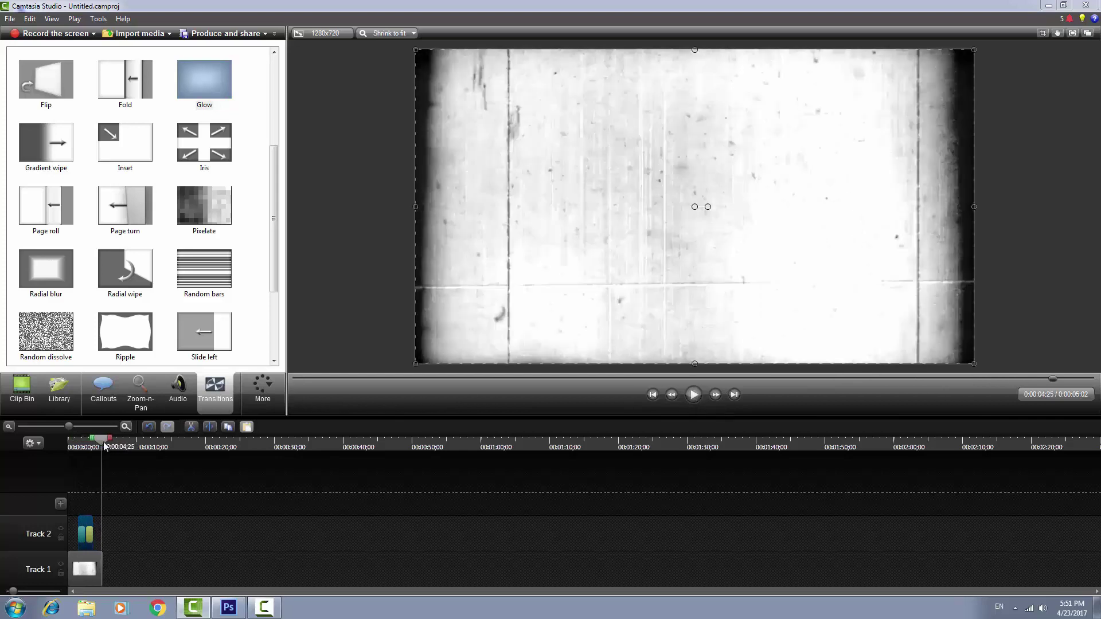
left_click_drag(105, 446, 88, 447)
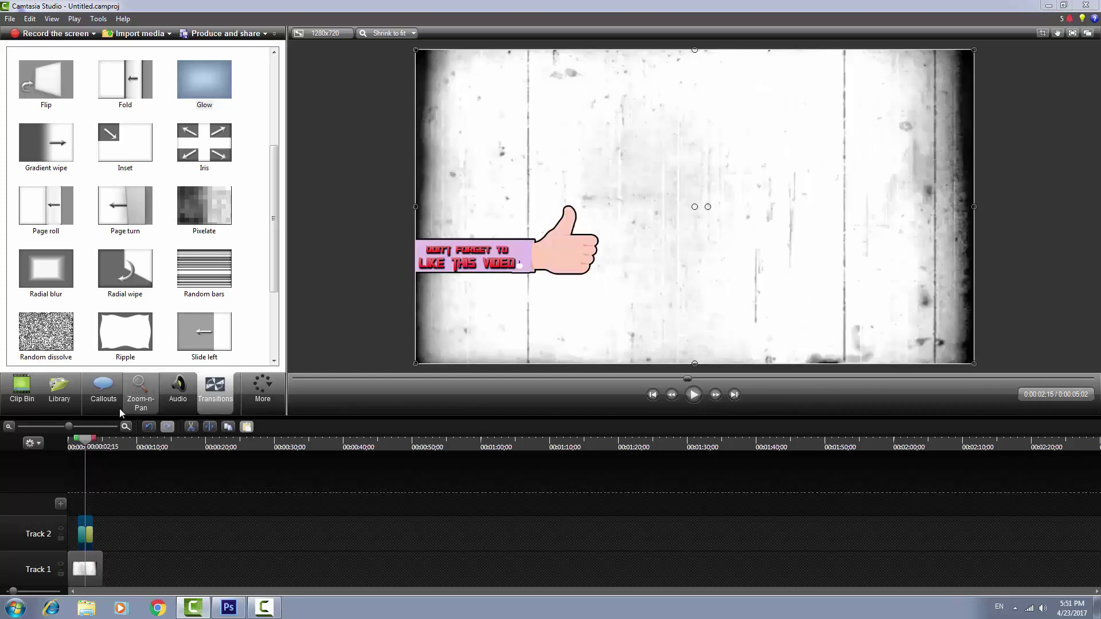
left_click_drag(86, 440, 79, 441)
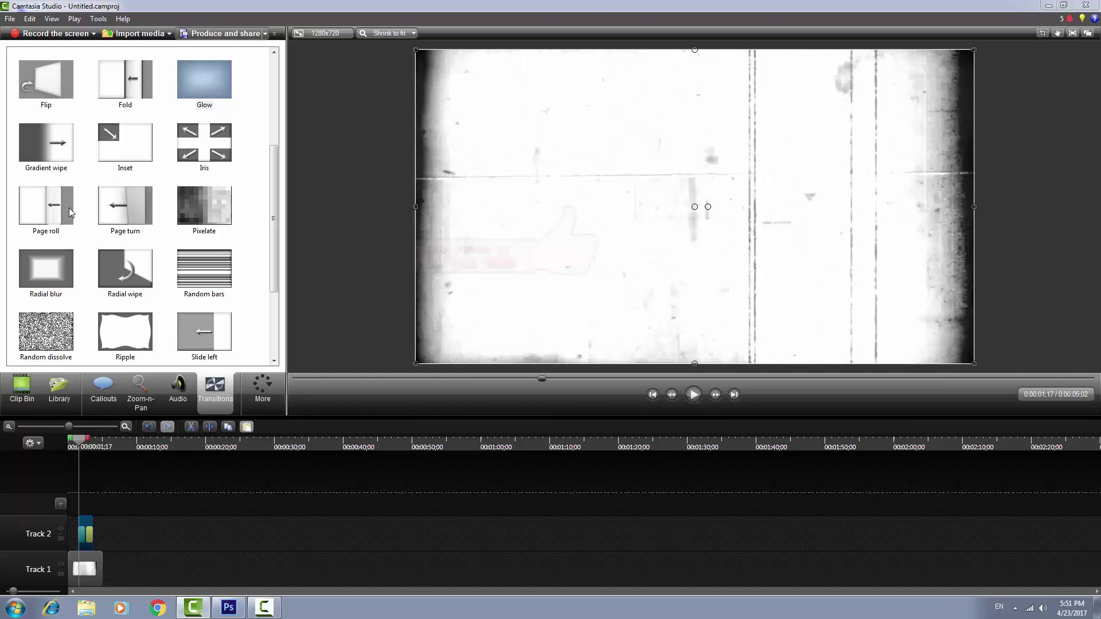
left_click(738, 141)
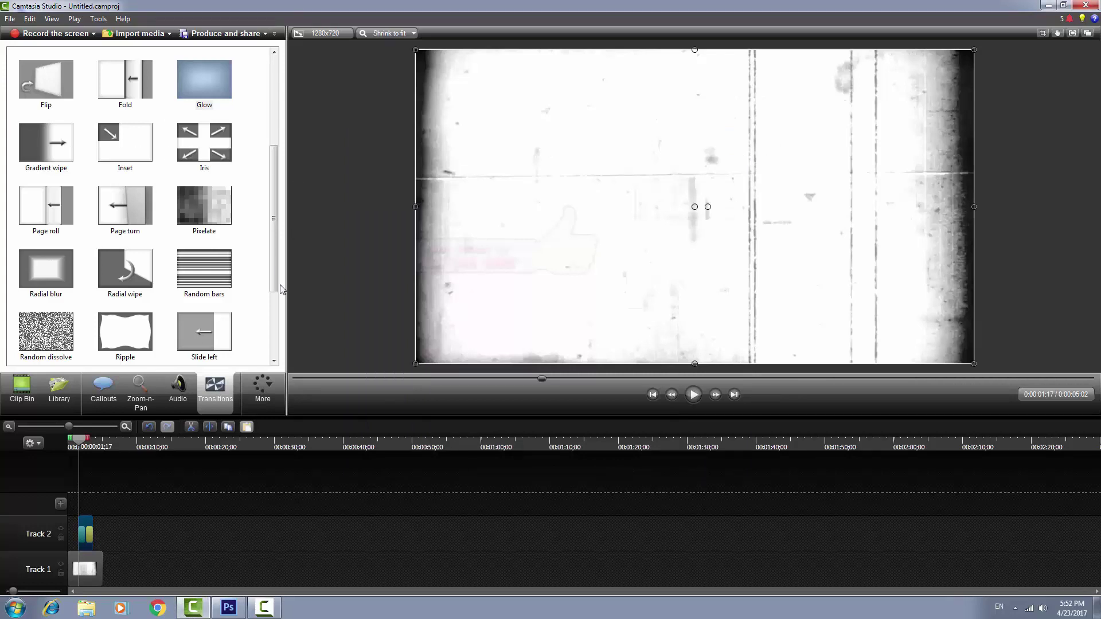
- Minimize the Camtasia Studio window to reveal the Windows desktop
left_click(1052, 5)
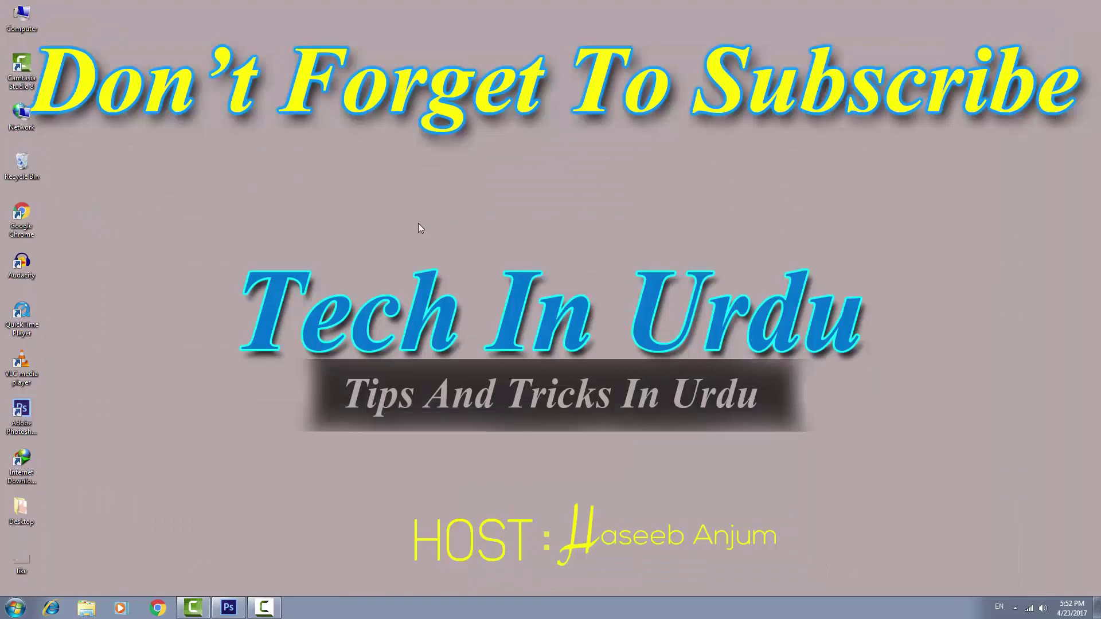